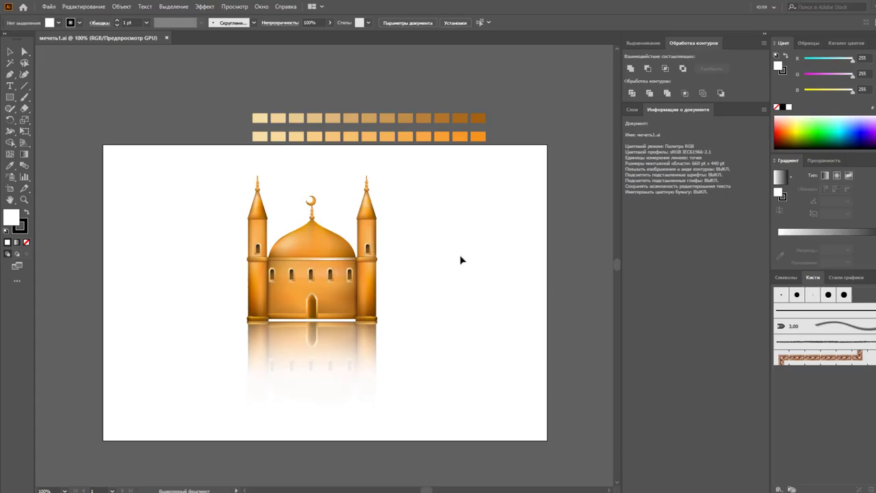
Horizontally centre the orange mosque group on its artboard
key(v)
drag(416, 264, 317, 360)
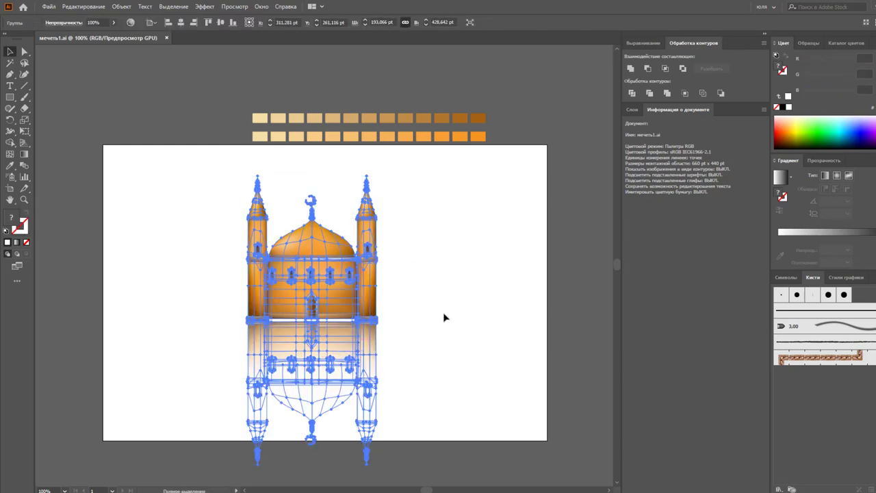
click(646, 43)
click(647, 68)
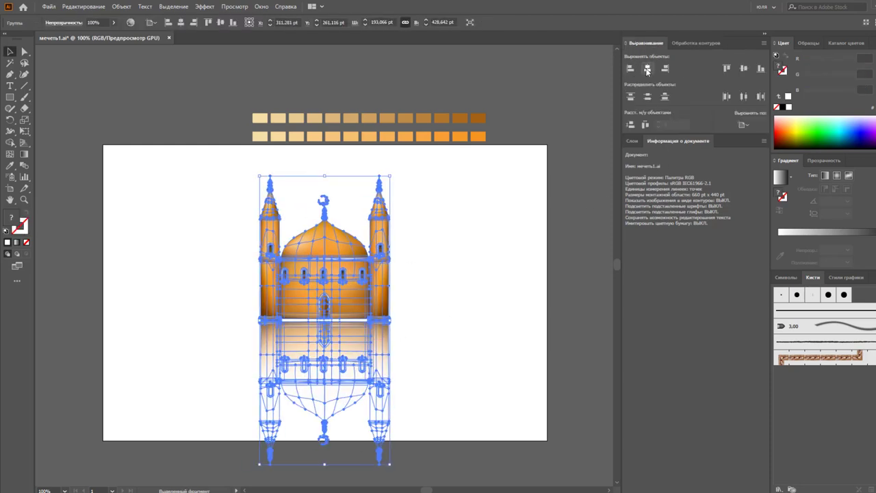
click(535, 215)
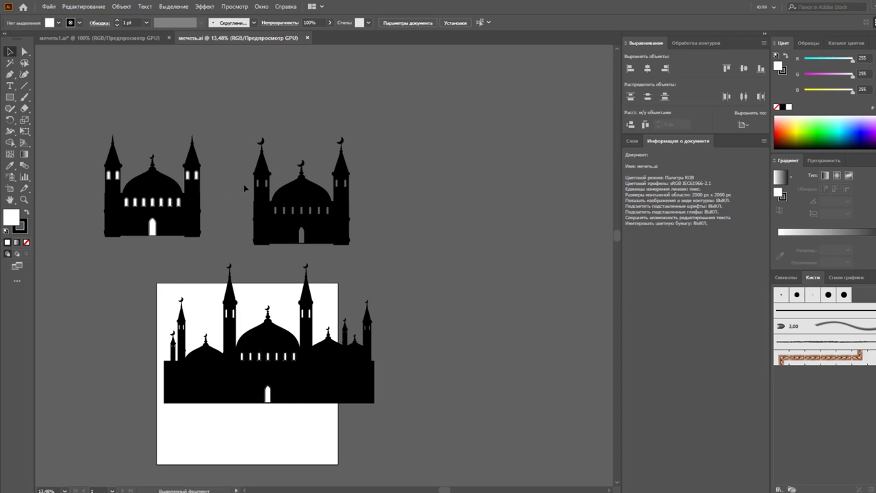
Move the second black silhouette beside the large mosque and check the small top-left silhouette
drag(302, 202, 434, 362)
click(356, 363)
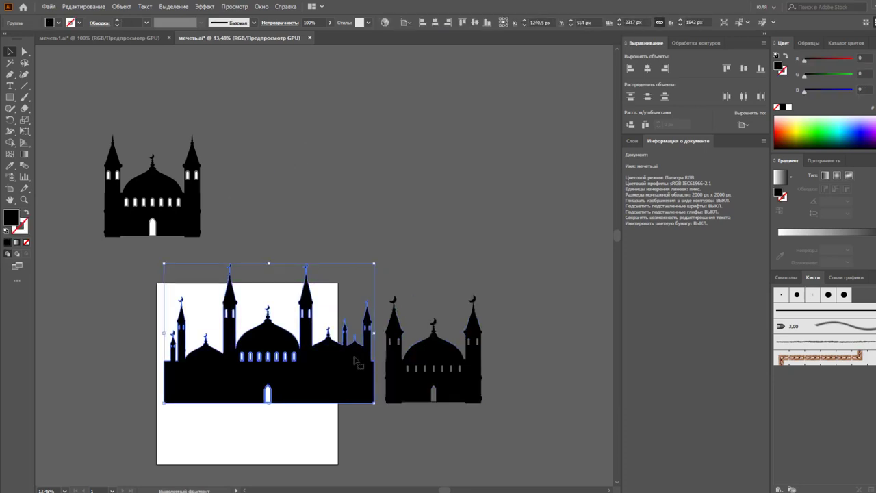
click(431, 370)
click(274, 246)
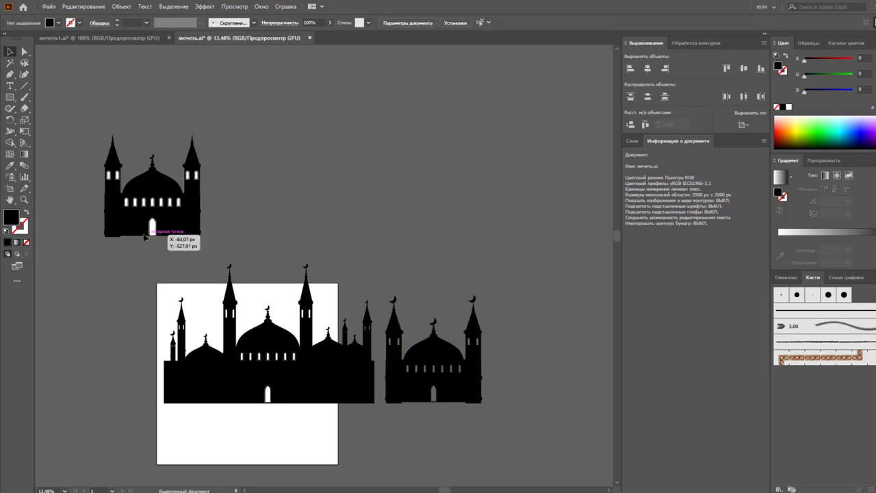
click(145, 237)
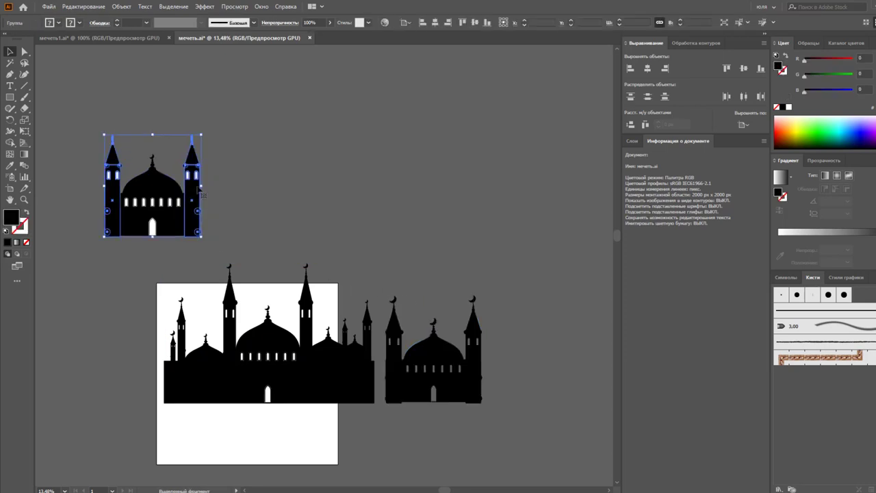
mouse_move(221, 195)
mouse_down()
mouse_move(293, 159)
mouse_move(235, 332)
mouse_up()
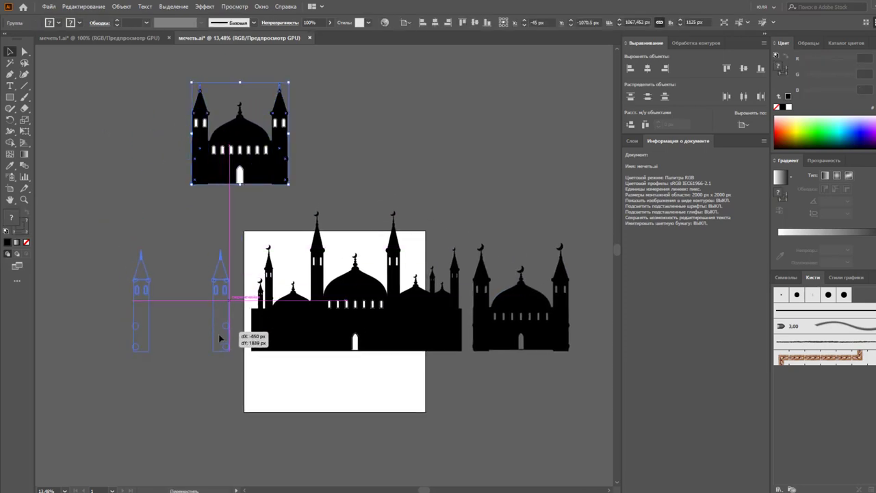
key(ctrl+z)
click(161, 120)
click(282, 168)
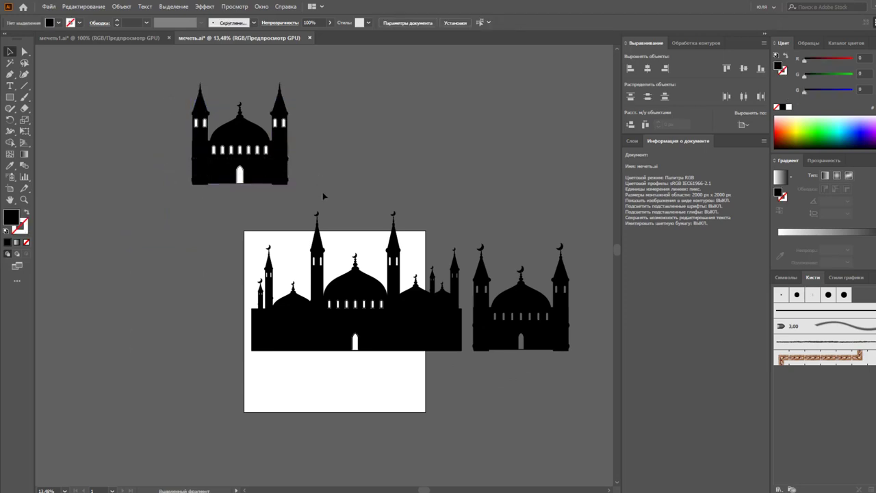
key(ctrl+z)
click(323, 171)
Shift the orange mosque to the artboard's left, then copy the small top-left silhouette
click(126, 40)
drag(234, 191, 472, 378)
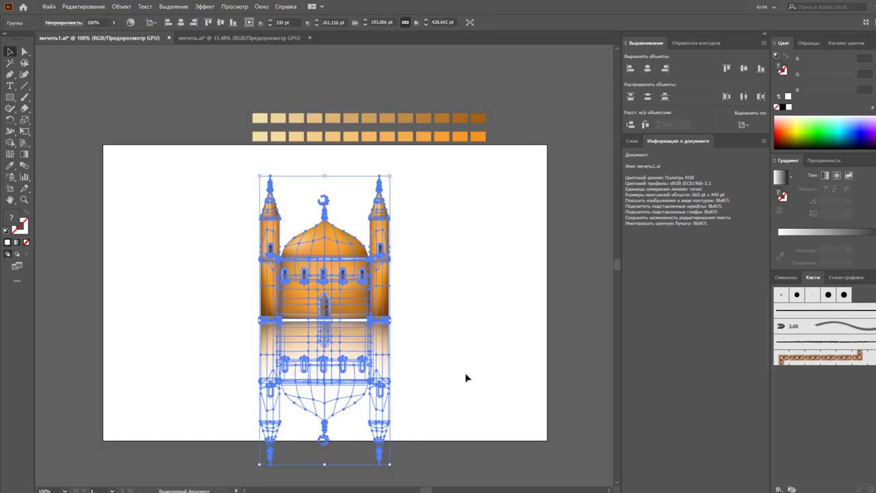
drag(382, 313, 238, 312)
click(255, 237)
click(184, 40)
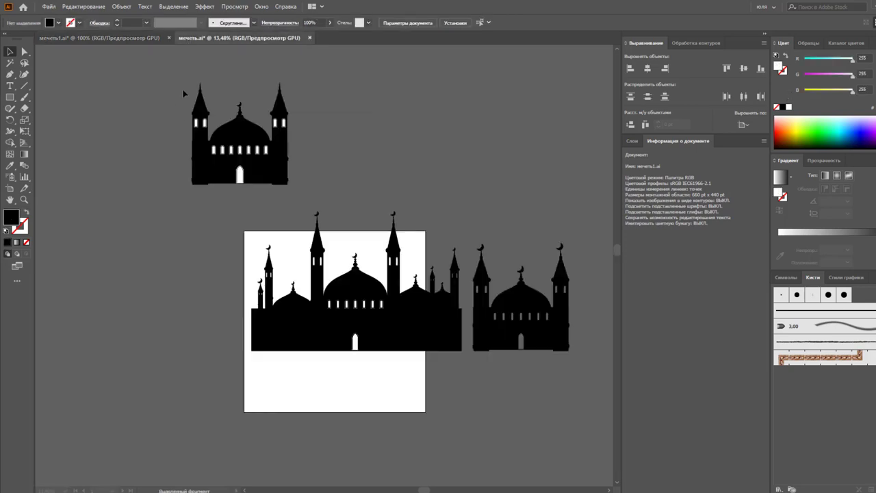
key(ctrl+z)
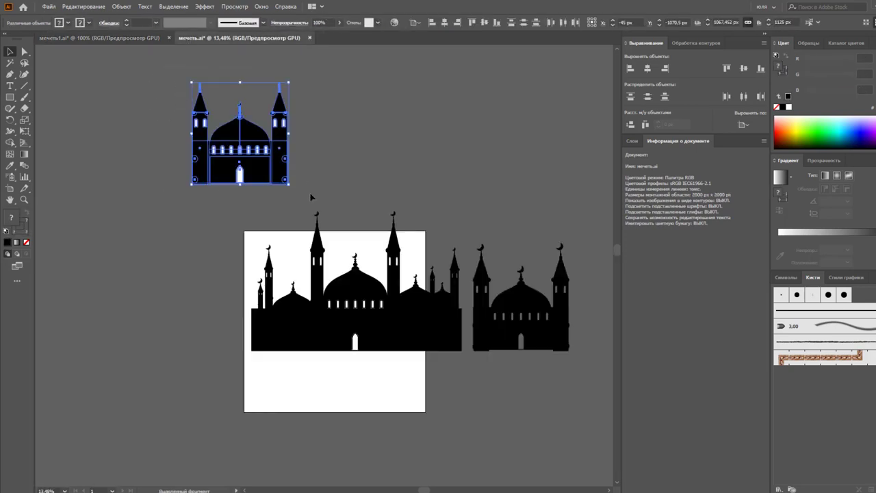
Paste the black mosque silhouette into мечеть1.ai and shrink it to the orange mosque's size
click(134, 40)
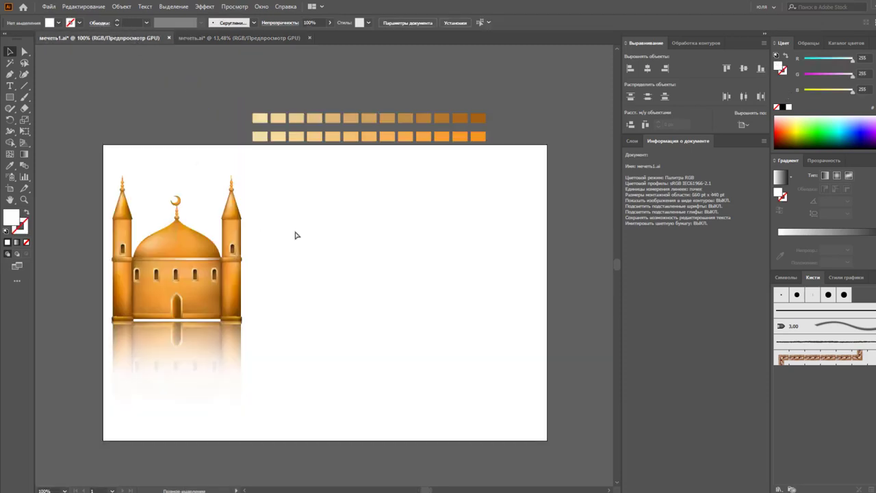
key(ctrl+v)
scroll(332, 102, up, 5)
scroll(336, 88, up, 5)
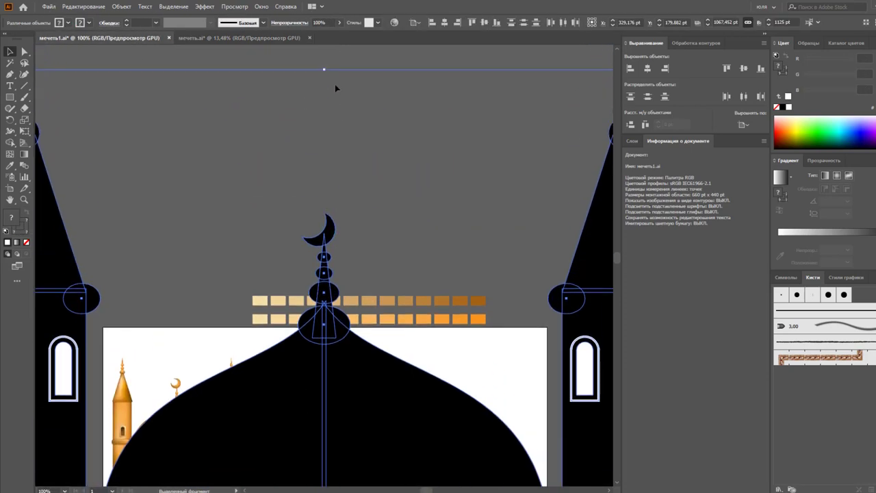
scroll(329, 82, up, 1)
mouse_move(325, 81)
mouse_down()
mouse_move(393, 366)
mouse_move(337, 284)
mouse_up()
scroll(337, 284, down, 5)
mouse_move(336, 377)
mouse_down()
mouse_move(414, 378)
mouse_move(381, 353)
mouse_up()
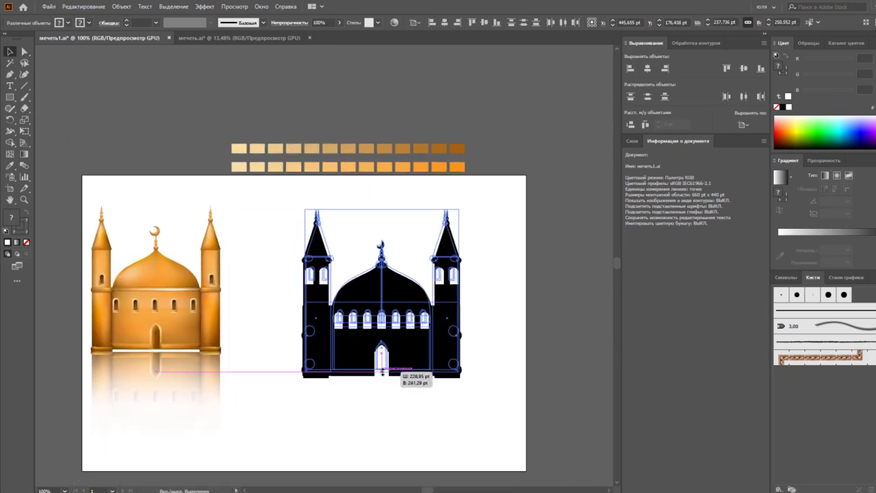
Trim the black silhouette slightly smaller on the right side and reselect it
click(400, 371)
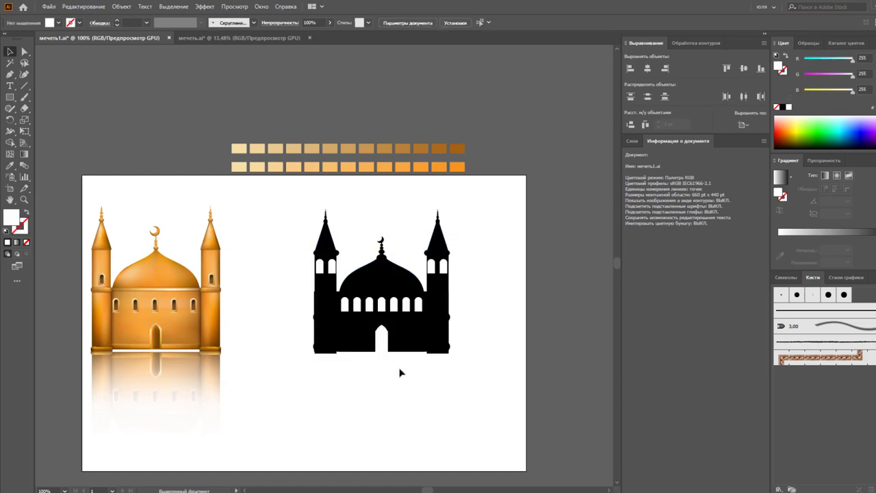
drag(284, 215, 471, 360)
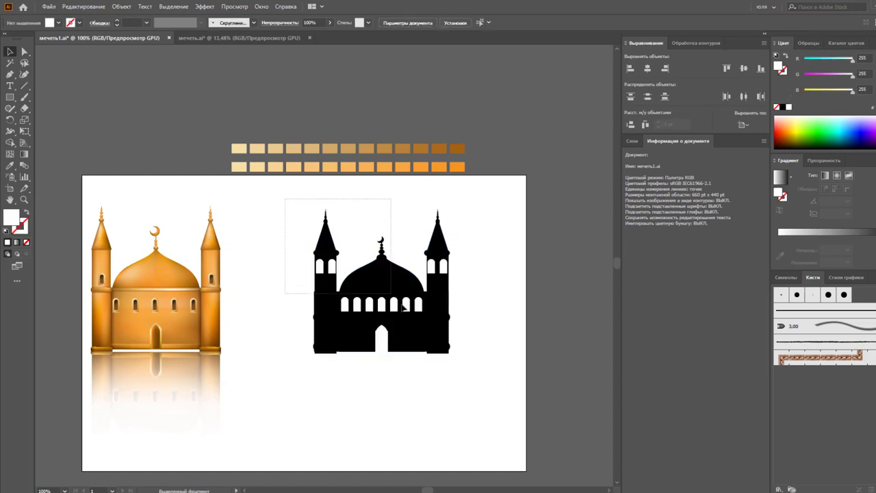
drag(381, 211, 381, 214)
click(394, 230)
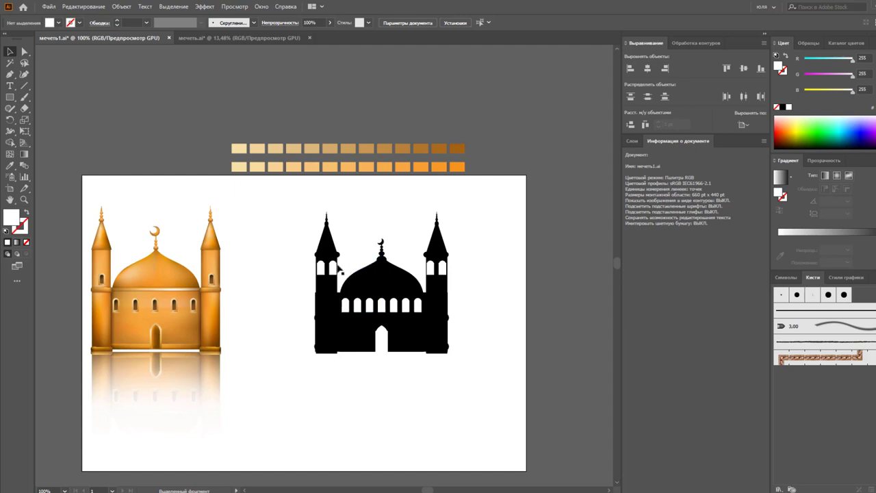
click(359, 270)
mouse_move(299, 210)
mouse_down()
mouse_move(444, 337)
mouse_move(458, 333)
mouse_up()
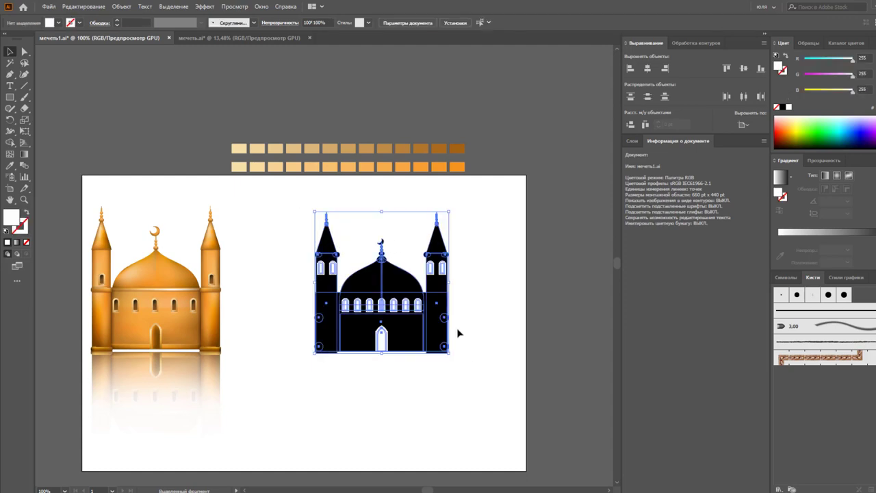
Give the black silhouette a 0.5 pt stroke weight
click(156, 23)
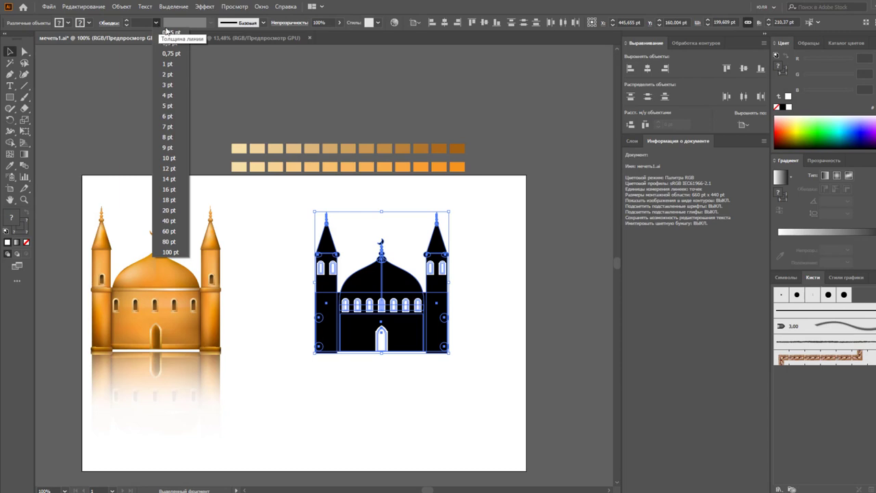
click(785, 74)
double_click(783, 71)
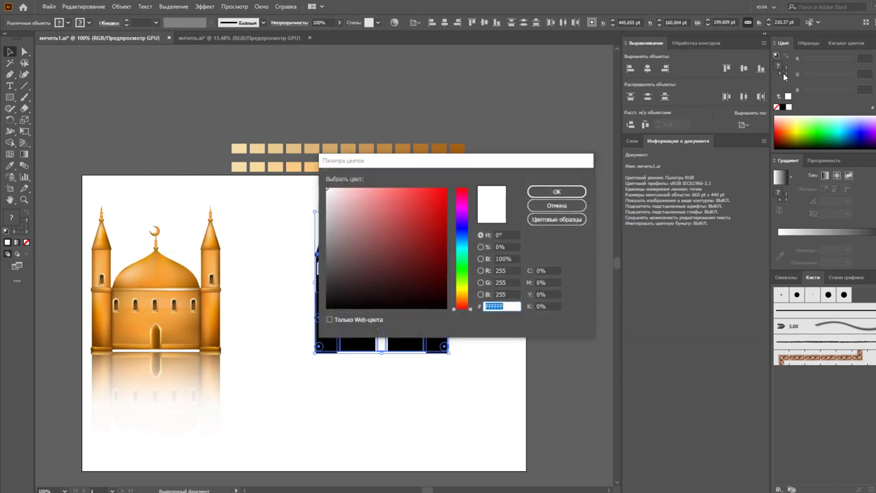
click(557, 205)
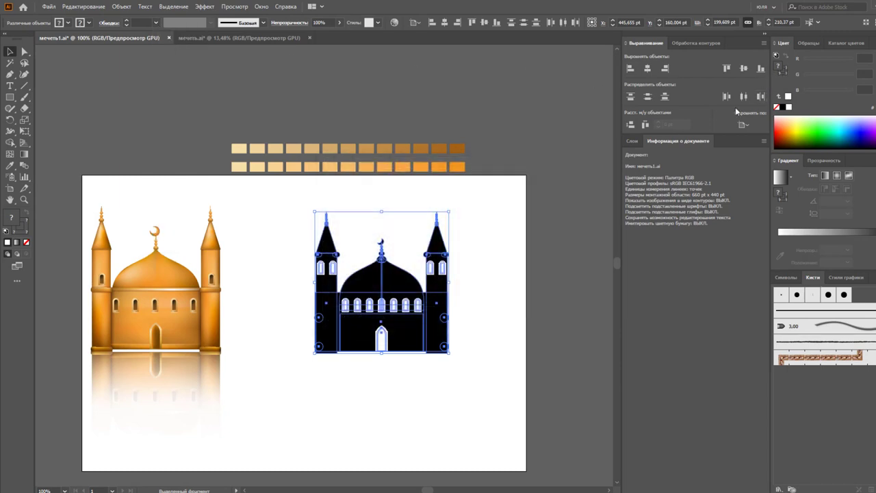
click(156, 22)
click(167, 65)
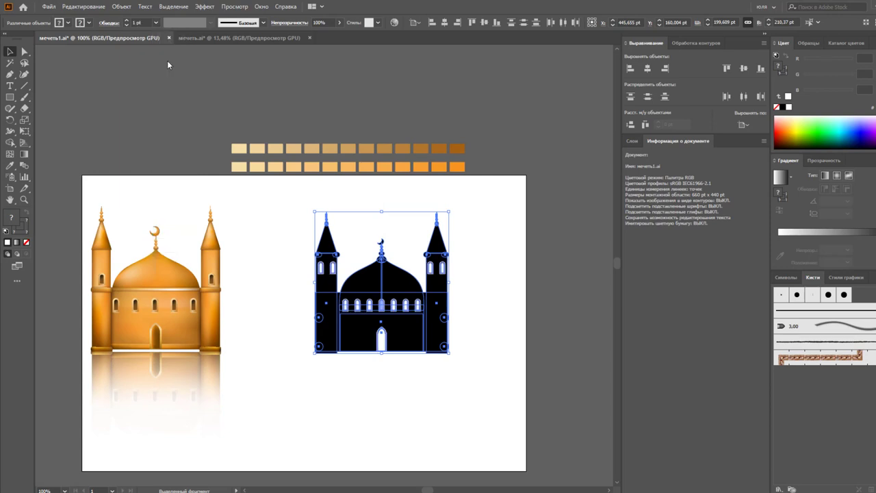
click(471, 247)
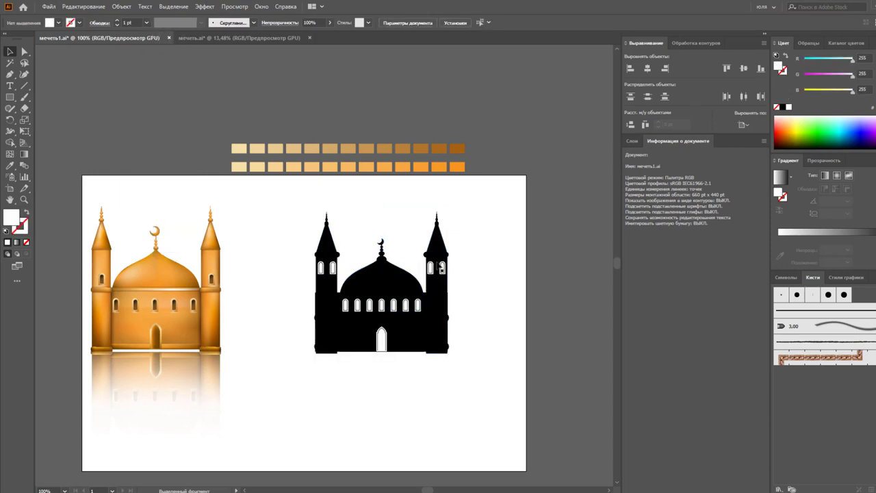
drag(305, 353, 286, 381)
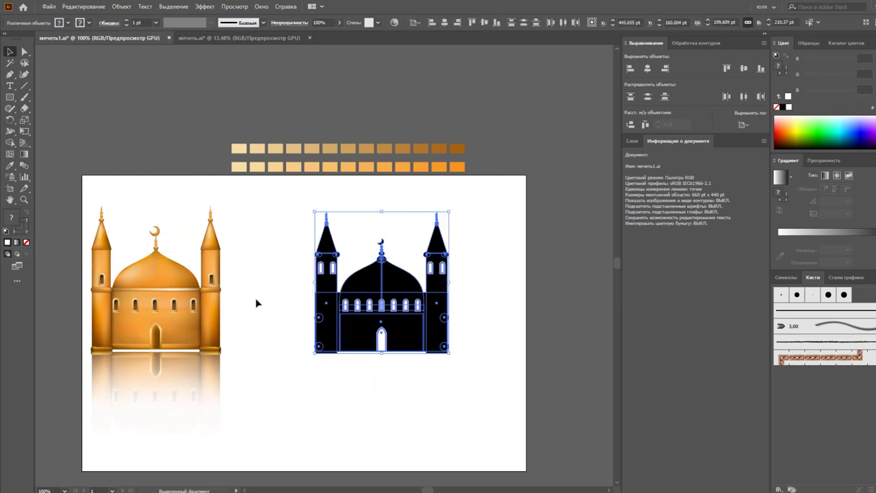
click(156, 22)
click(166, 47)
click(201, 136)
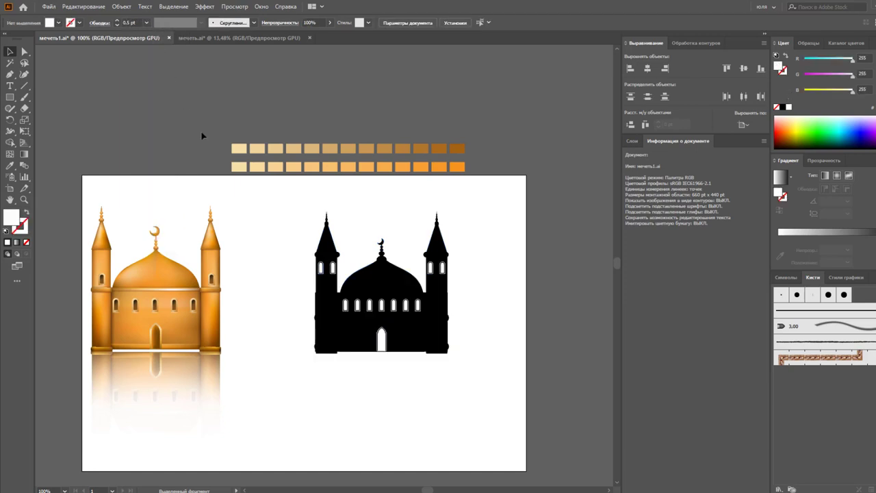
Expand the whole silhouette into plain filled shapes and select its dome part
key(ctrl+a)
click(122, 7)
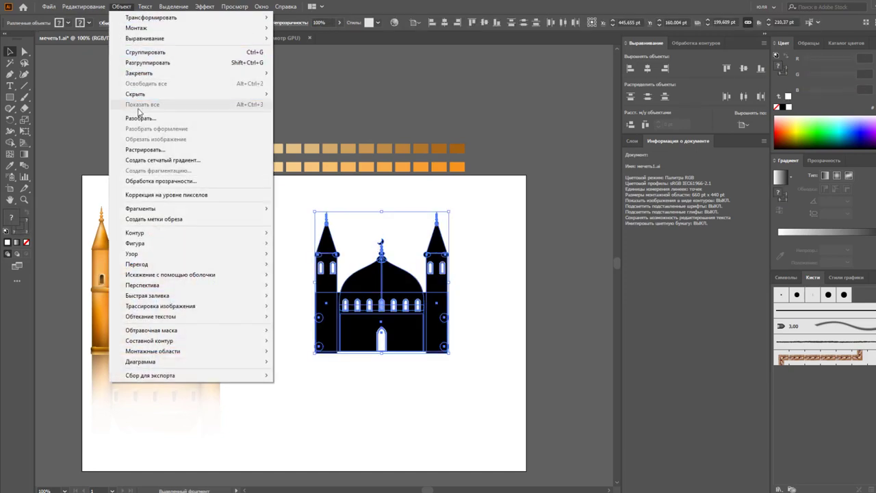
click(157, 117)
click(437, 305)
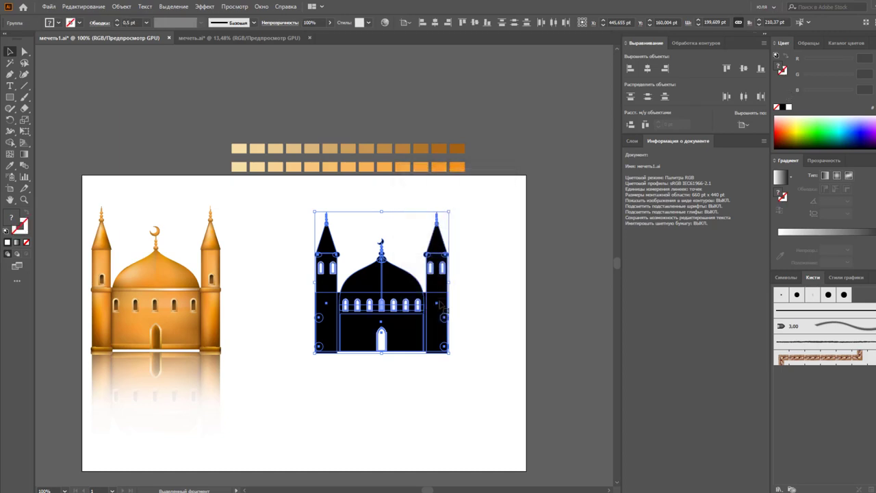
click(475, 304)
click(445, 274)
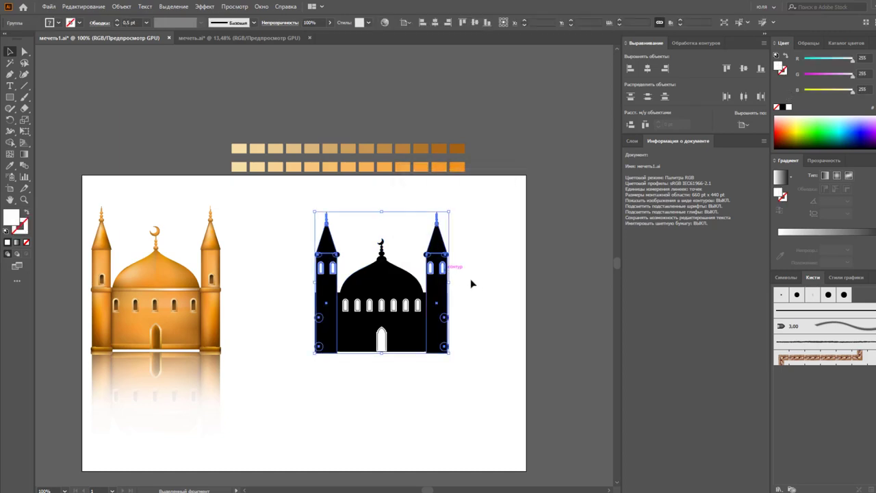
click(469, 301)
click(391, 268)
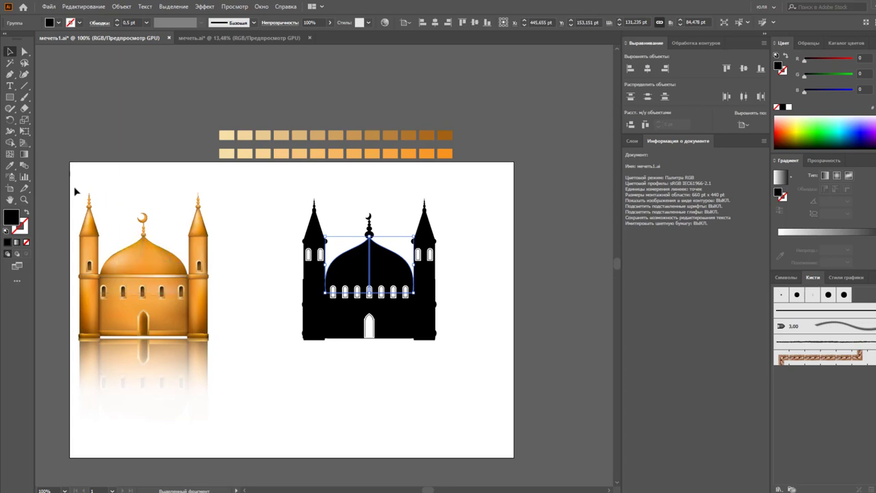
Unite the silhouette's dome pieces into a single path with Pathfinder
drag(71, 173, 209, 345)
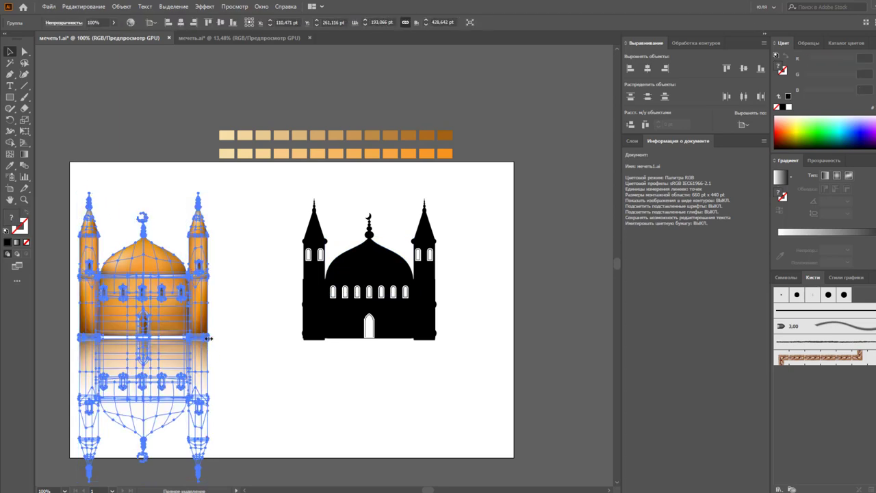
click(226, 343)
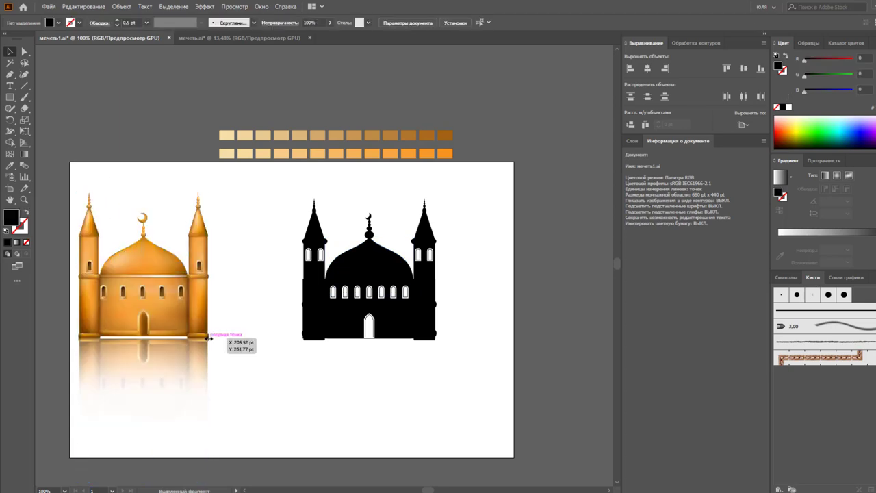
click(357, 275)
click(689, 43)
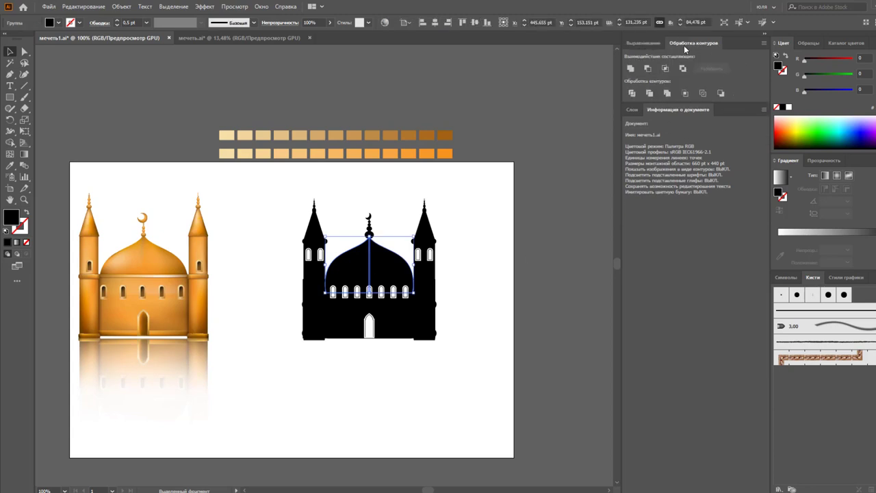
click(630, 69)
Move the amber swatch rows to the upper left and make them narrower and taller
drag(425, 157, 280, 150)
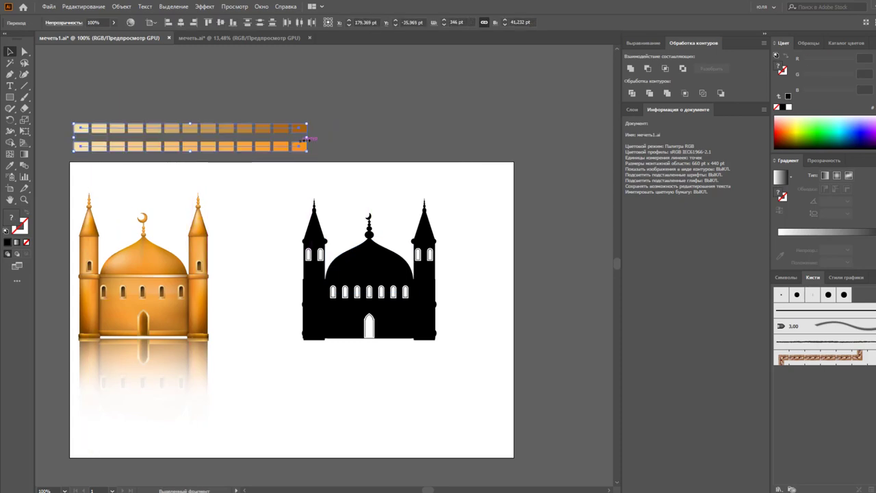
click(323, 113)
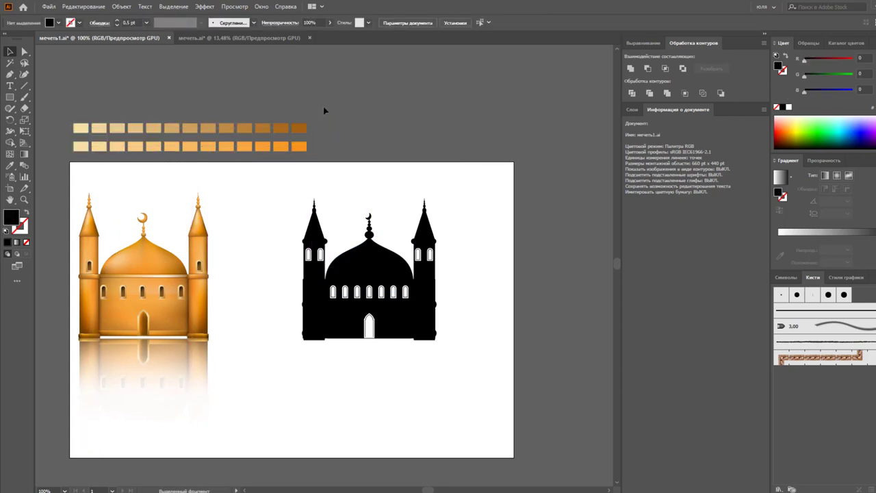
click(282, 146)
drag(306, 137, 254, 137)
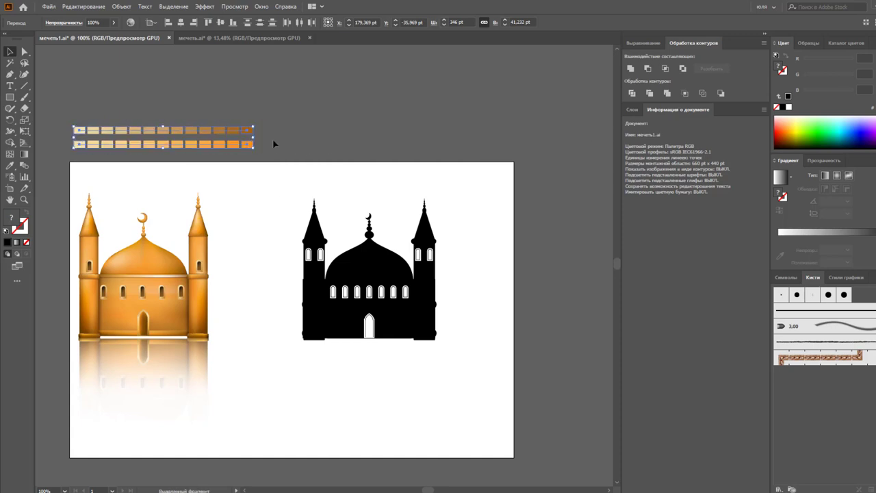
drag(163, 147, 162, 164)
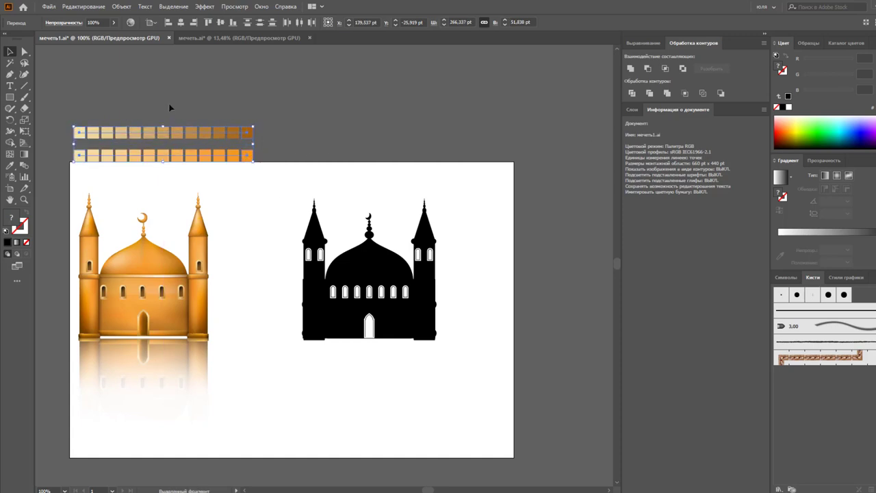
click(175, 110)
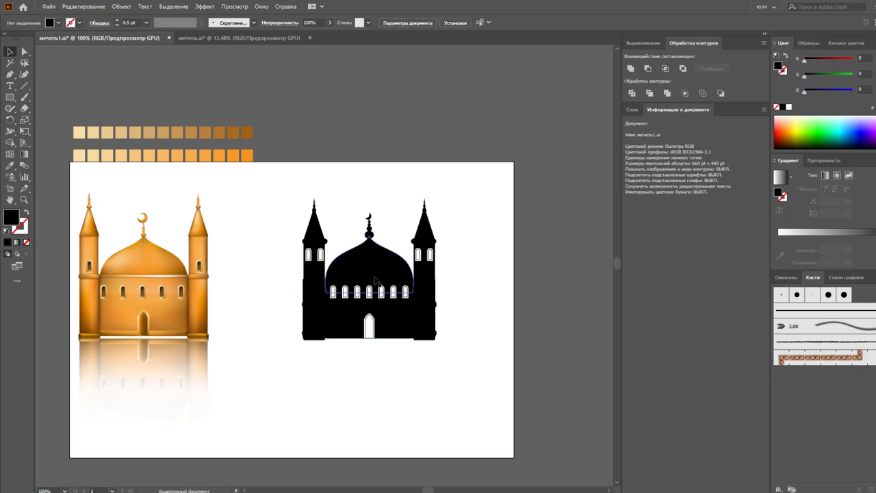
Draw a small square above the artboard and fill it with 17% grey
key(m)
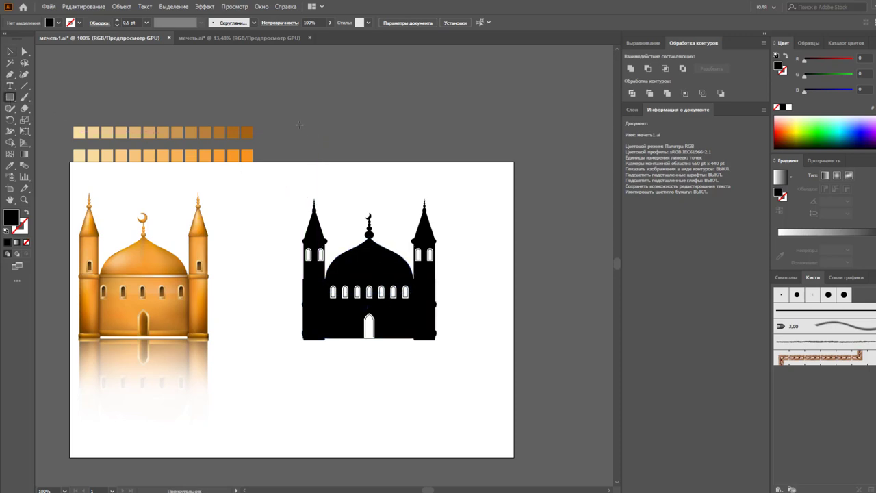
drag(303, 125, 314, 136)
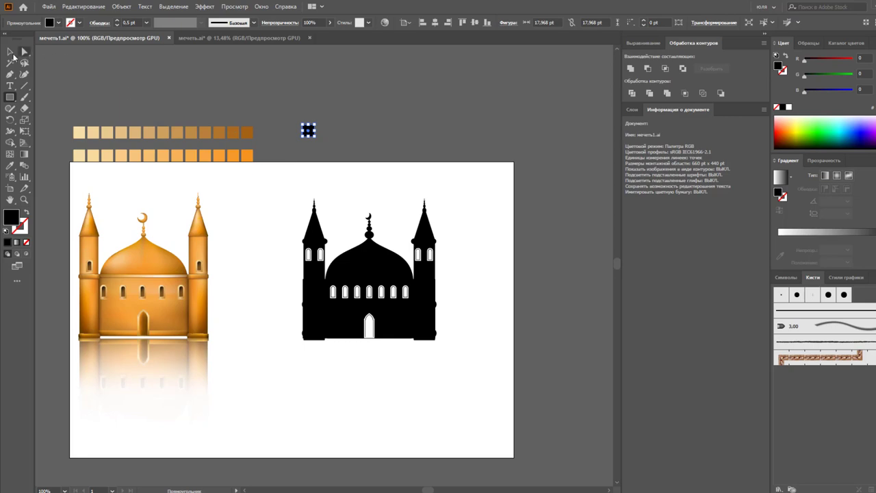
key(v)
click(872, 43)
click(848, 61)
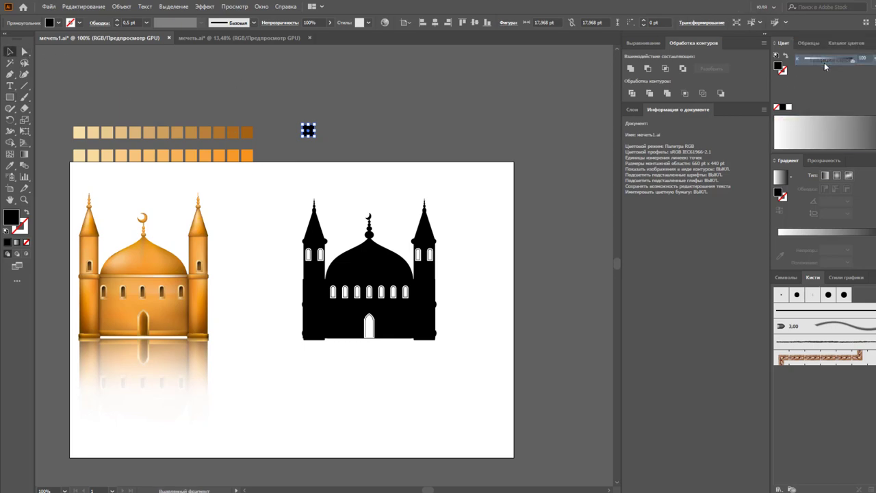
drag(852, 60, 812, 60)
click(422, 147)
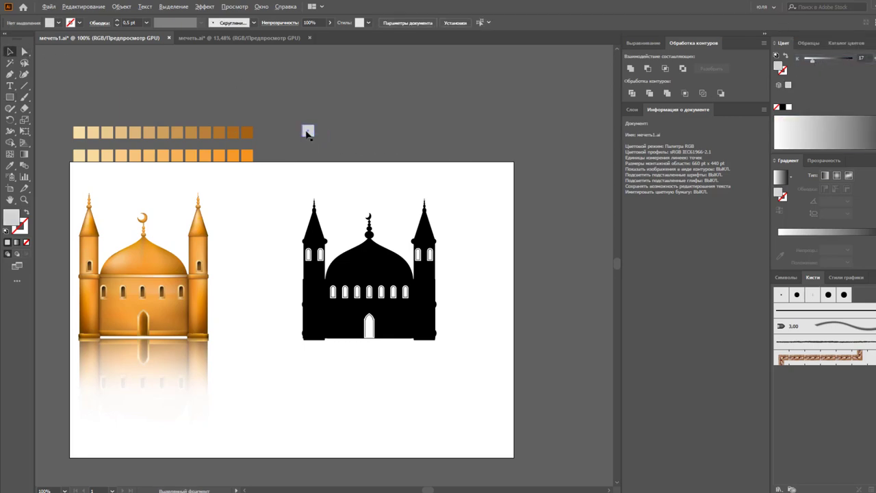
Duplicate the square far right and darken it, then tint the first square blue (hue 236)
drag(308, 131, 496, 134)
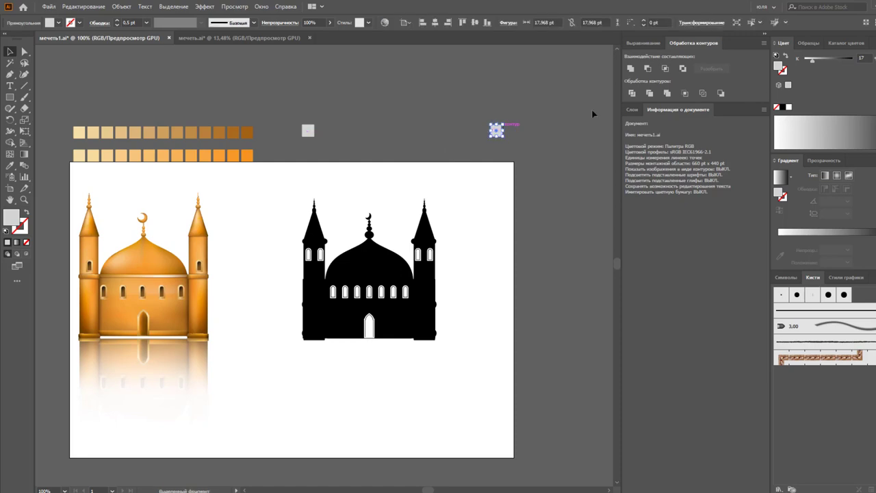
click(845, 60)
click(871, 43)
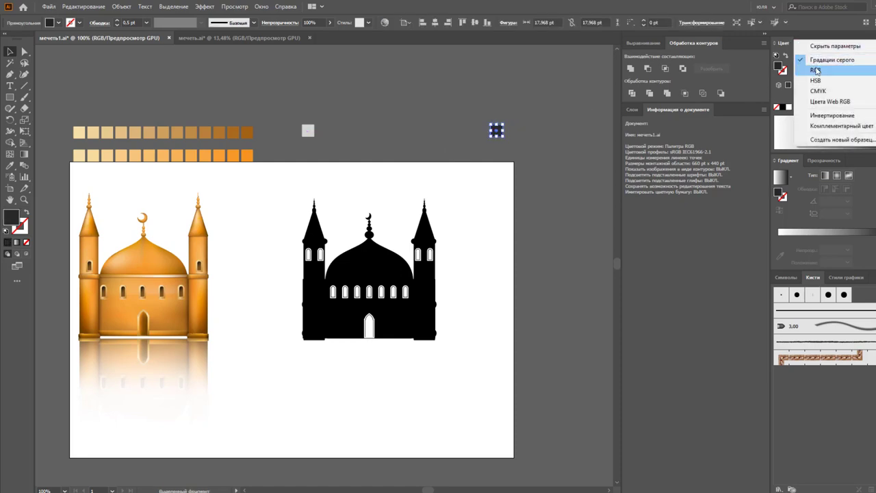
click(810, 68)
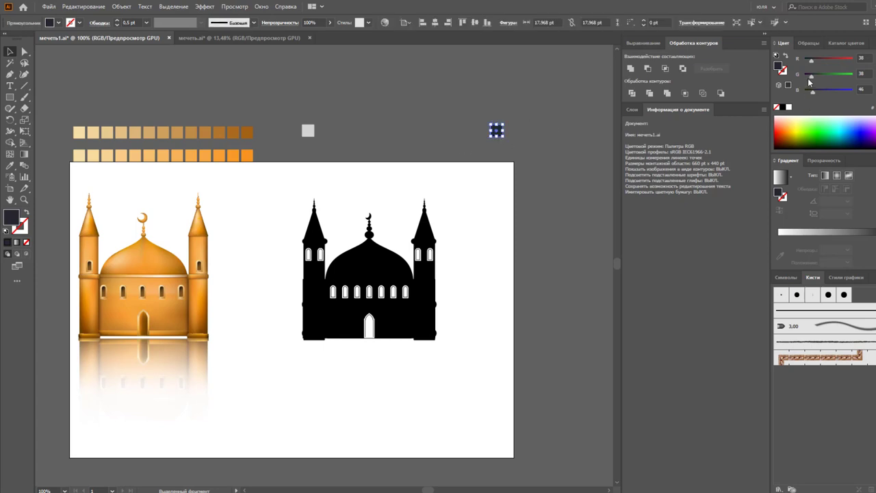
click(307, 130)
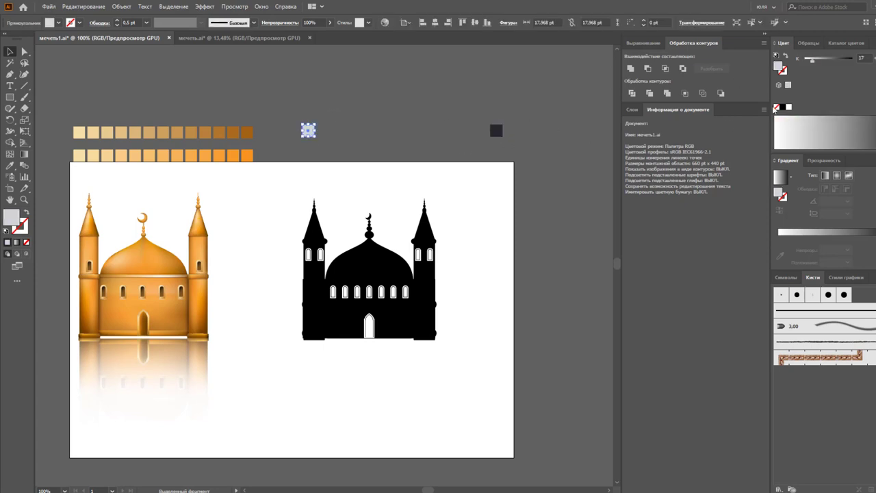
click(871, 43)
click(828, 80)
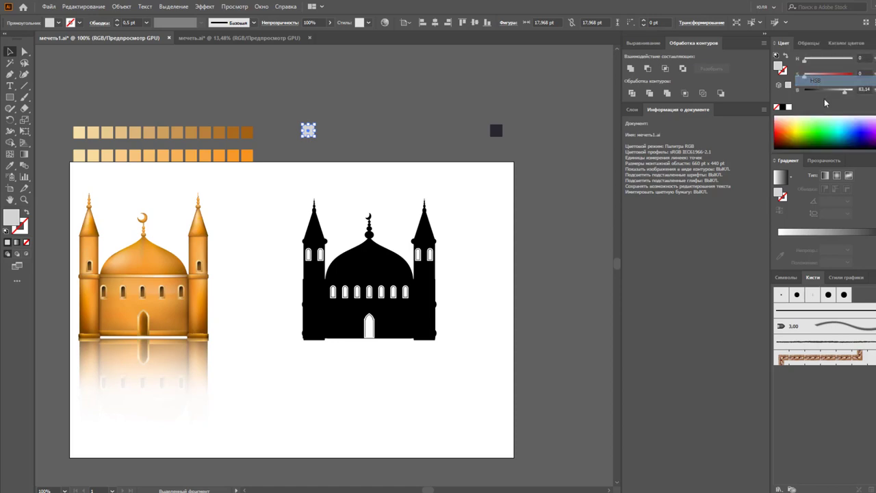
mouse_move(805, 60)
mouse_down()
mouse_move(835, 61)
mouse_move(809, 80)
mouse_move(847, 95)
mouse_up()
Set the light square's brightness to 85.1 and blend both squares using Specified Steps
click(559, 130)
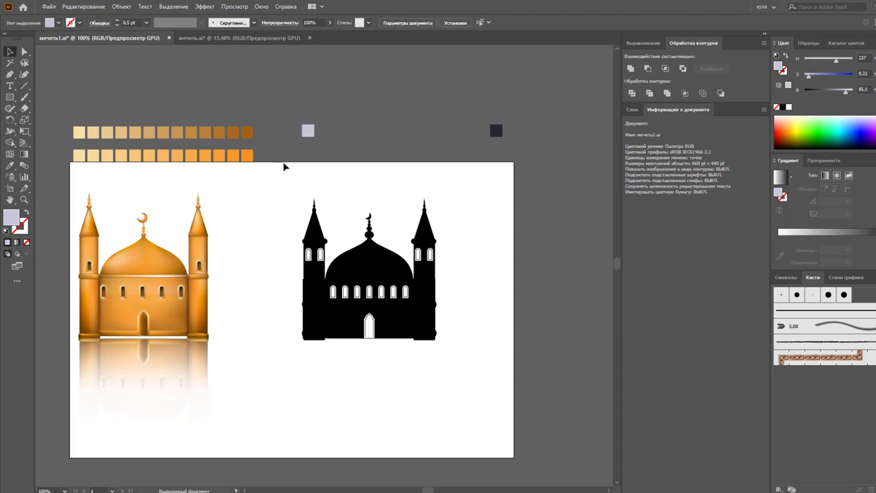
drag(284, 166, 510, 117)
double_click(24, 166)
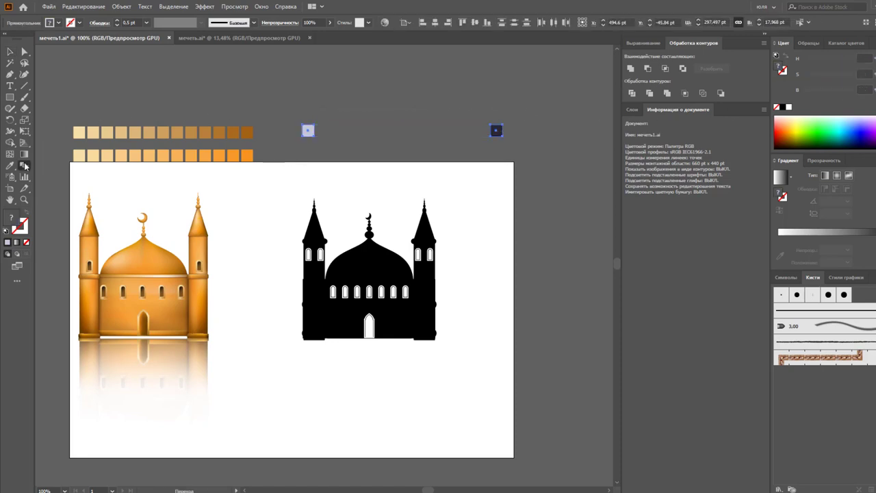
click(622, 240)
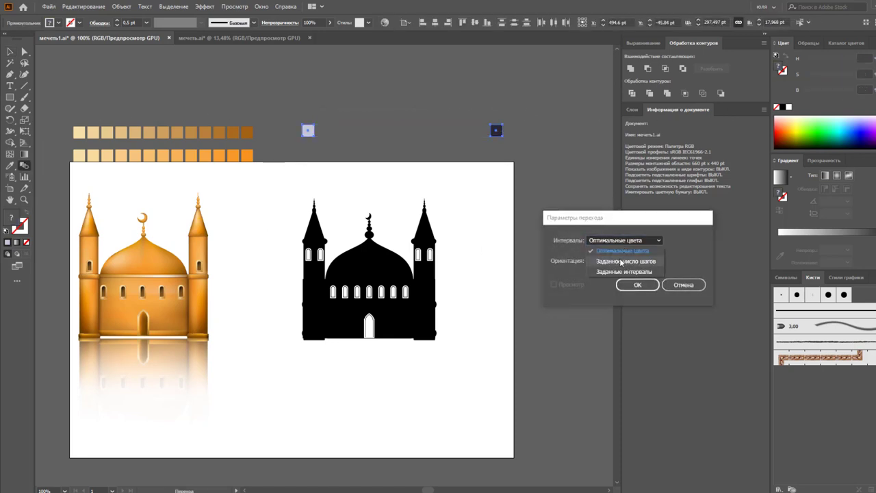
click(616, 260)
click(637, 284)
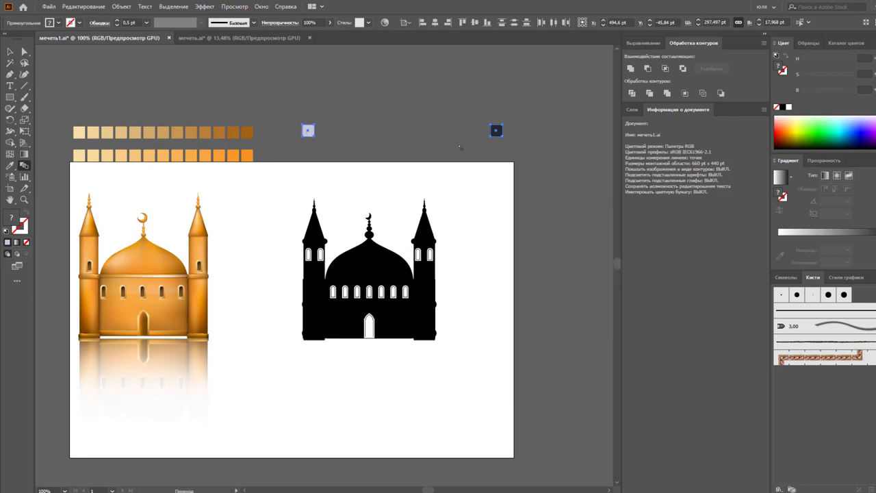
click(495, 131)
Move the swatch blend onto the top edge of the artboard
click(9, 51)
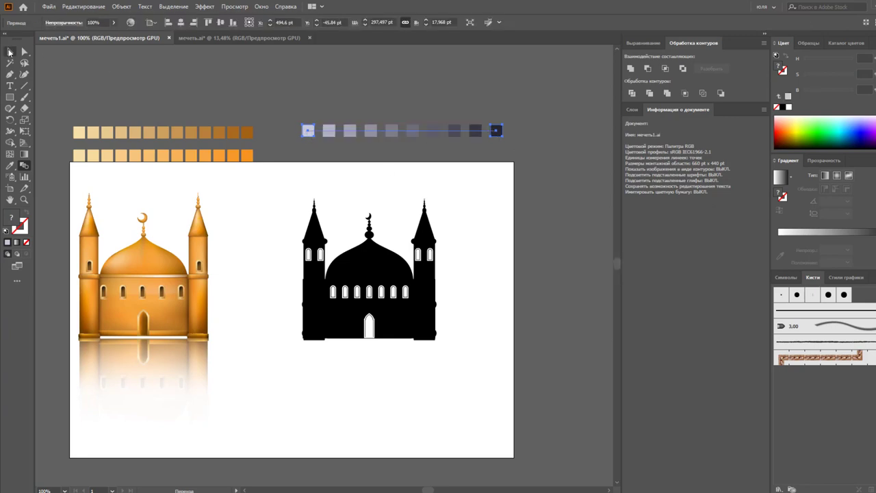
click(369, 61)
drag(431, 134, 393, 178)
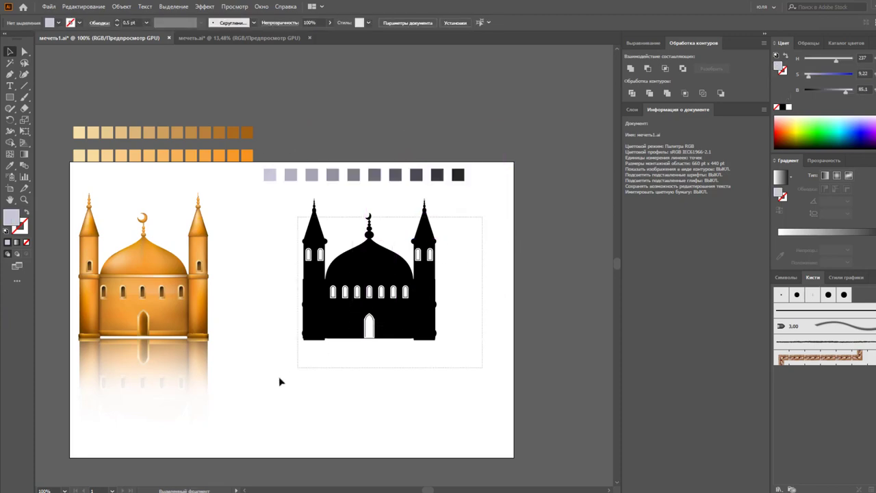
drag(483, 220, 297, 368)
Move the mosque silhouette lower and retint the lightest swatch to pale lavender, hue 237
drag(442, 264, 441, 304)
click(441, 304)
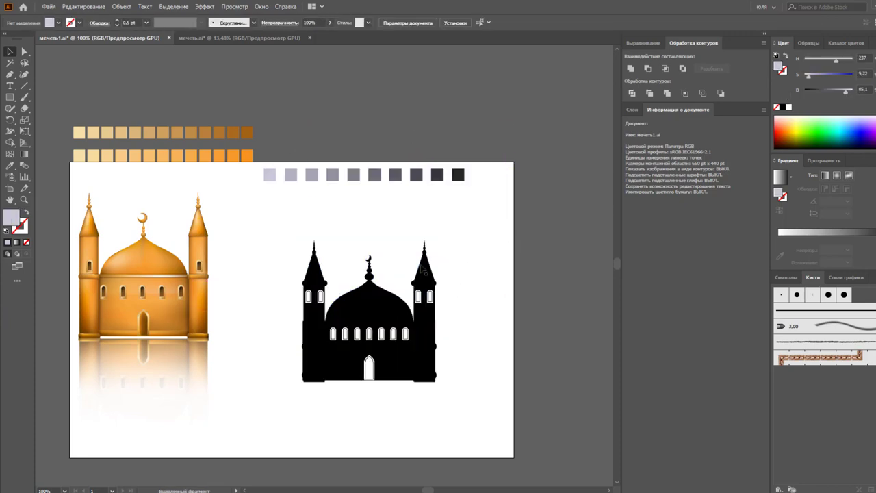
key(a)
click(268, 176)
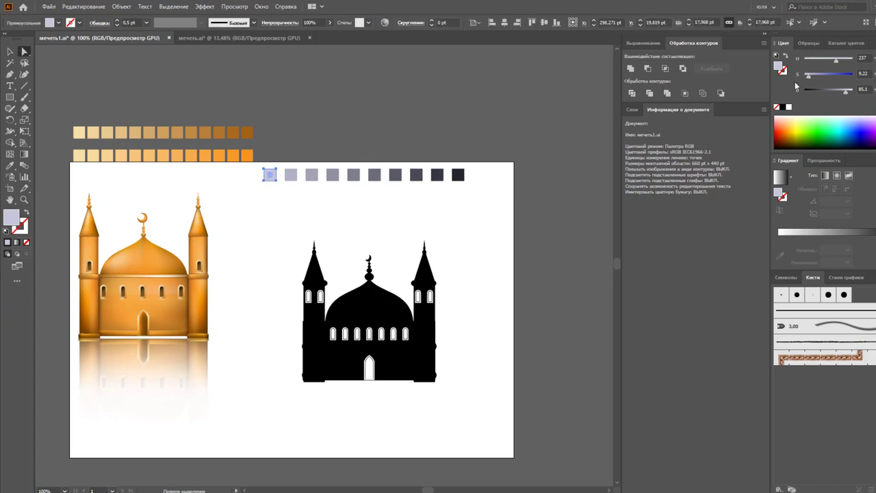
drag(835, 60, 808, 60)
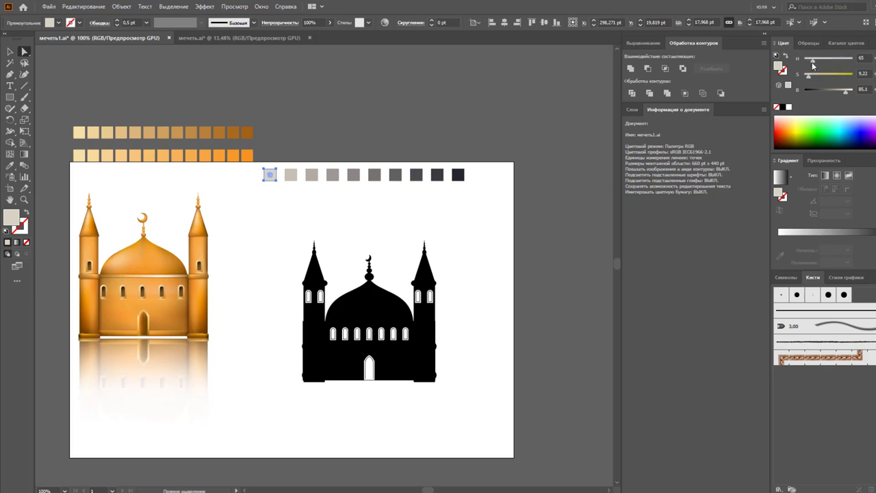
drag(813, 60, 849, 61)
click(522, 201)
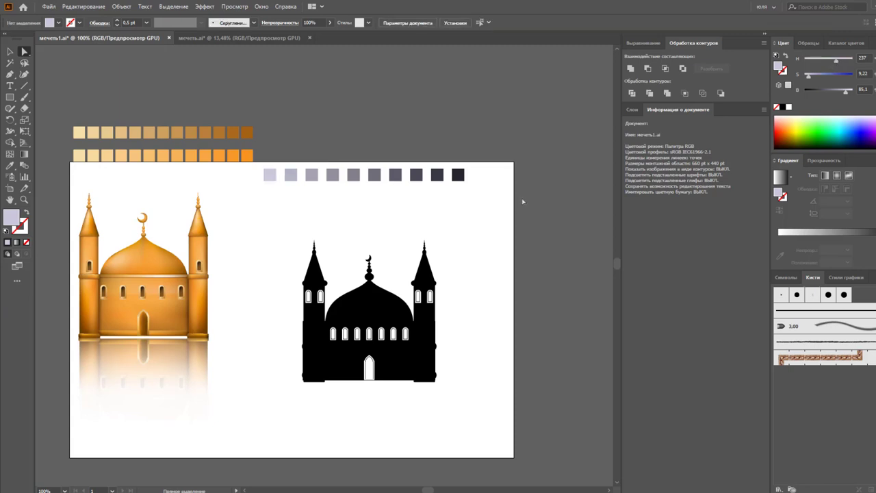
key(v)
Scale the black mosque silhouette up to fill much of the artboard's right half
click(373, 301)
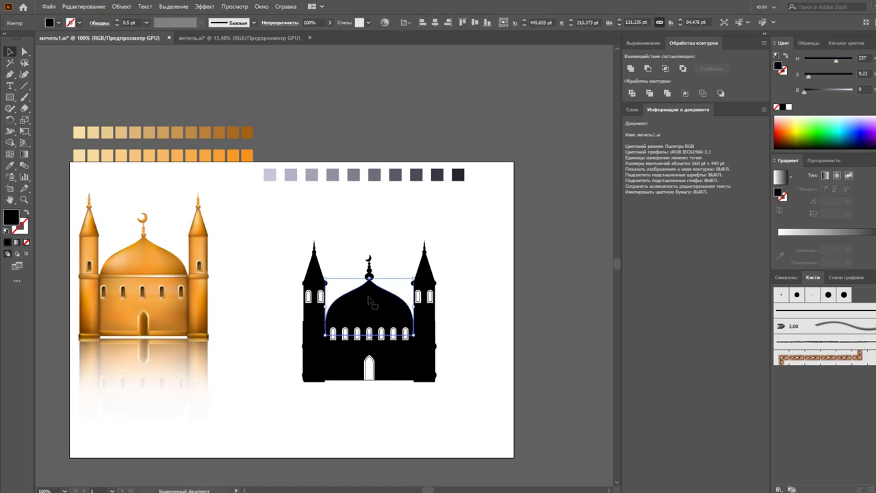
click(346, 260)
drag(467, 390, 411, 342)
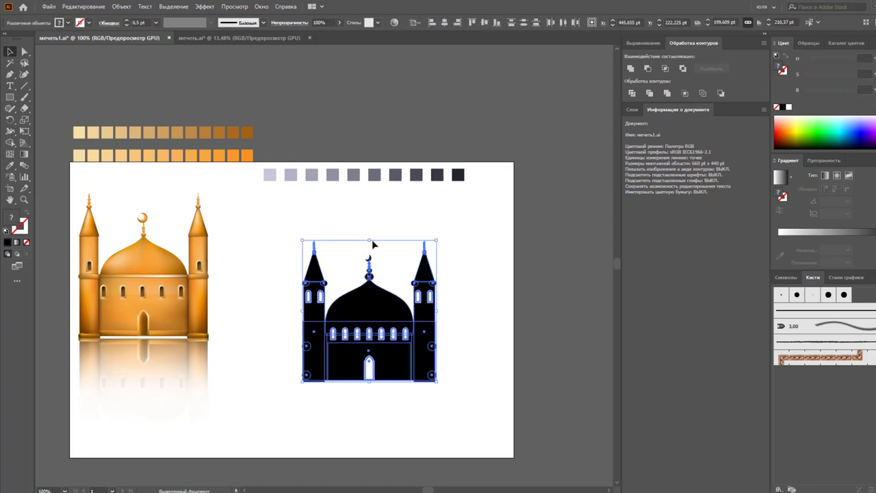
drag(367, 239, 366, 201)
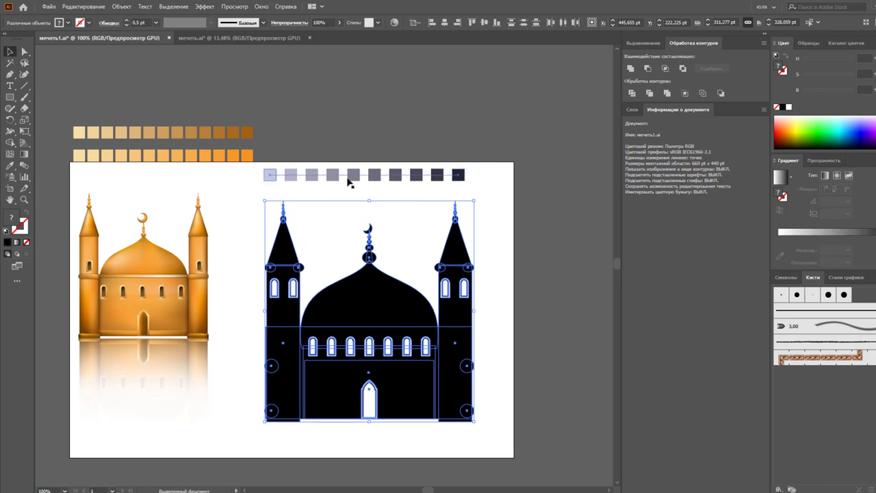
click(350, 176)
click(353, 195)
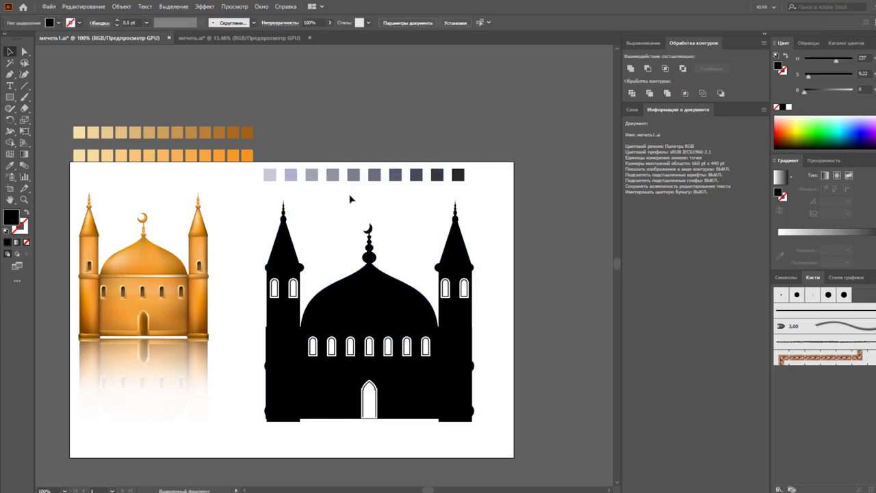
click(369, 281)
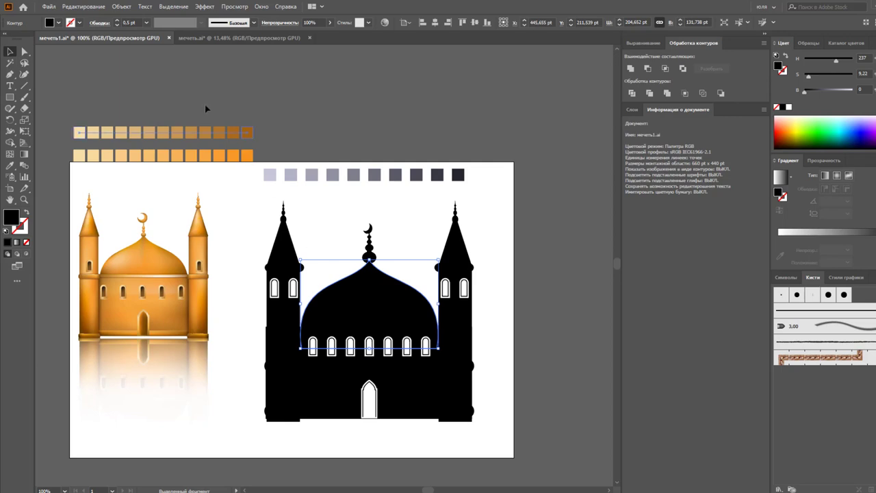
Start a gradient mesh on the dome with 4 rows and 4 columns, previewing denser values
click(122, 7)
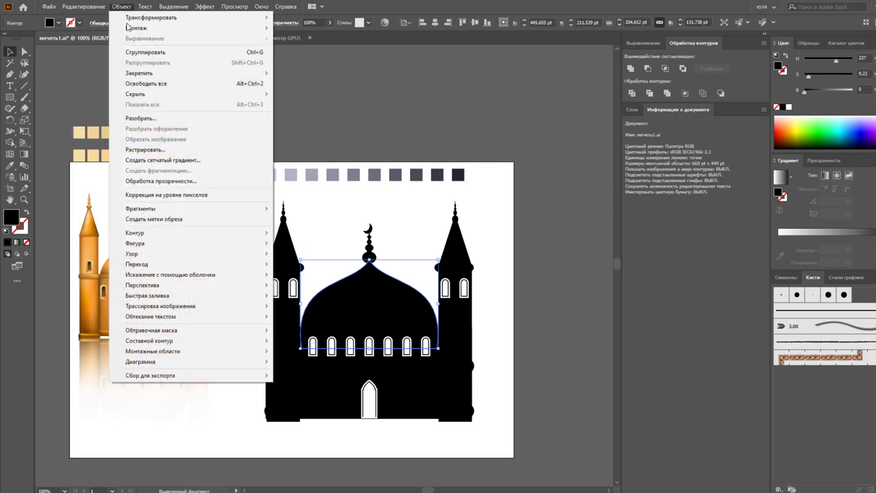
click(157, 160)
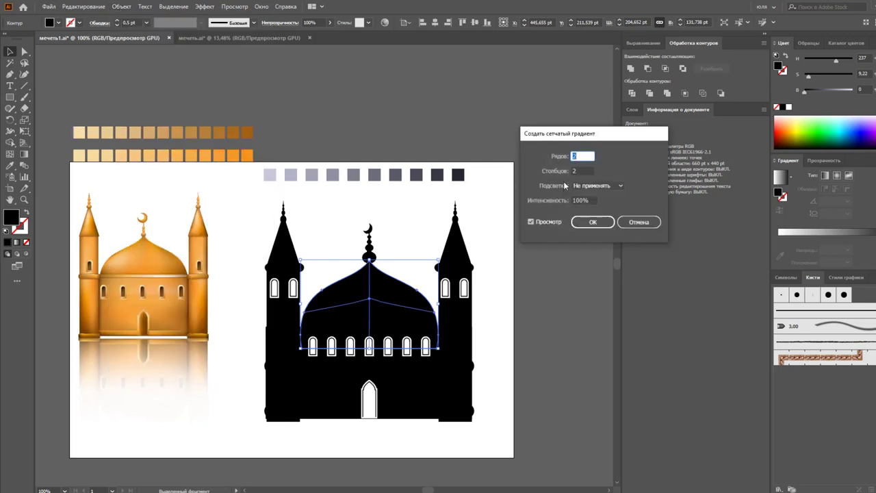
text(4)
key(Tab)
text(4)
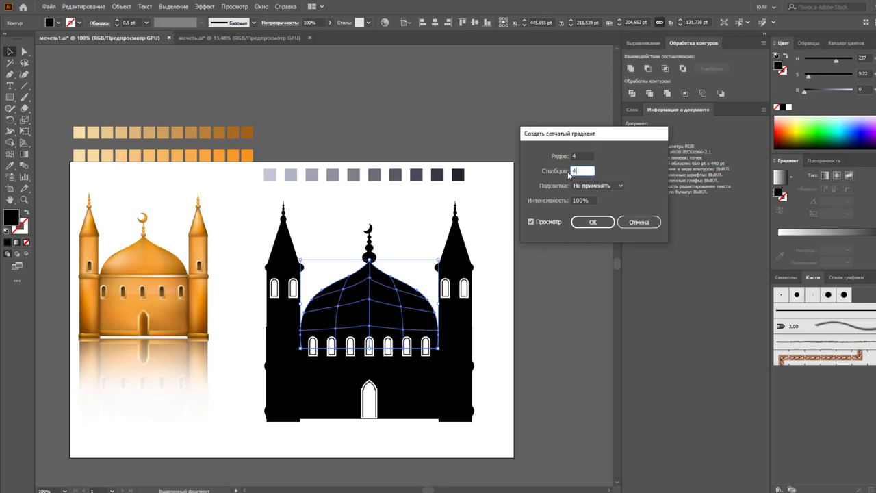
click(585, 156)
key(Up)
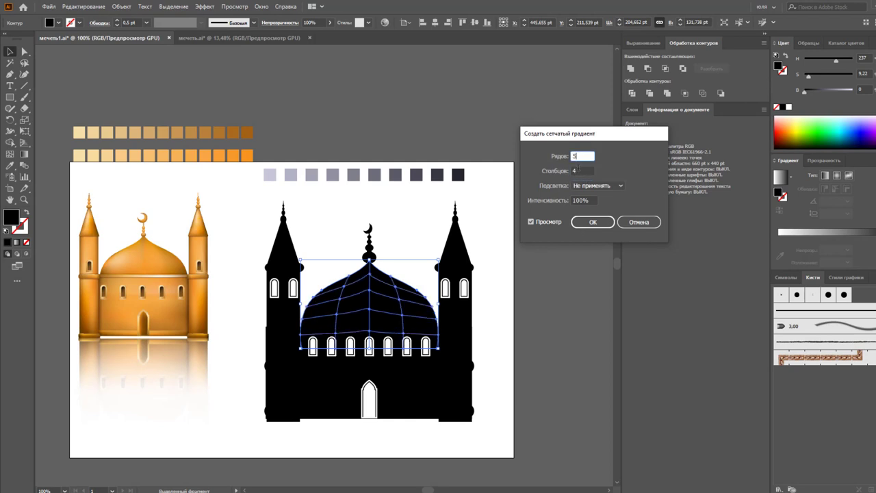
key(Tab)
key(Up)
Return the mesh to 4 rows by 4 columns and apply it to the dome
key(shift+Tab)
key(Down)
key(Tab)
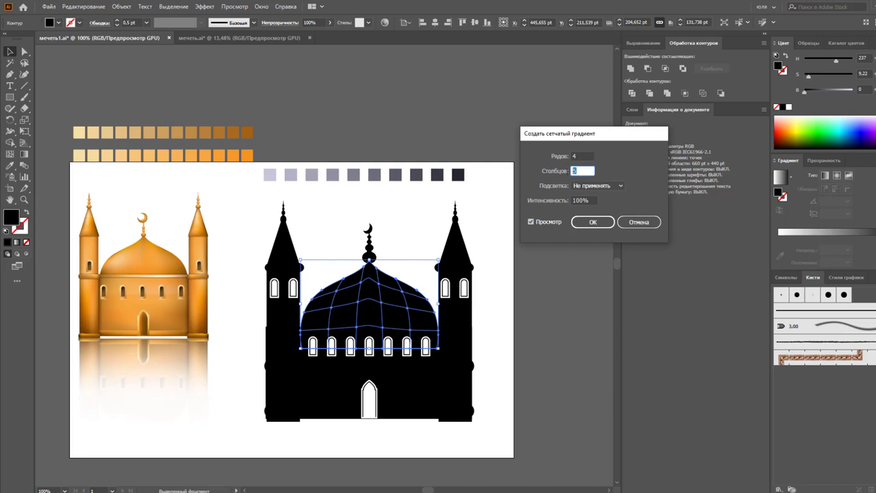
key(Down)
click(583, 157)
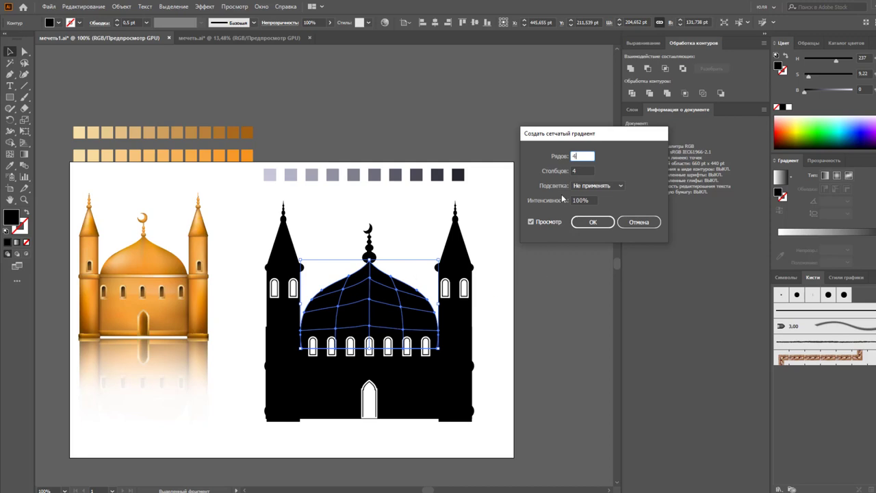
click(589, 221)
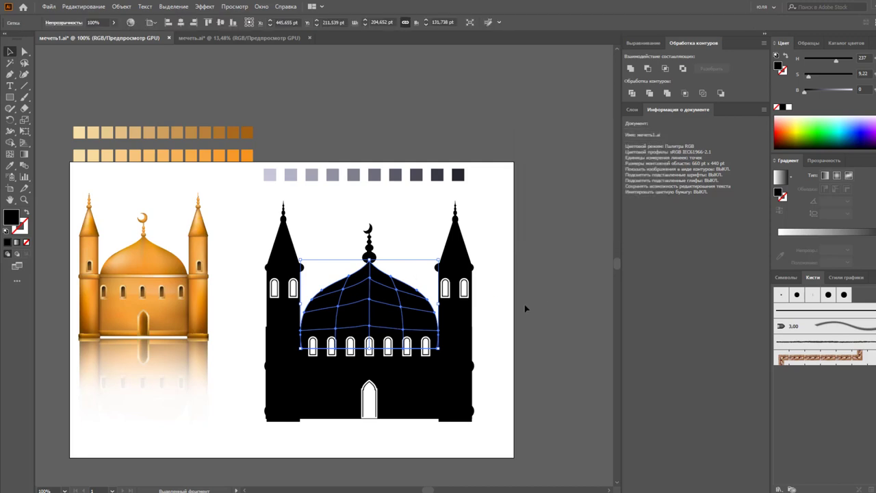
right_click(388, 301)
Isolate the dome group and switch to Direct Selection to edit its mesh points
click(415, 324)
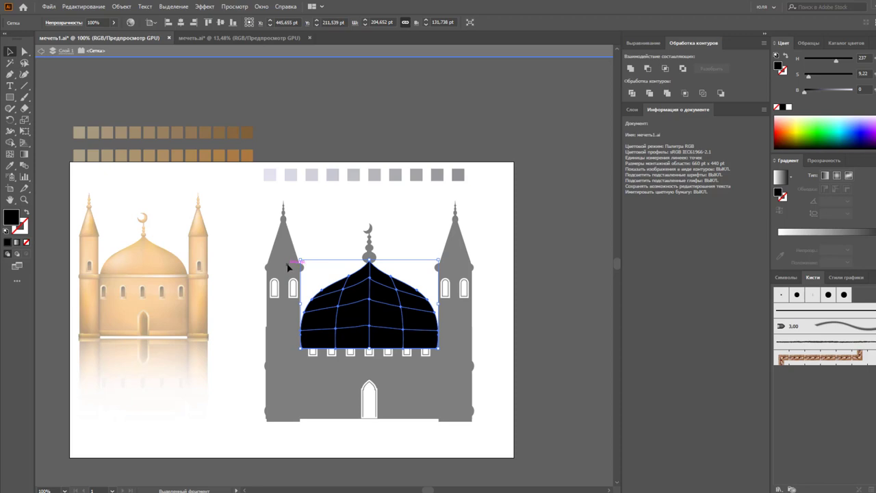
click(24, 53)
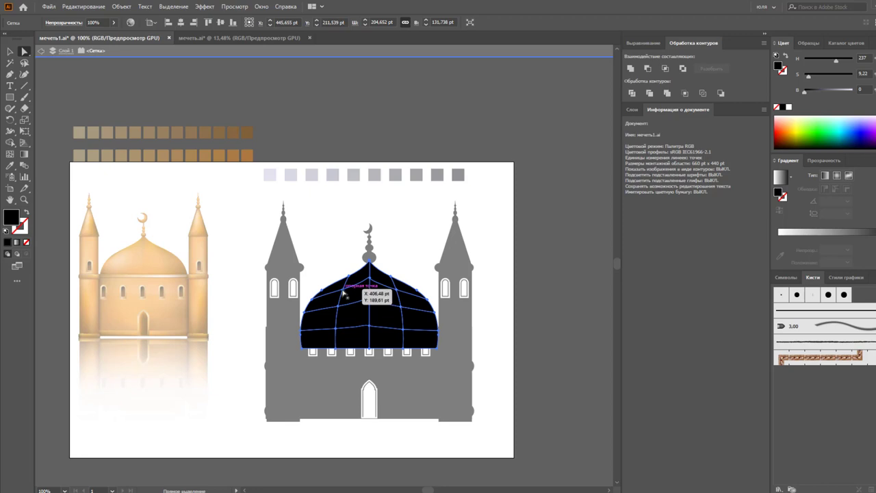
Colour two upper dome mesh points with the light lavender swatches
click(344, 292)
key(i)
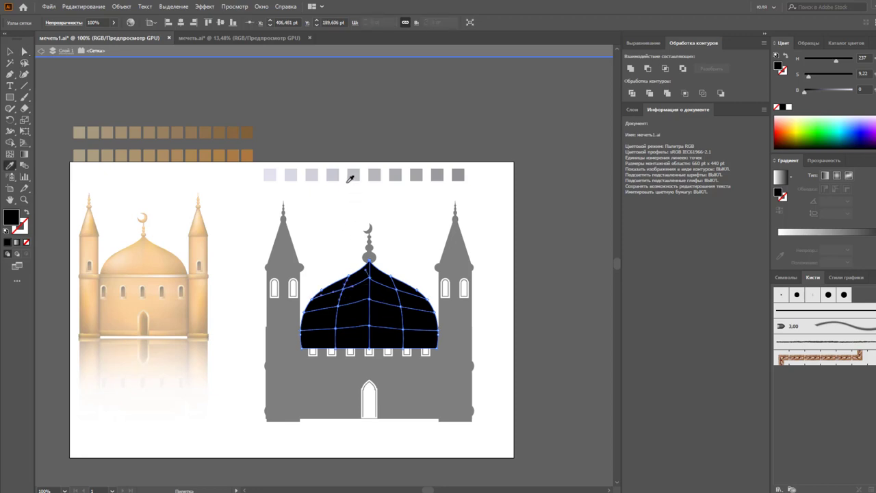
click(312, 176)
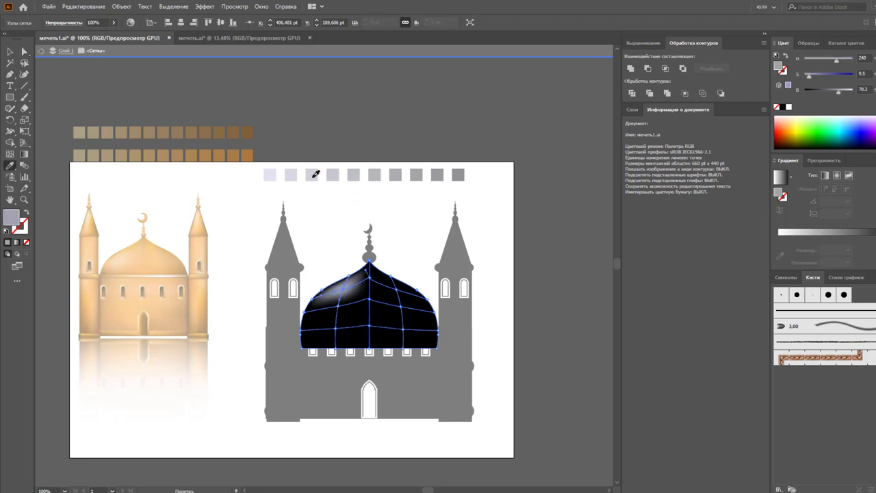
key(a)
click(377, 279)
key(i)
click(354, 175)
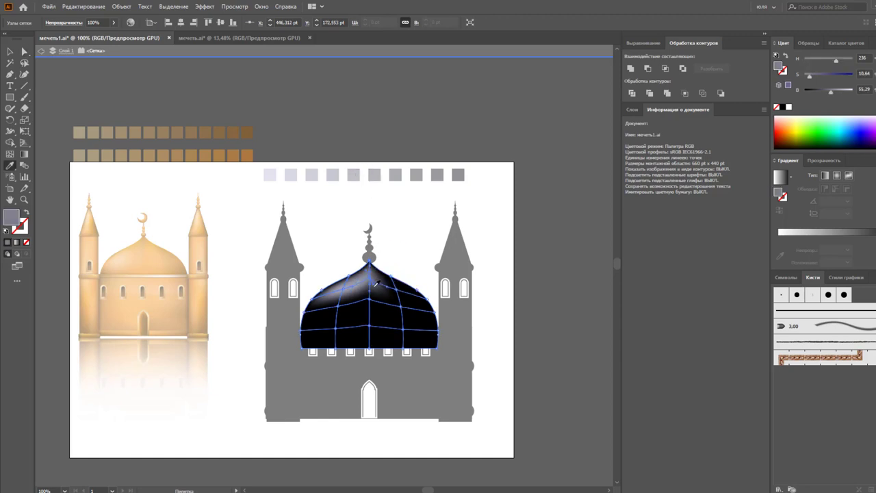
key(a)
Give the dome's centre point a lighter grey, preview it, and reselect the dome mesh
click(369, 301)
key(i)
click(395, 174)
key(a)
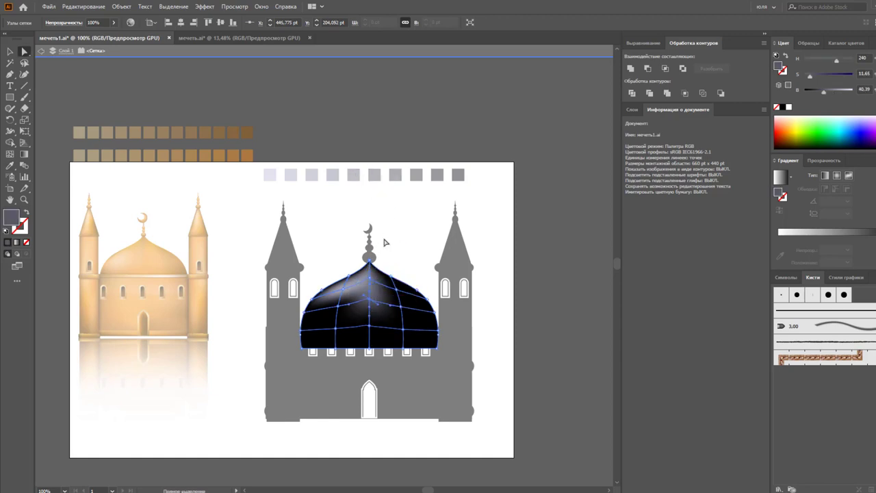
click(397, 242)
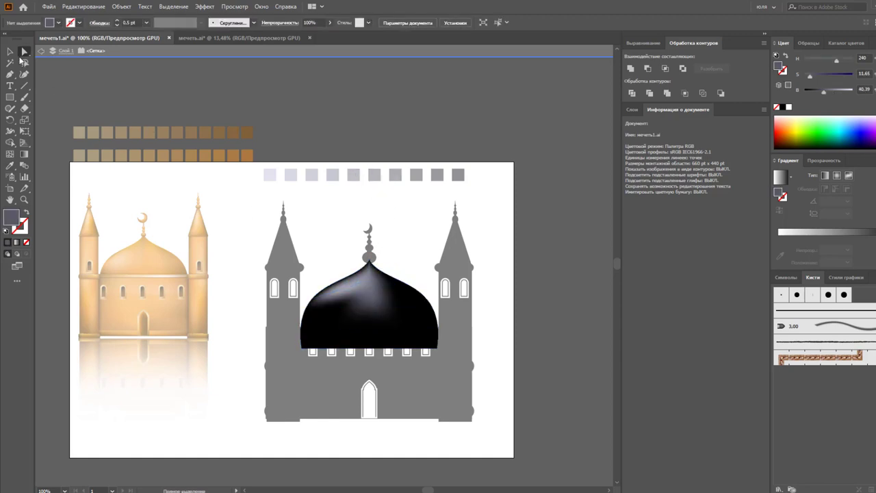
click(10, 52)
click(381, 267)
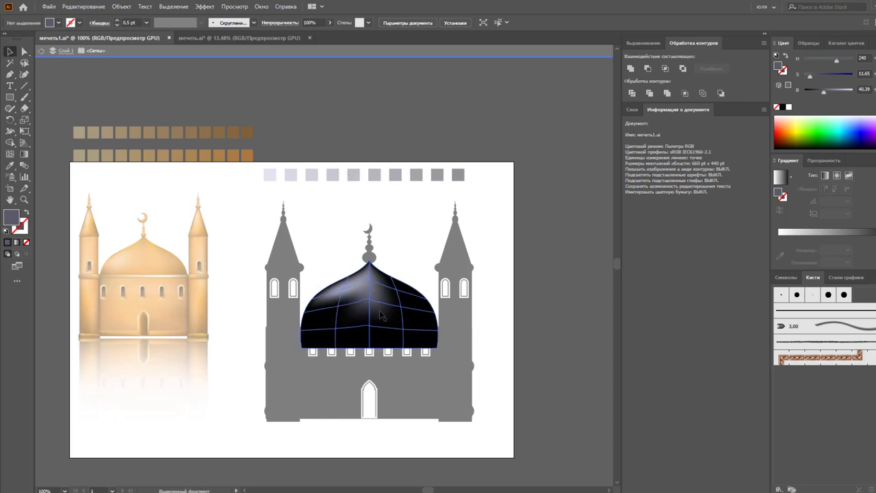
click(381, 315)
Fill the dome with a dark navy-grey swatch after trying several greys
key(i)
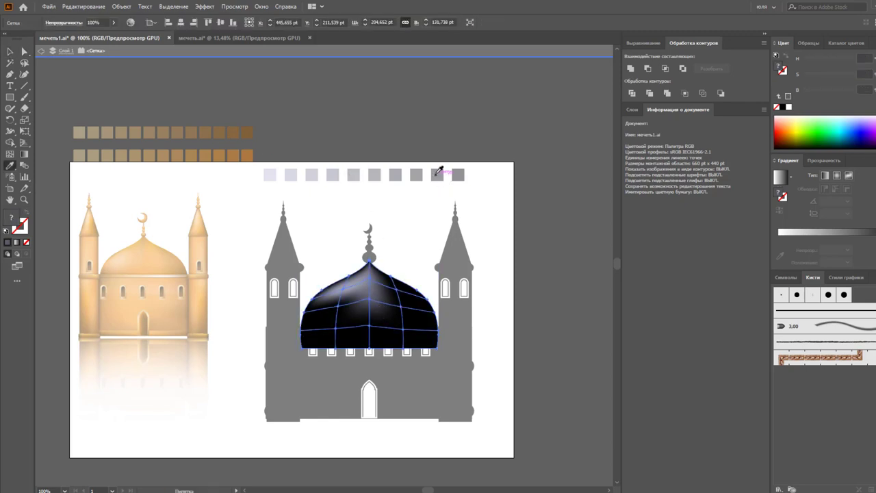
click(436, 171)
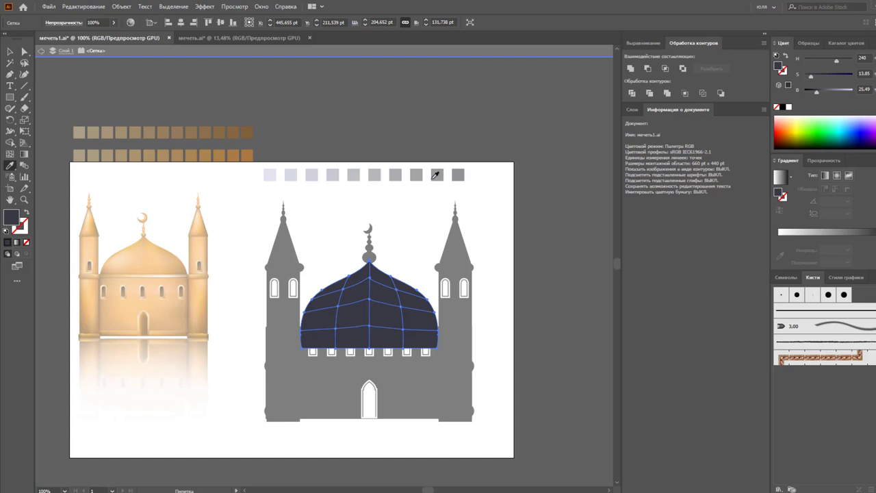
click(460, 174)
click(417, 172)
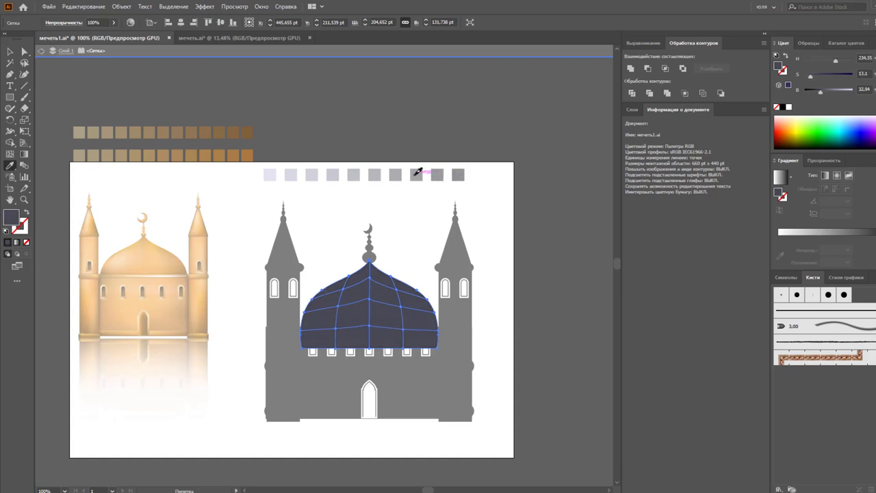
click(437, 174)
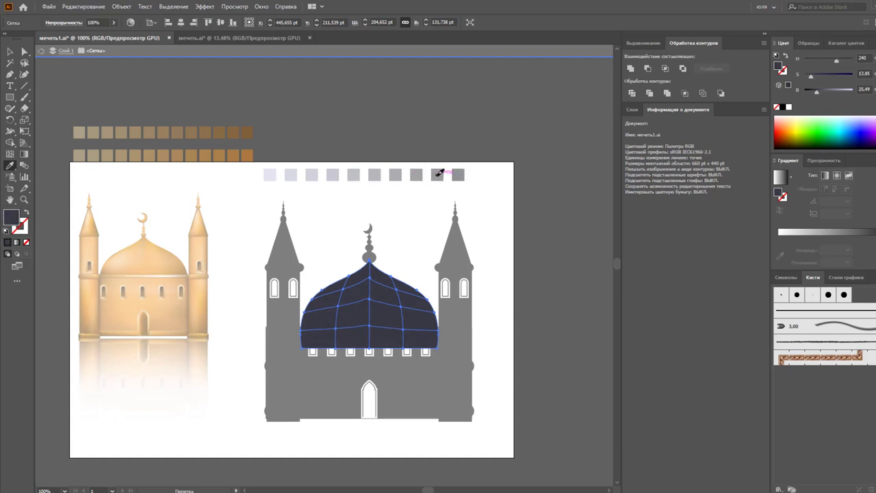
Shade selected dome mesh points from pale lavender to deeper grey swatches
key(a)
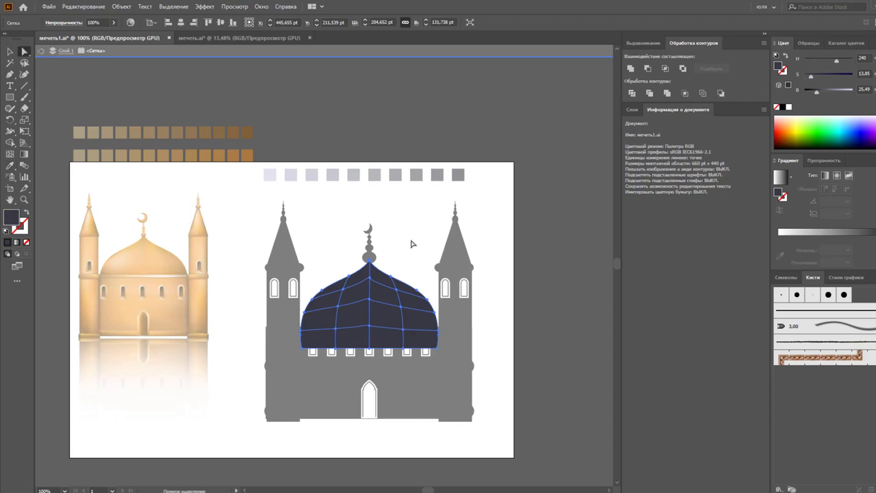
click(412, 239)
click(363, 345)
key(i)
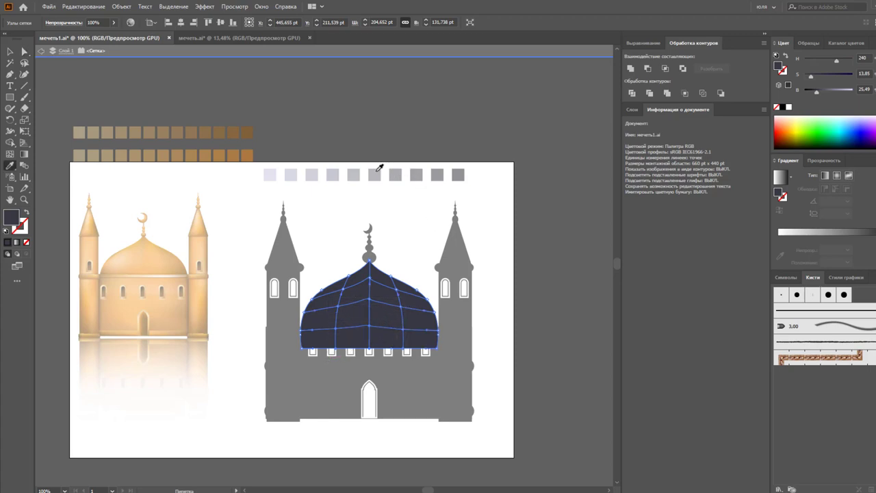
click(355, 174)
click(375, 173)
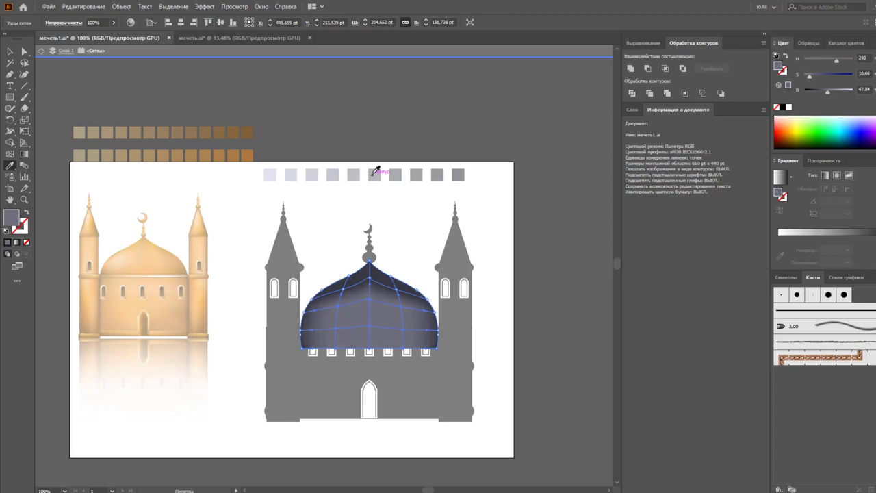
click(396, 173)
Recolour the mesh point near the dome's tip with grey swatches
key(a)
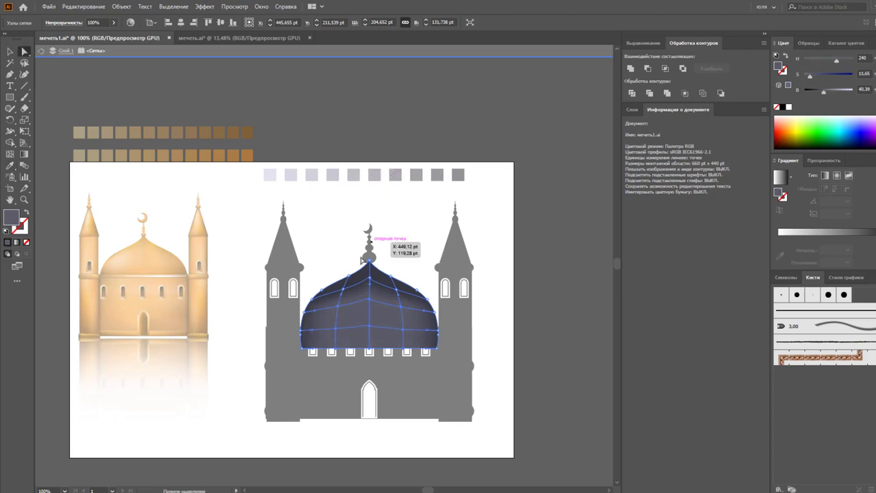
click(369, 301)
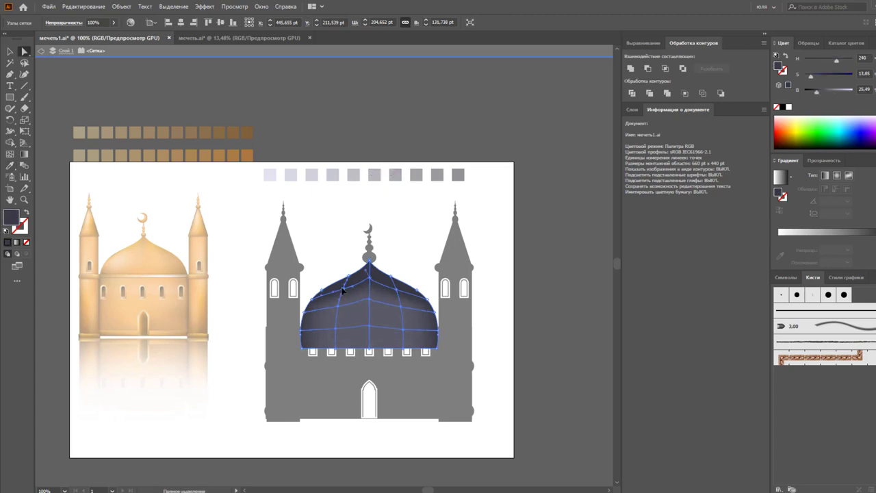
key(i)
click(353, 174)
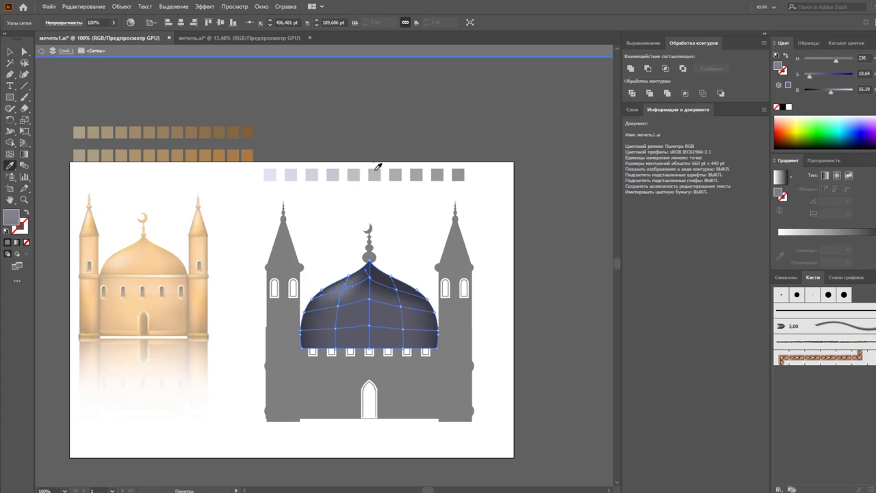
click(375, 173)
click(459, 173)
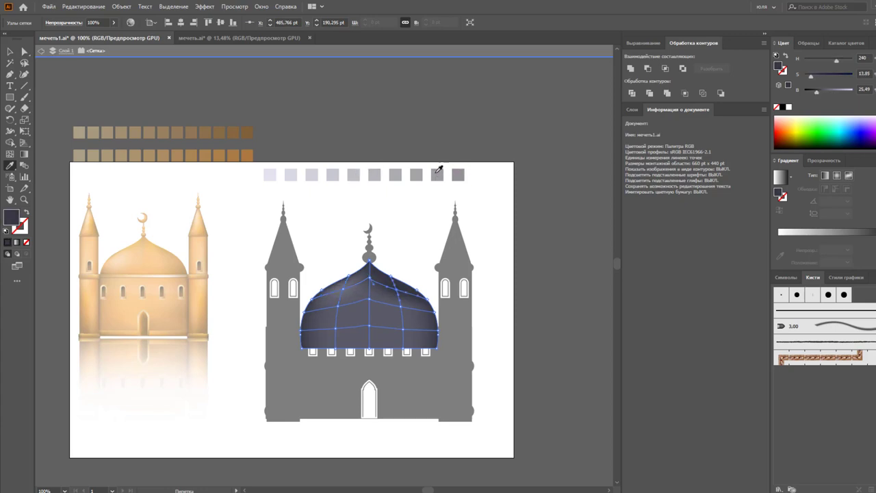
Colour two right-side dome mesh points with darker grey swatches
key(a)
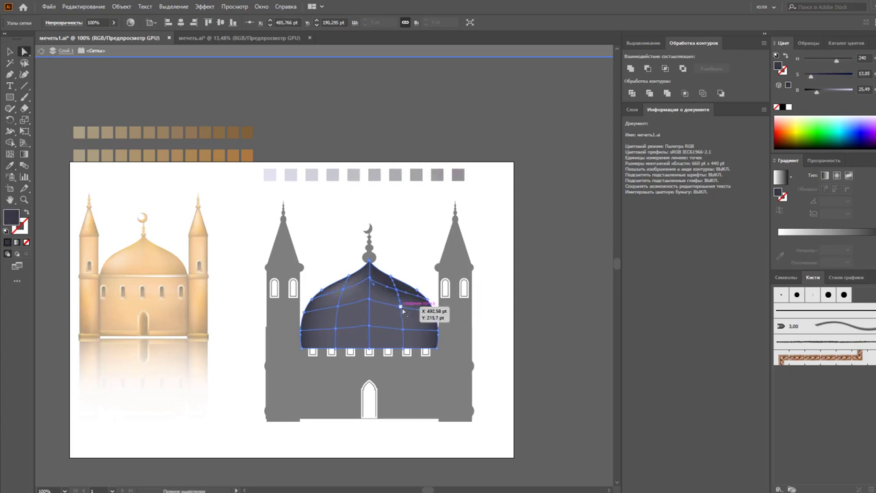
click(402, 305)
key(i)
click(438, 175)
key(a)
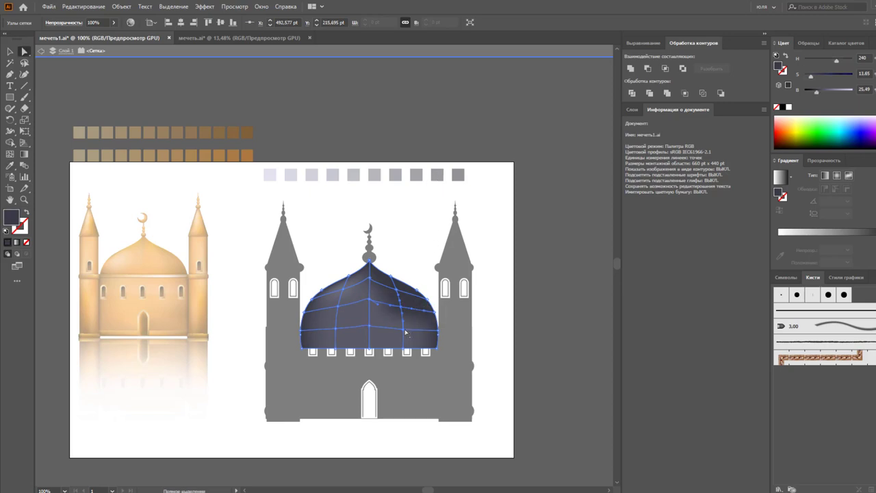
click(437, 331)
key(i)
click(457, 174)
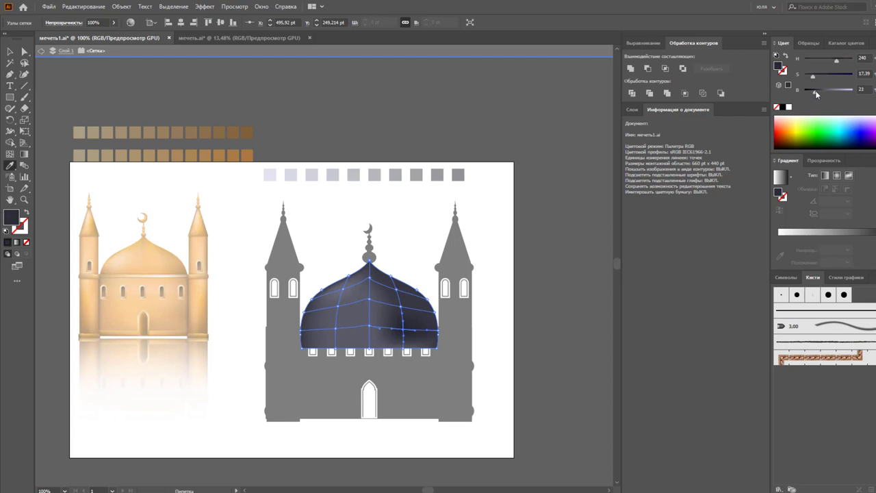
Slightly lighten the right and lower dome points in the Color panel, then preview
drag(816, 94, 819, 95)
key(a)
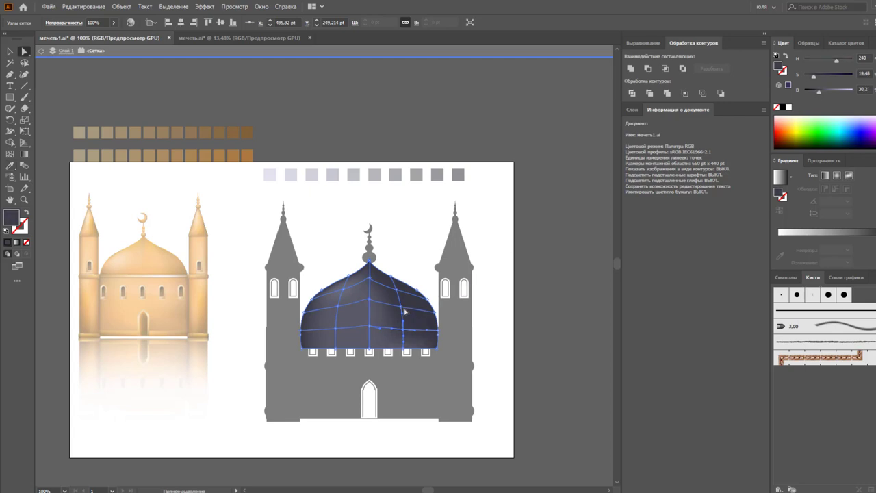
click(404, 311)
drag(817, 95, 819, 95)
click(403, 330)
click(819, 94)
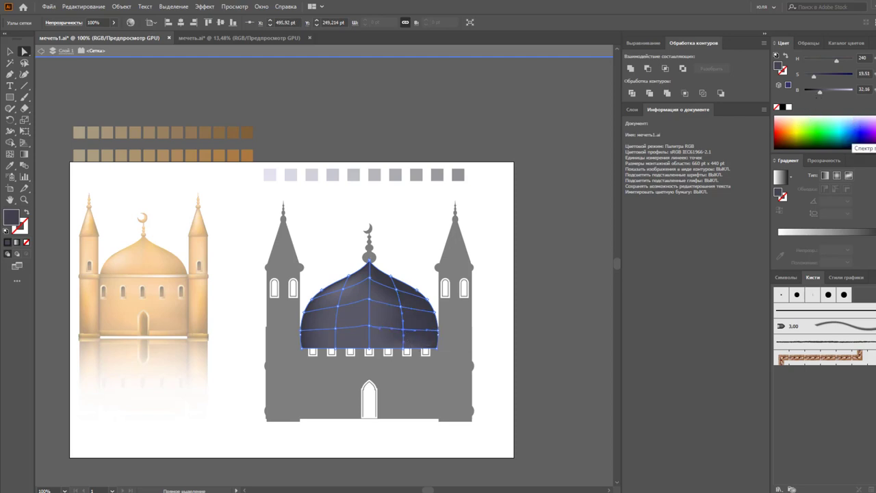
click(504, 300)
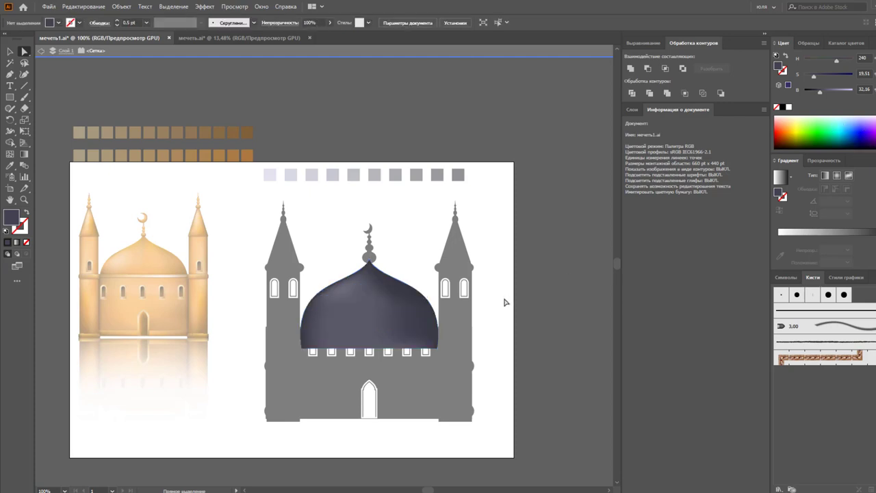
Recolour two more dome nodes with lighter and darker greys, then deselect to review
click(431, 322)
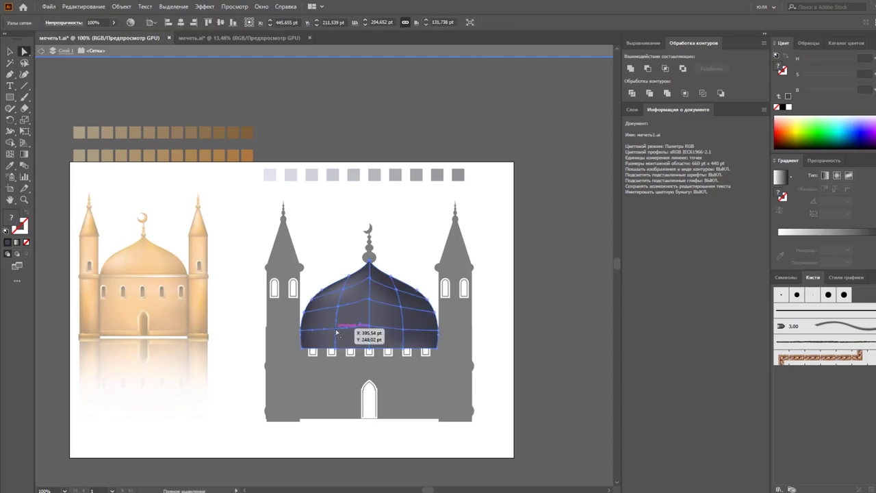
click(361, 324)
key(i)
click(436, 173)
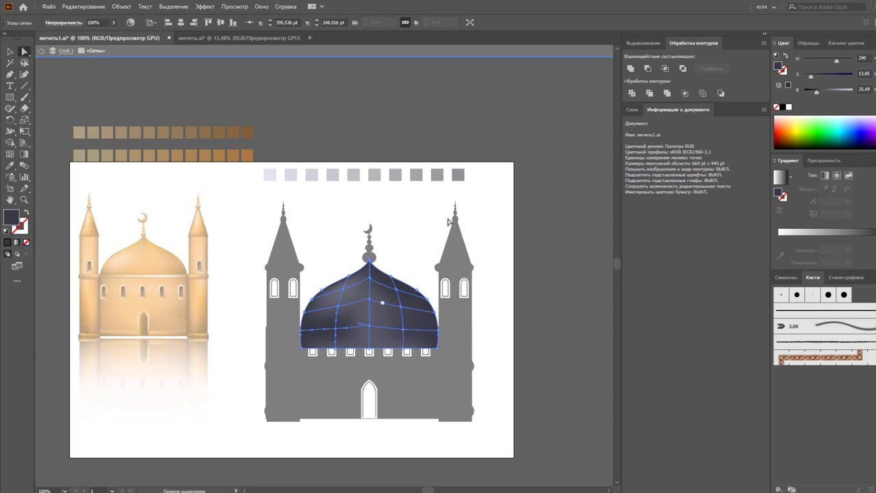
click(417, 176)
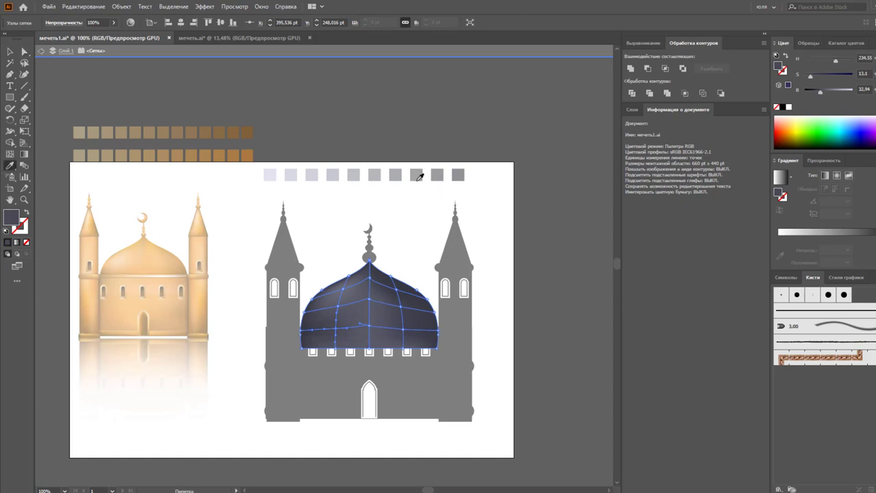
click(380, 327)
key(i)
click(418, 175)
key(a)
click(419, 223)
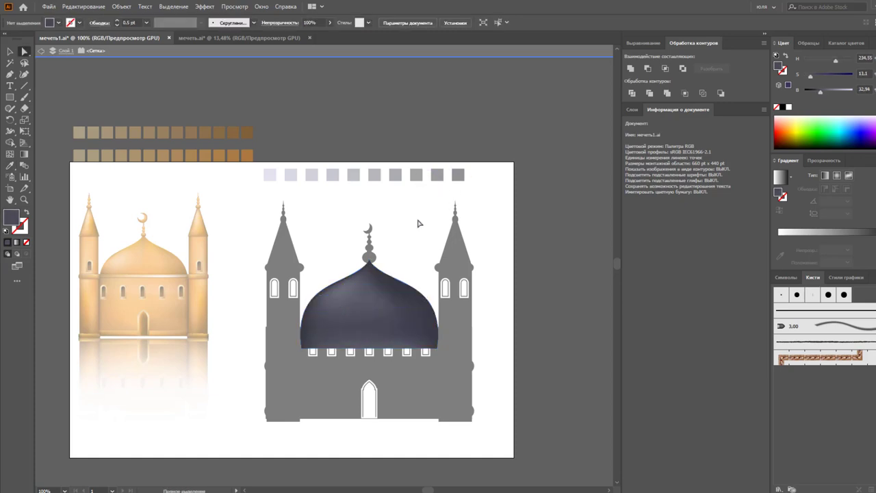
Exit isolation and darken two dome nodes with the darkest swatch
double_click(419, 223)
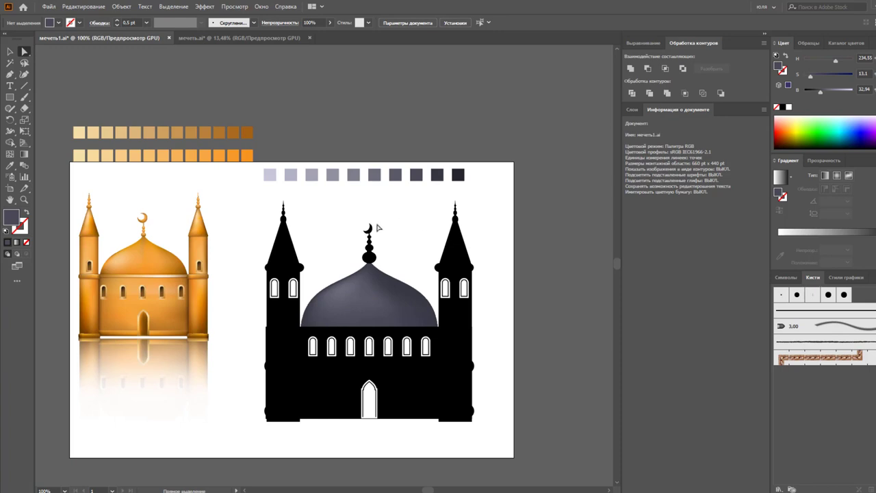
click(421, 297)
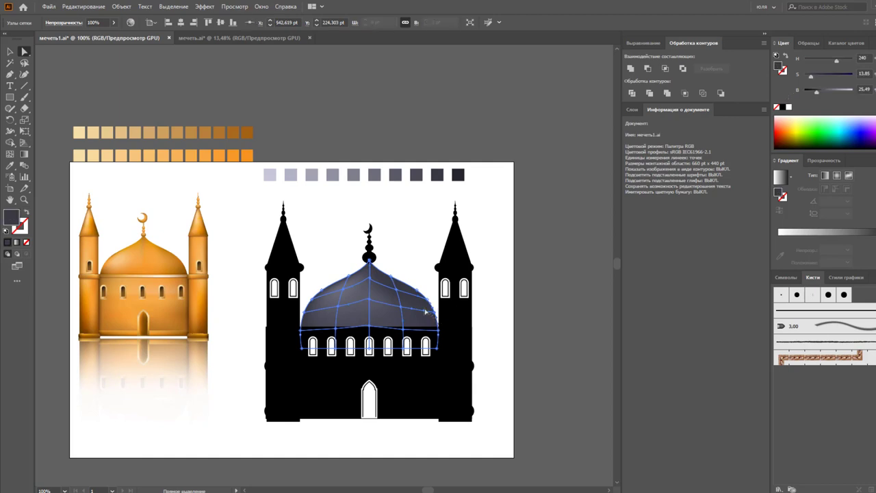
key(i)
click(458, 175)
key(a)
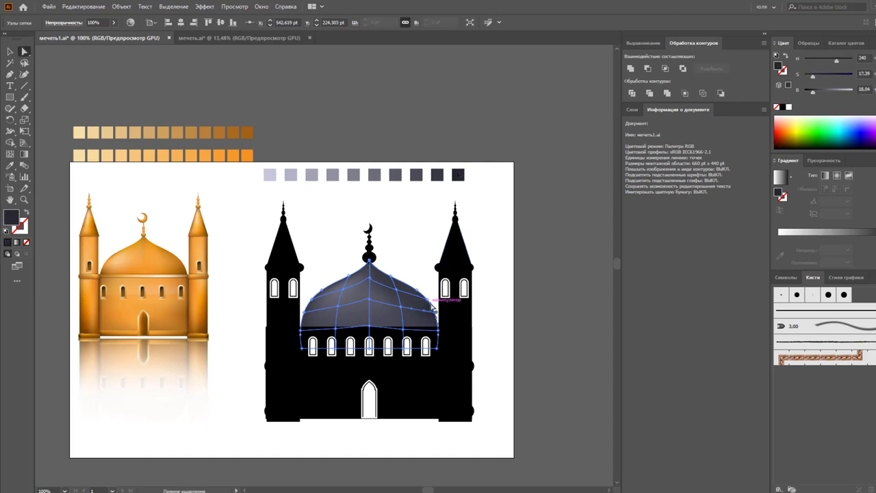
click(426, 299)
key(i)
click(458, 174)
key(a)
Darken another dome node with the dark swatch and review the shading
click(385, 281)
key(i)
click(458, 174)
key(a)
click(421, 231)
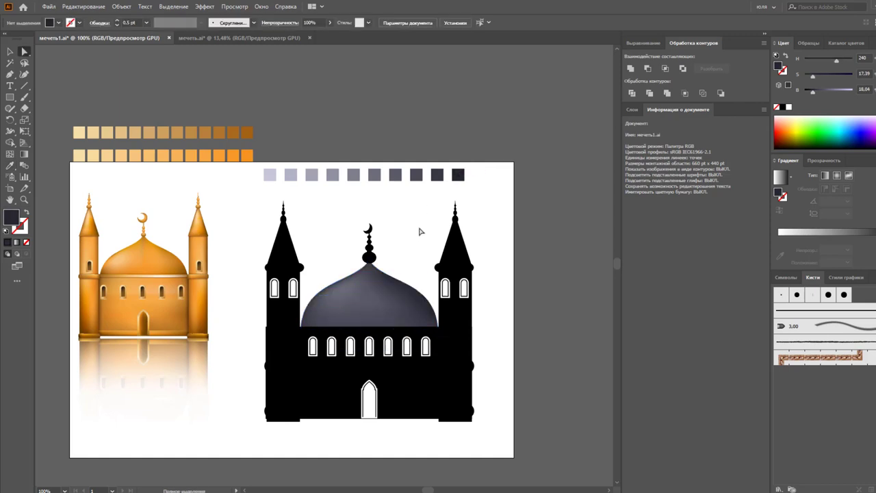
click(395, 264)
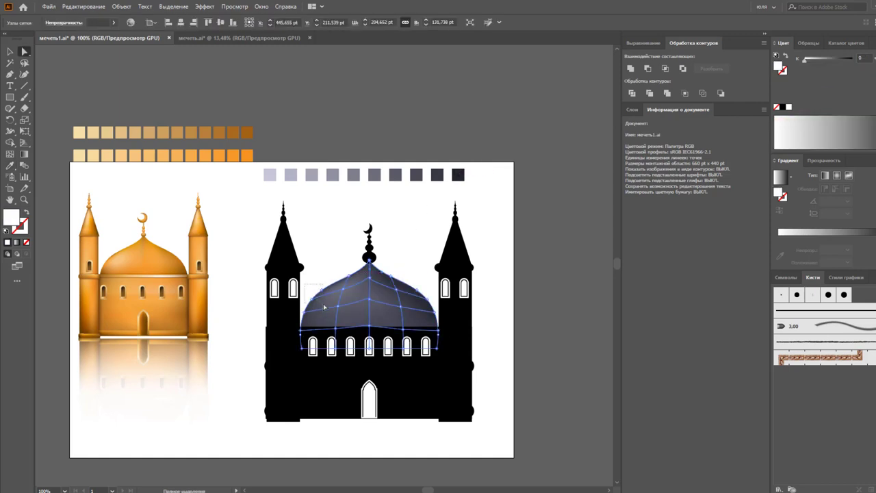
click(324, 307)
click(315, 233)
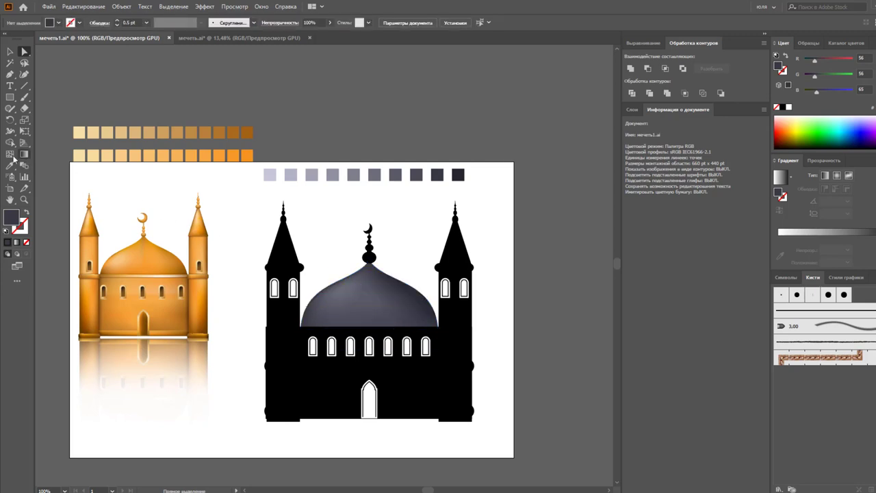
Add a mesh point on the dome's upper left and give it a lighter purple-grey
key(u)
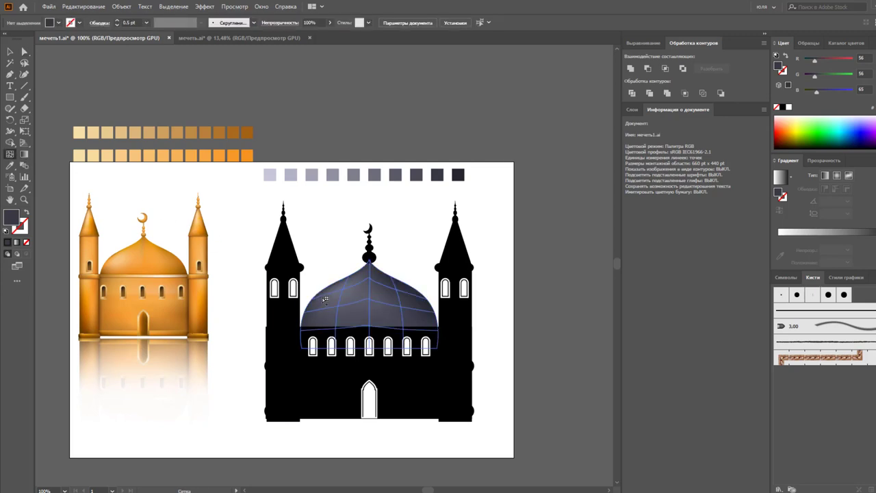
click(327, 299)
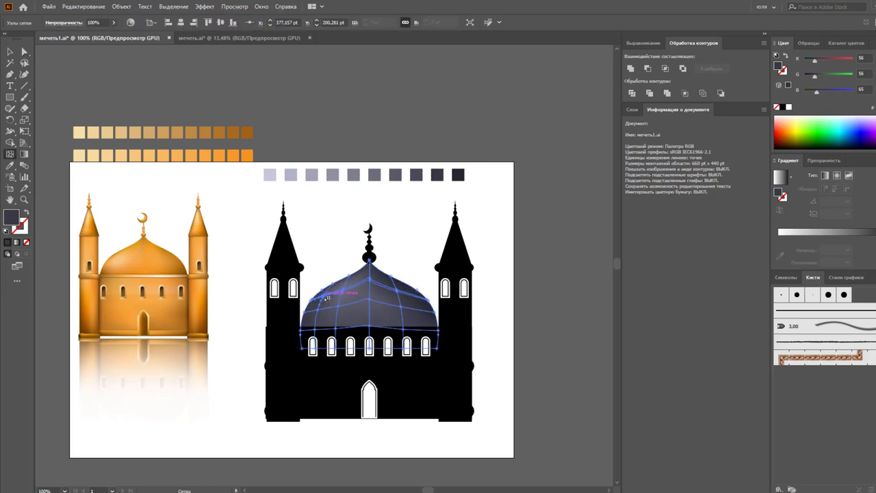
drag(327, 299, 328, 297)
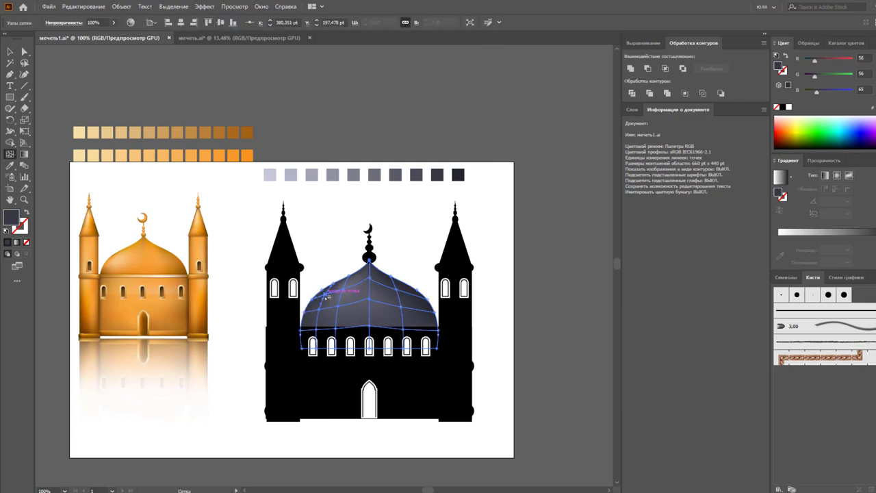
key(a)
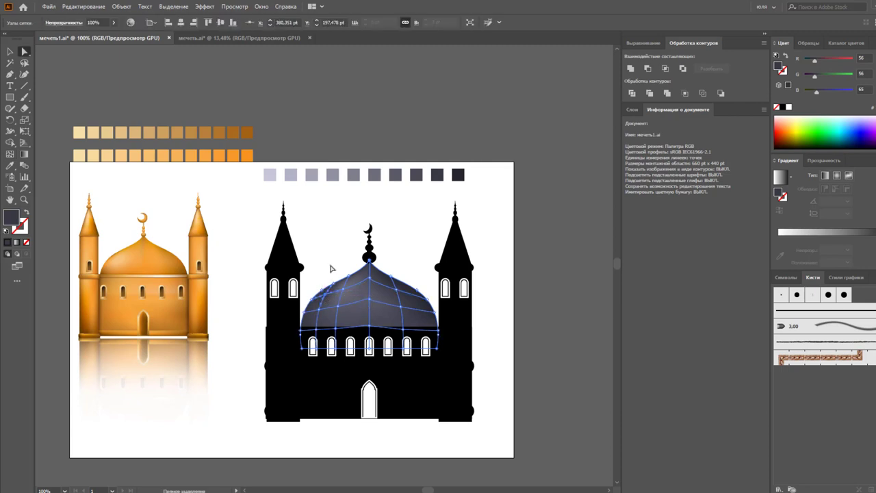
key(i)
click(376, 176)
key(a)
click(316, 274)
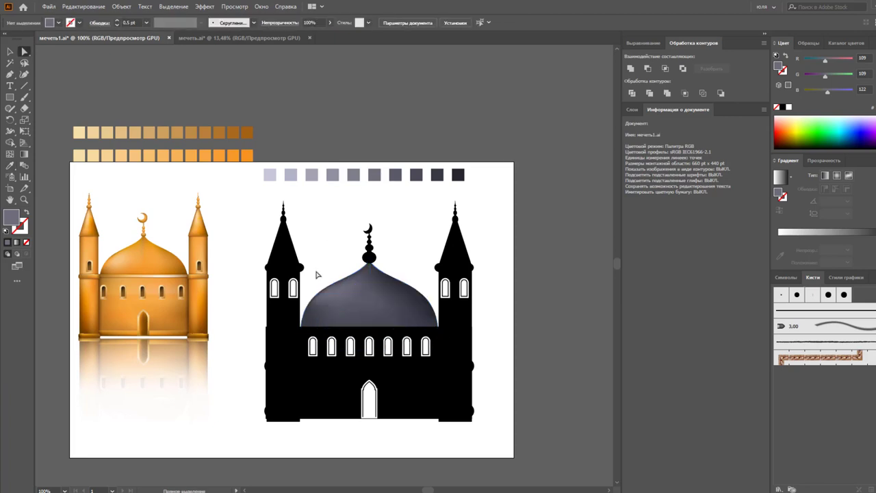
Apply dark grey and darkest swatch tones to dome nodes, checking the shading between
click(316, 307)
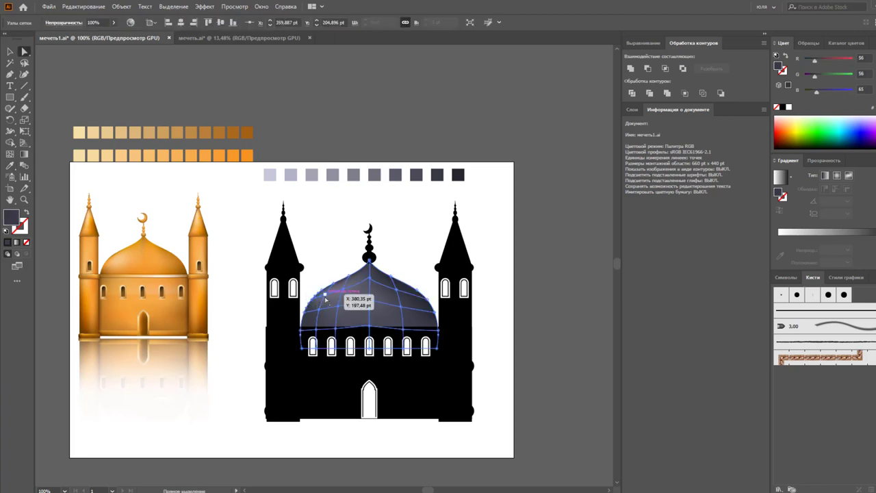
key(i)
click(416, 174)
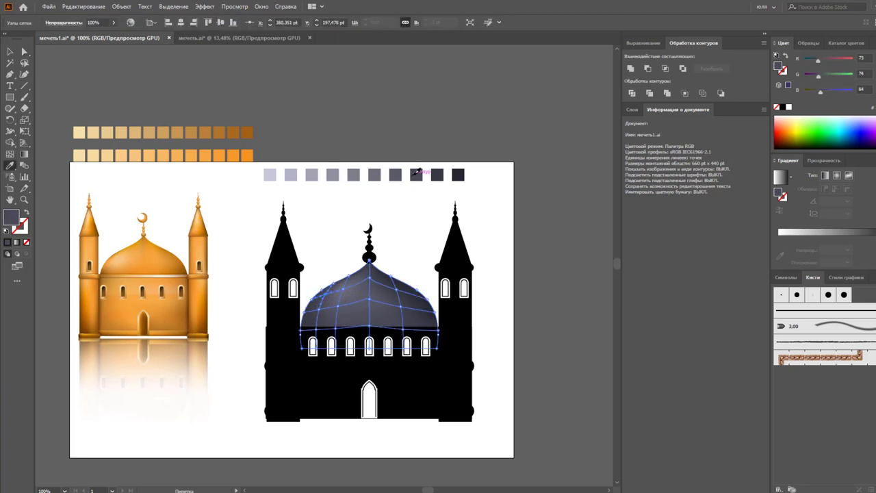
key(a)
click(348, 233)
click(358, 294)
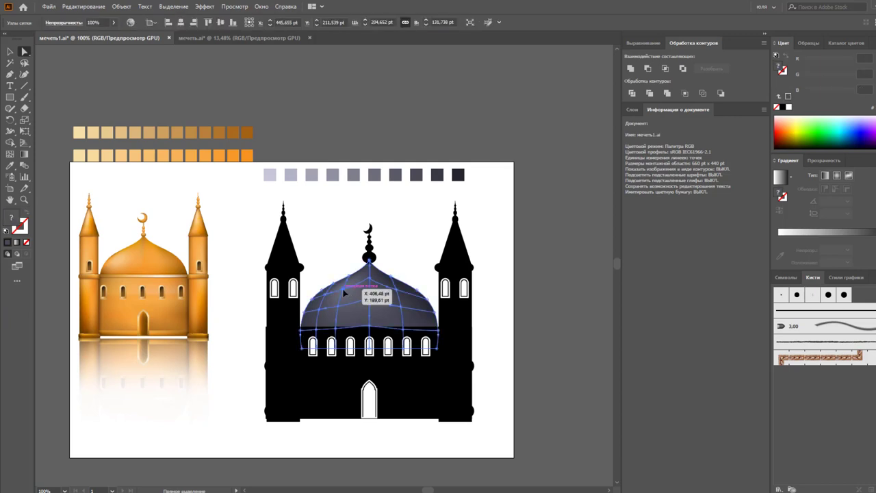
key(i)
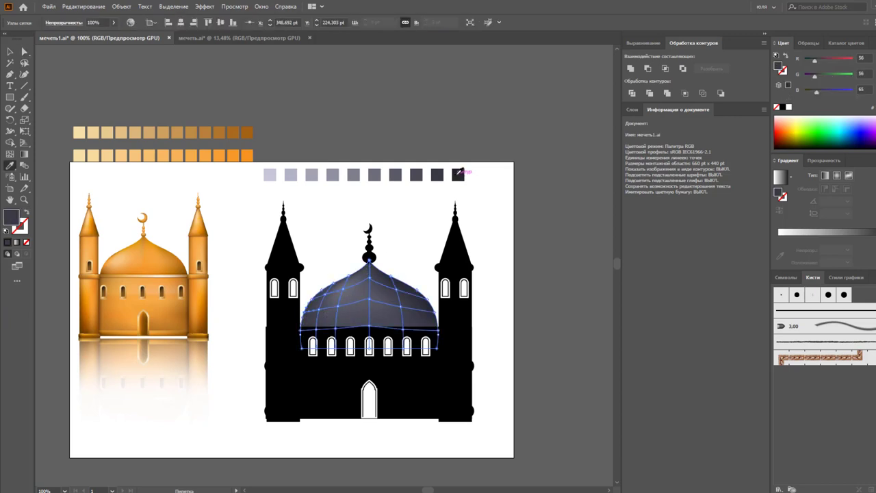
click(457, 174)
key(a)
click(348, 230)
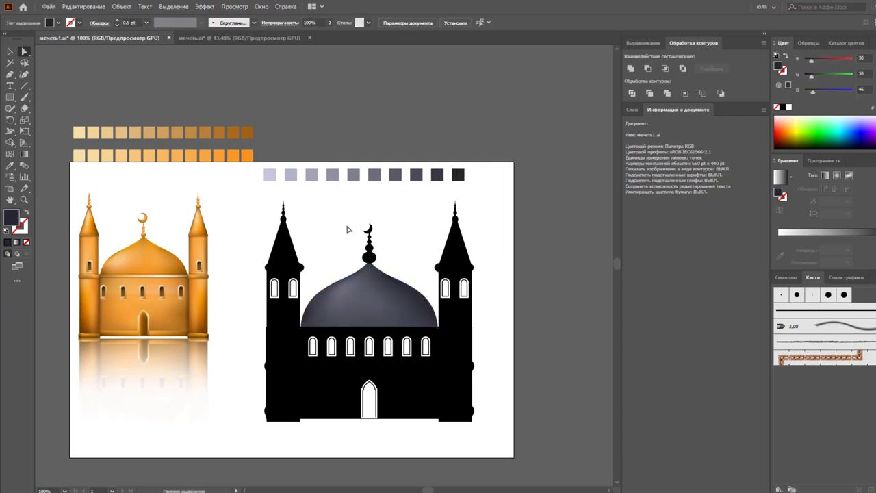
Switch the Color panel to HSB with a dome mesh point selected
click(369, 285)
click(370, 281)
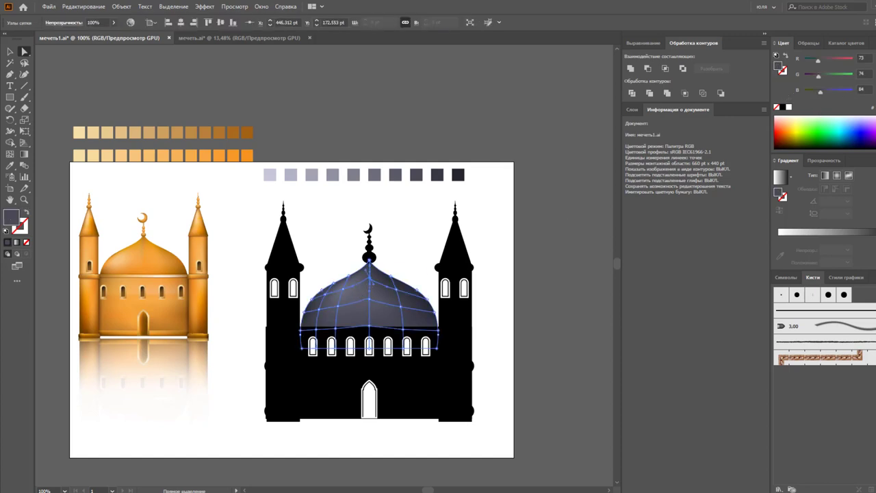
click(871, 42)
click(765, 83)
click(578, 253)
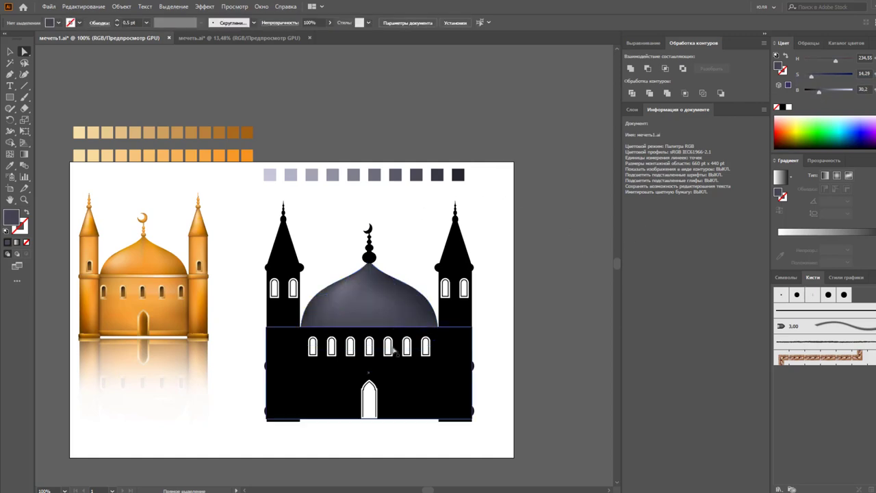
Move a dome mesh point to reshape the shading
click(356, 305)
click(345, 295)
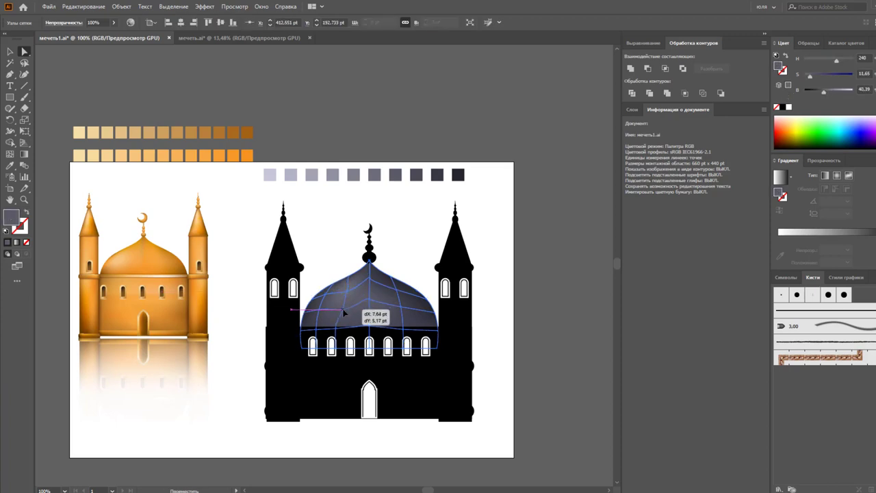
drag(338, 310, 356, 301)
click(526, 310)
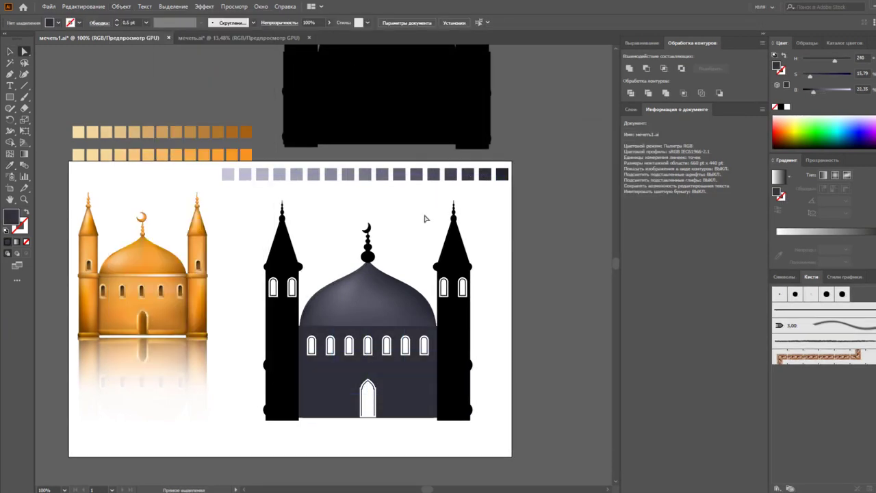
Isolate the body mesh, colour its nodes with dark grey swatches, and exit isolation
right_click(418, 376)
click(452, 406)
key(i)
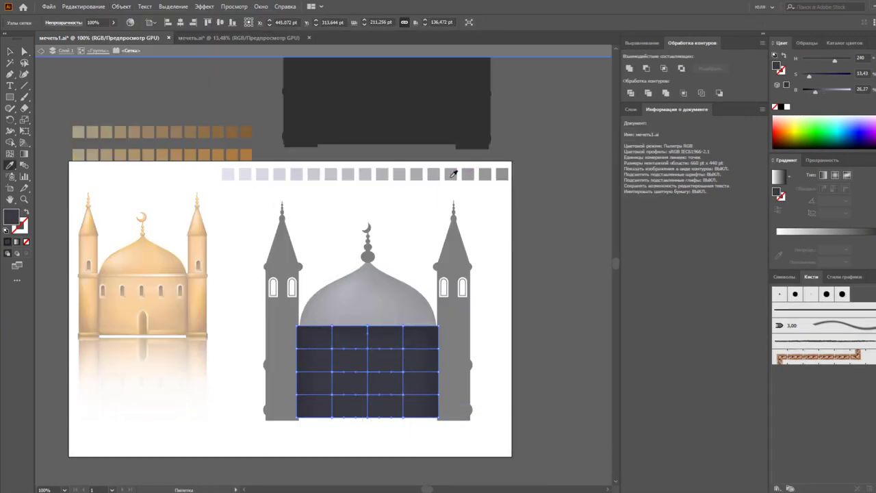
click(450, 172)
click(399, 171)
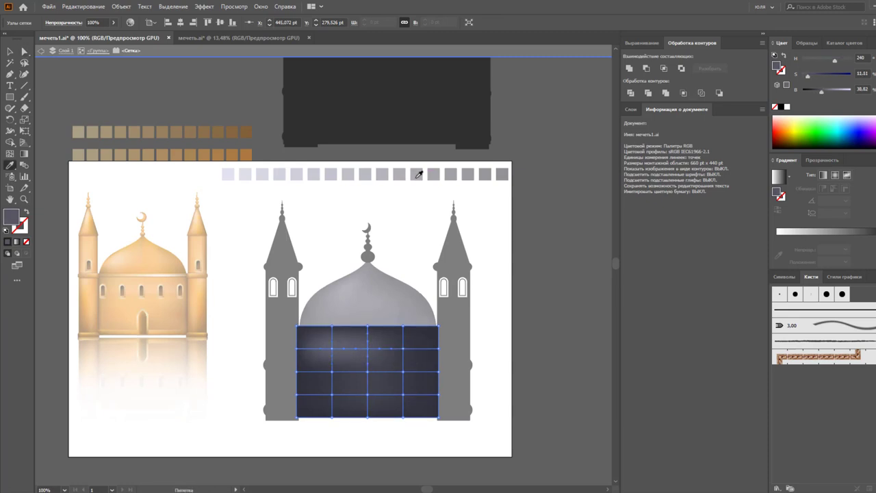
click(431, 172)
key(v)
double_click(500, 239)
Recheck the body mesh in isolation, exit, and select the right minaret
click(405, 405)
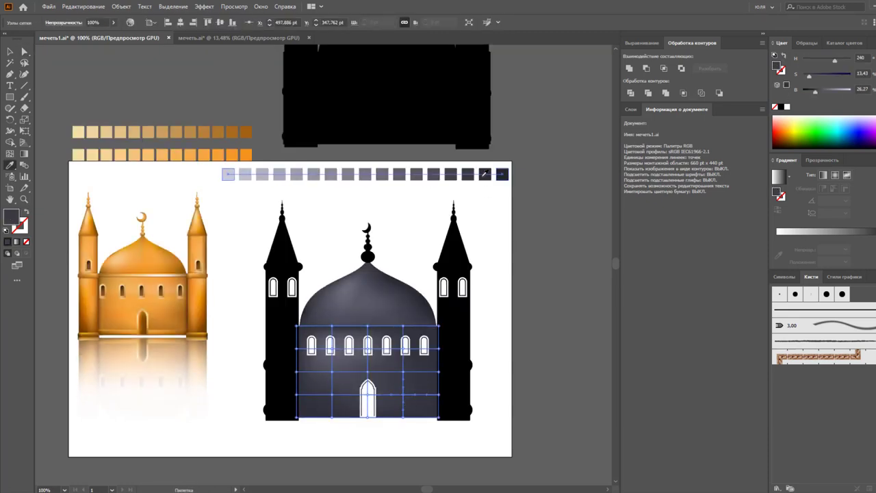
click(368, 396)
click(318, 410)
right_click(318, 415)
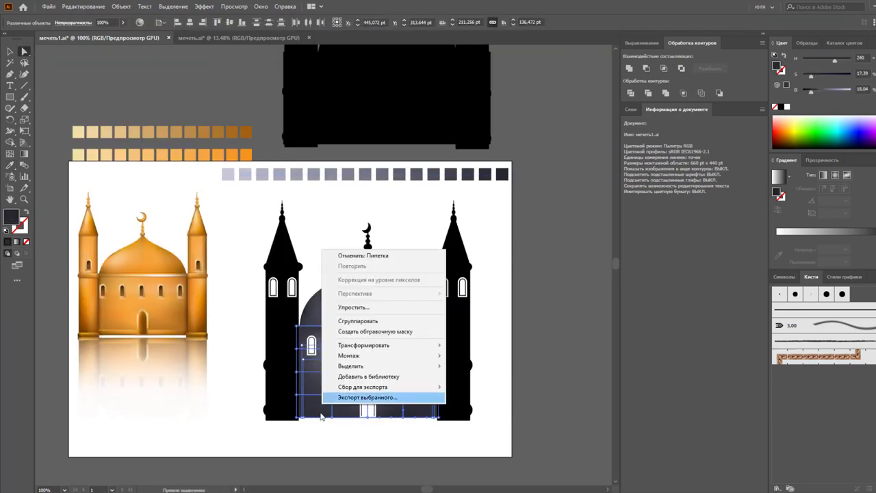
click(356, 411)
click(294, 431)
click(422, 411)
double_click(501, 293)
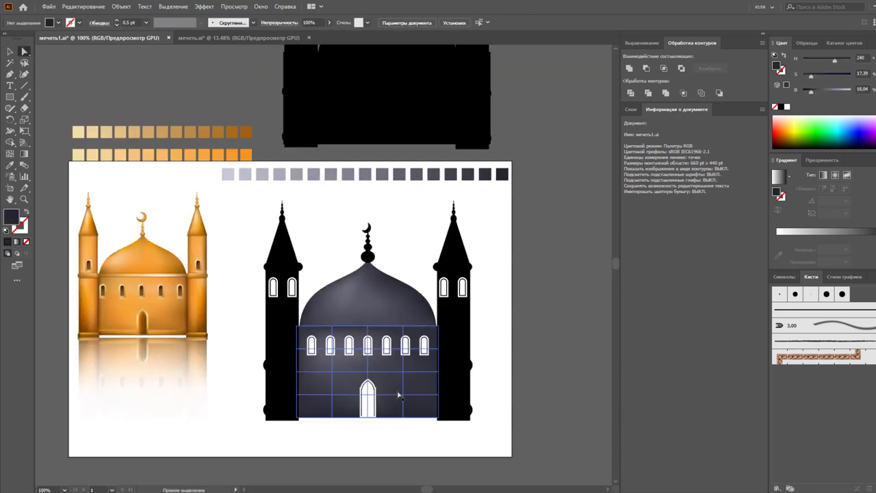
click(457, 349)
right_click(457, 349)
Separate the right tower, make its rectangle a gradient mesh, and move the round ornament beside the spire
click(480, 246)
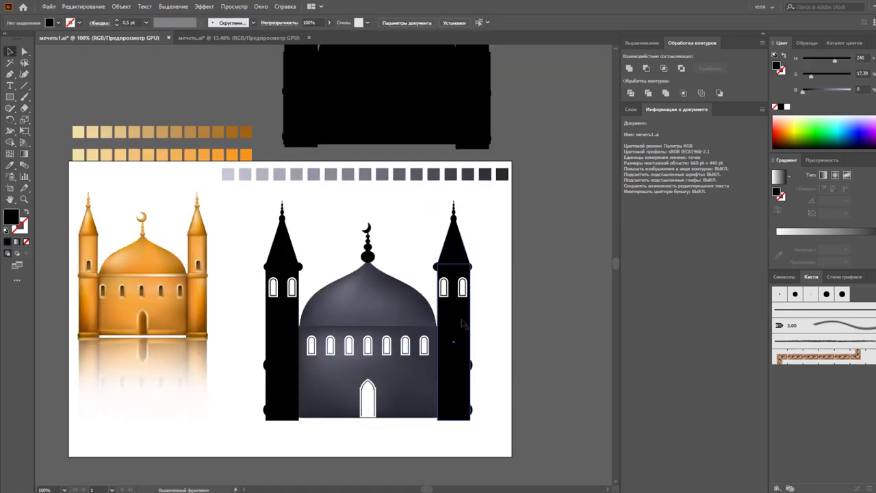
drag(475, 402, 493, 357)
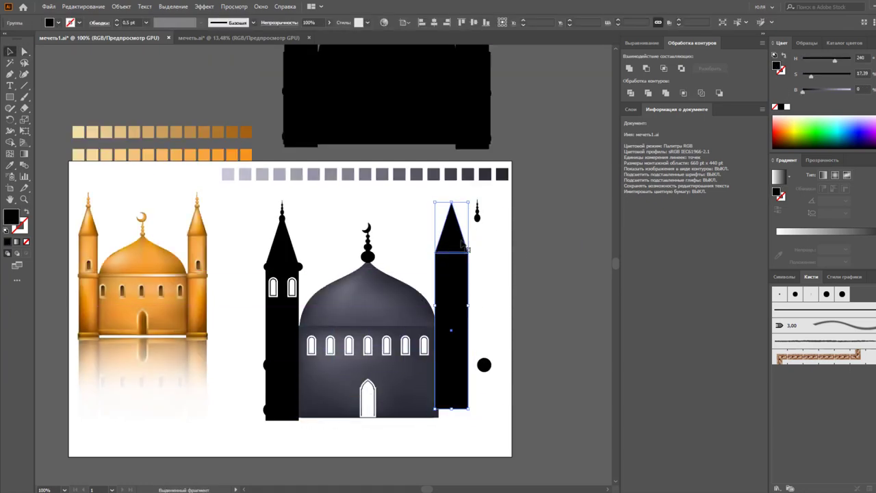
click(455, 297)
click(121, 6)
click(158, 322)
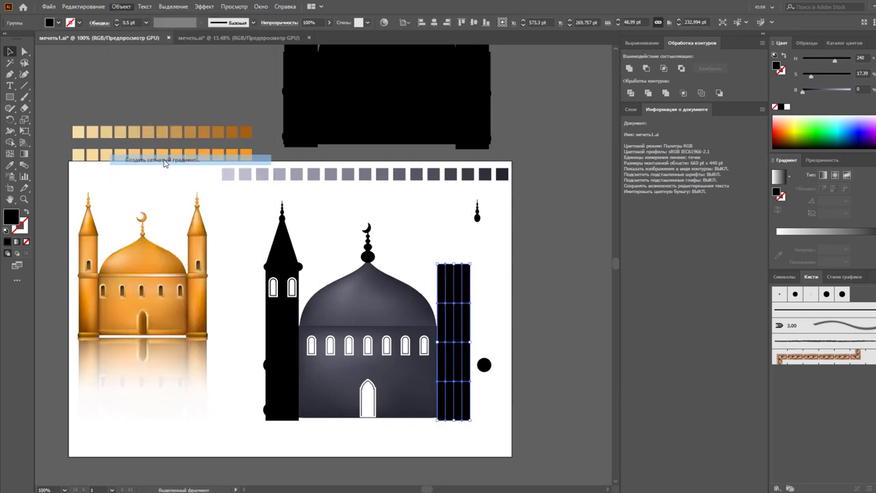
key(i)
click(457, 173)
drag(484, 364, 495, 218)
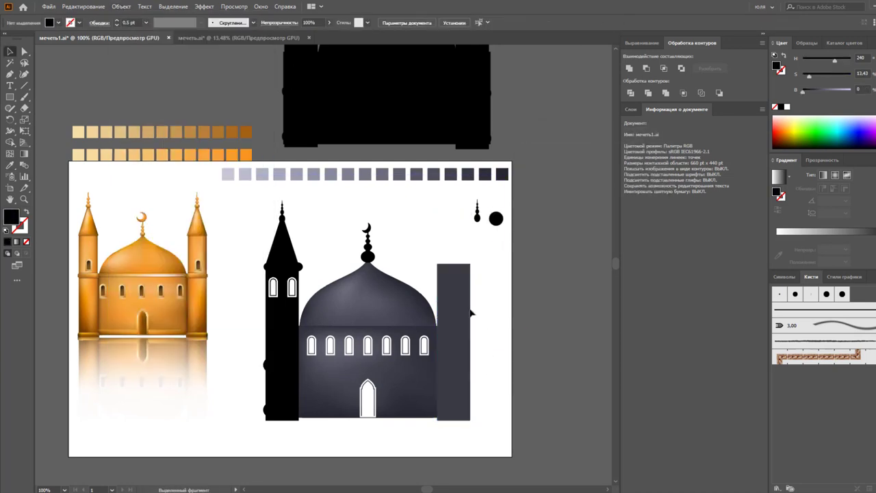
drag(457, 307, 471, 308)
Lighten the tower's middle and upper mesh points with lighter grey swatches
key(a)
drag(461, 427, 481, 260)
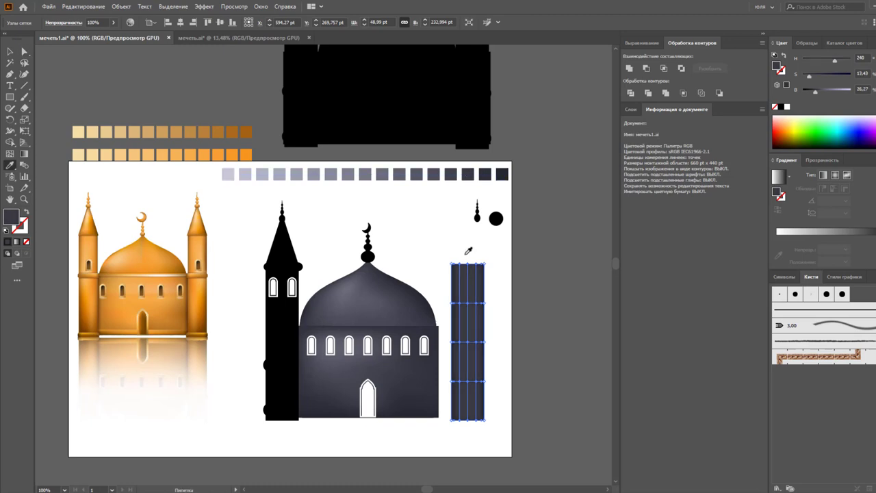
key(i)
click(450, 172)
key(a)
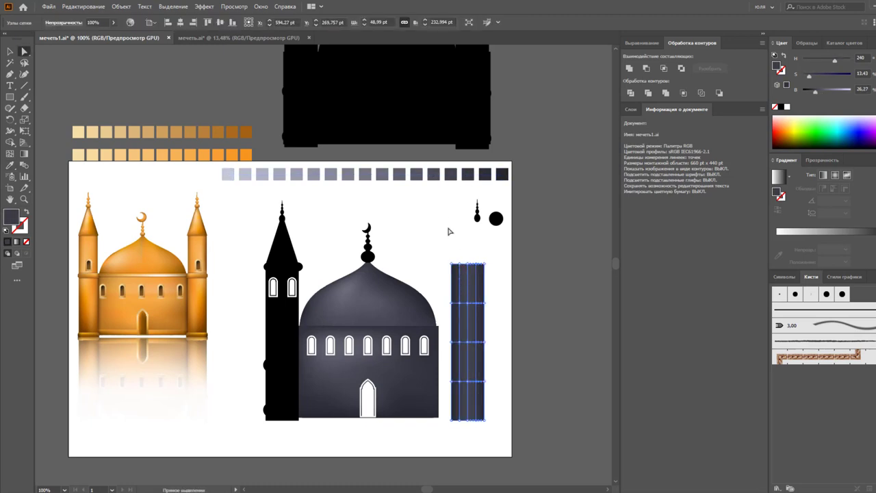
click(468, 303)
key(i)
click(416, 174)
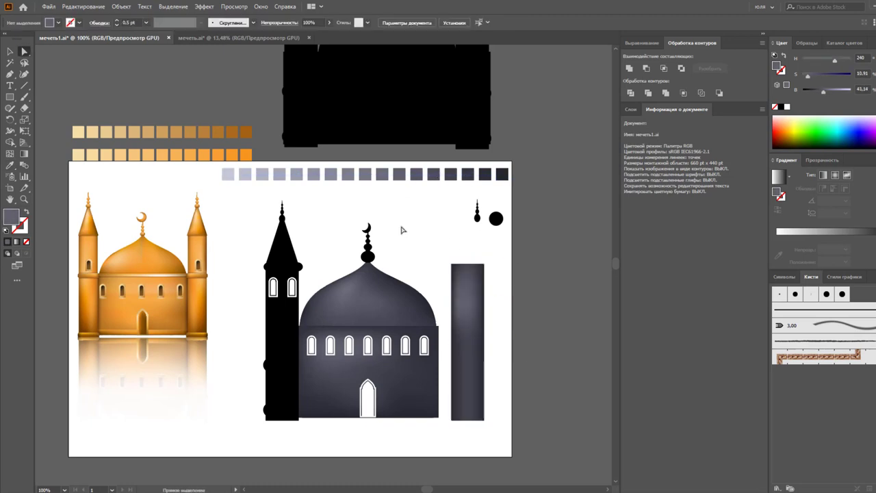
Colour the tower's lower mesh points with a grey-blue swatch
key(a)
click(468, 342)
key(i)
click(419, 174)
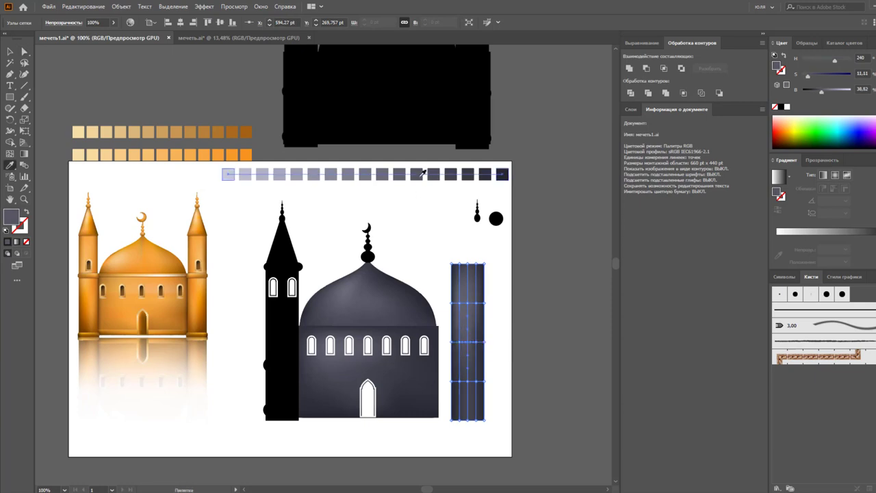
key(a)
click(469, 302)
key(i)
key(v)
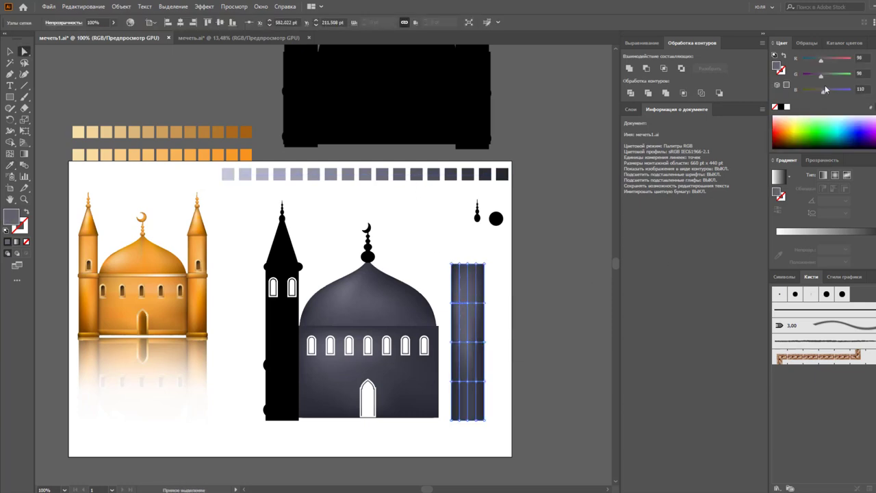
Darken the tower's base mesh points with the darkest blue-grey swatches
key(ctrl+shift+a)
key(a)
click(477, 410)
key(i)
click(486, 174)
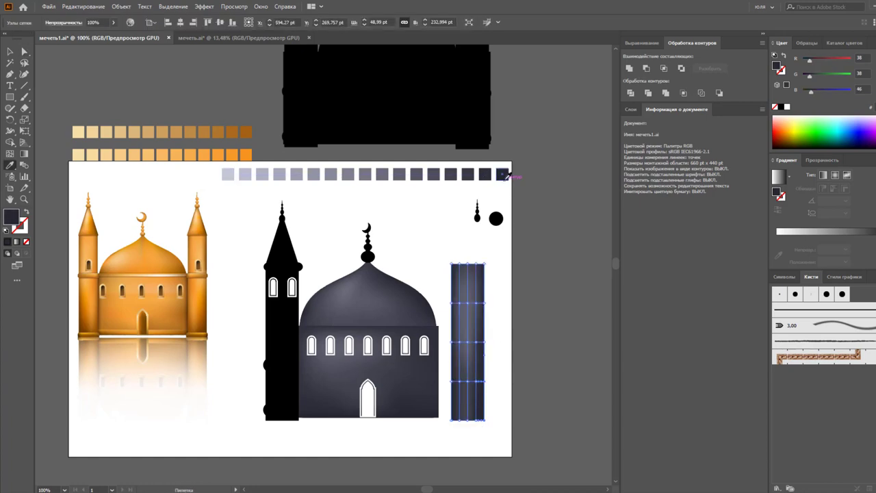
click(502, 173)
key(v)
key(ctrl+shift+a)
Move the tower mesh against the mosque's right wall and select the short mesh copy
click(462, 411)
click(491, 348)
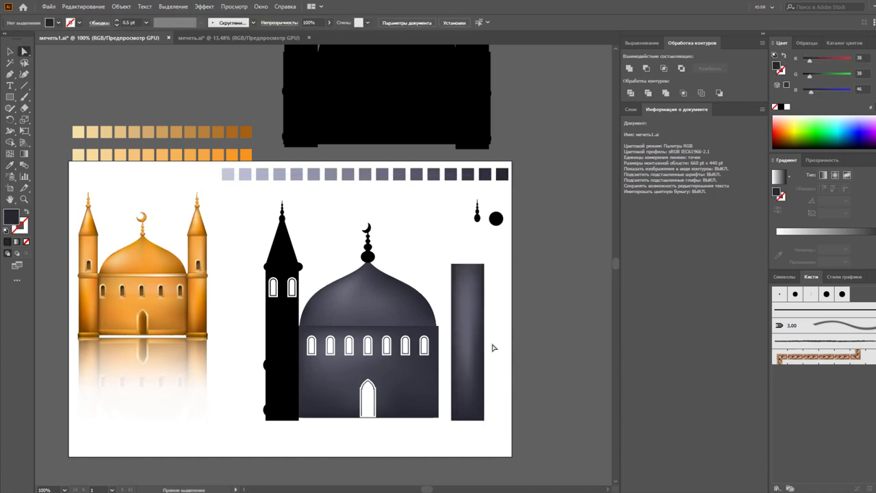
shift+click(821, 130)
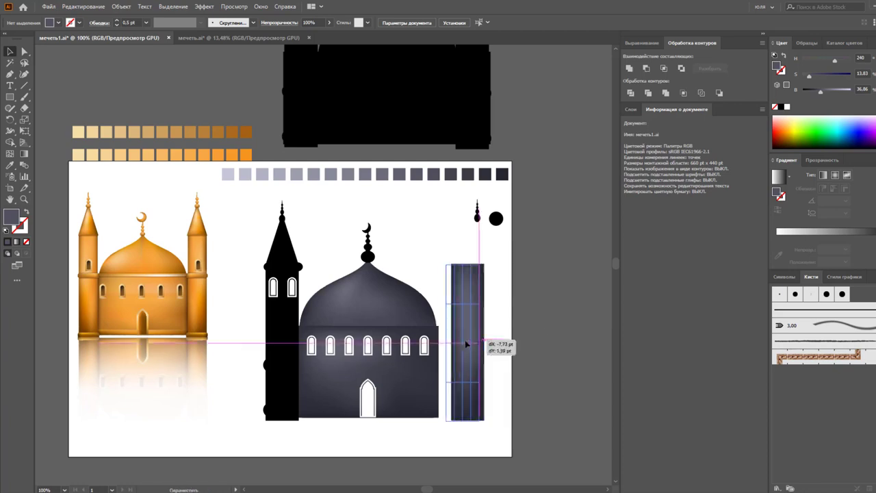
mouse_move(466, 344)
mouse_down()
mouse_move(452, 343)
mouse_move(525, 262)
mouse_up()
click(451, 342)
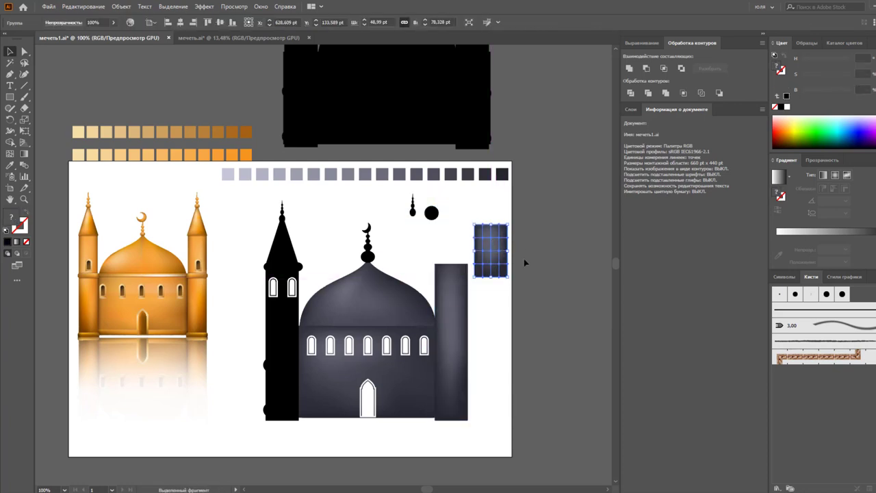
Warp the short copy into a cone with an Arc warp, Bend -22% and Vertical 83%
click(204, 6)
click(363, 55)
drag(696, 138, 662, 138)
drag(672, 179, 710, 179)
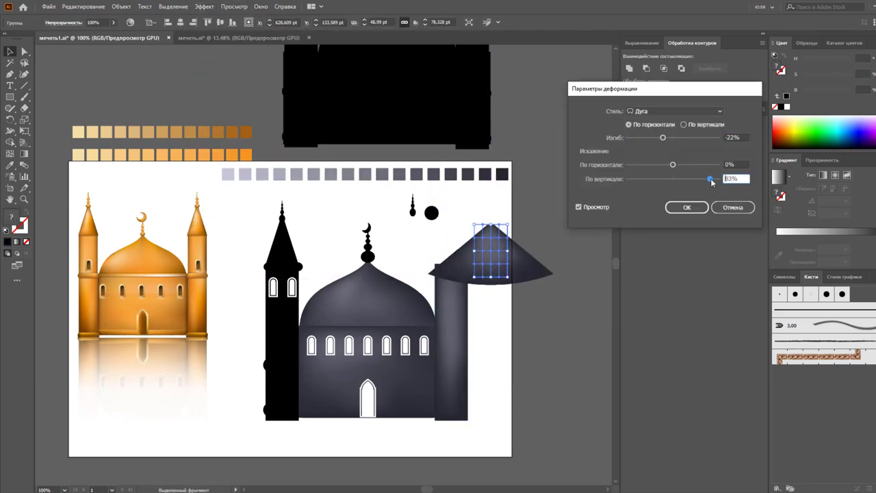
click(678, 137)
Place the cone on the tower top and move the finial and ball over the right tower
click(686, 206)
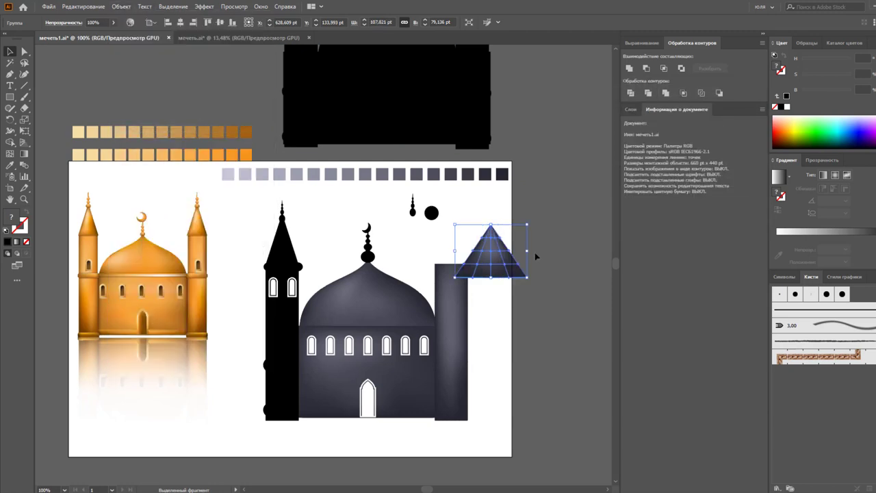
drag(478, 262, 457, 251)
click(488, 252)
drag(452, 217, 482, 217)
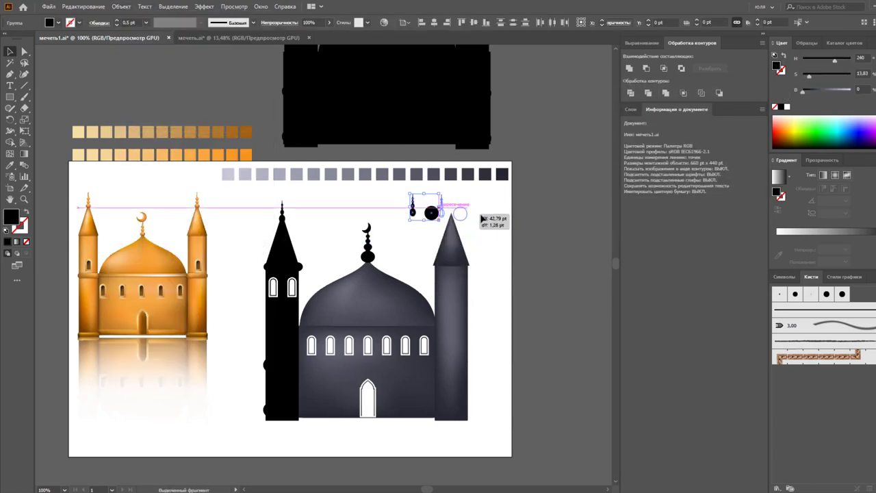
Give the ball a gradient mesh and place copies along the tower's side and base
click(121, 6)
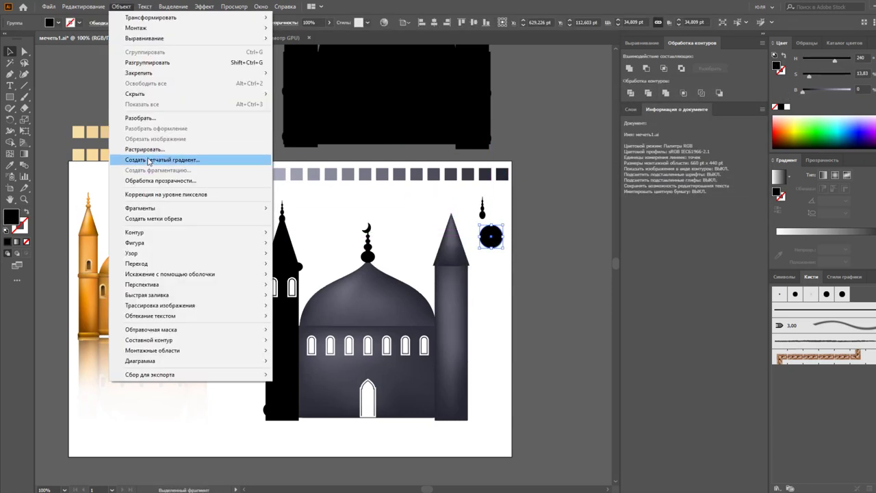
click(172, 161)
click(591, 221)
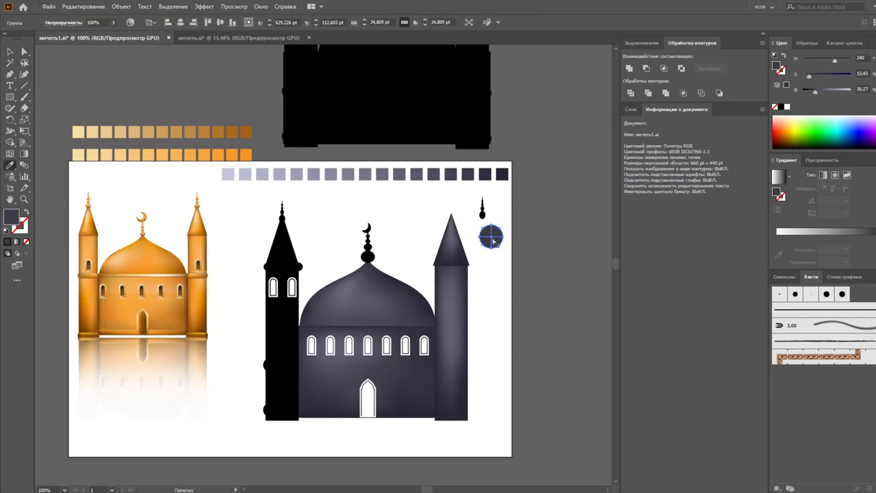
key(v)
drag(492, 241, 474, 289)
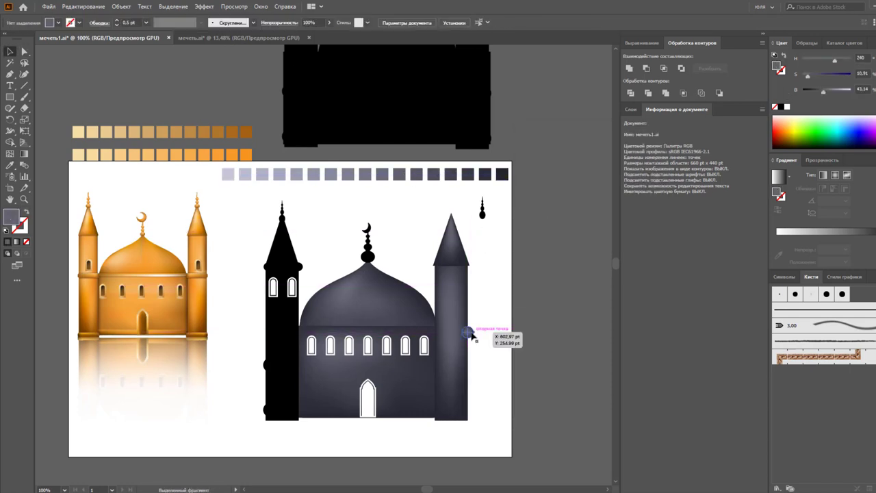
drag(469, 333, 469, 411)
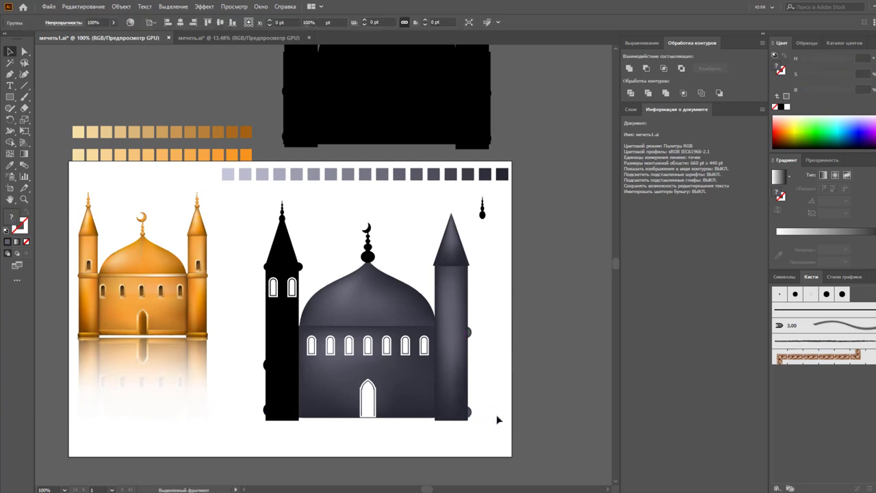
drag(518, 386, 465, 410)
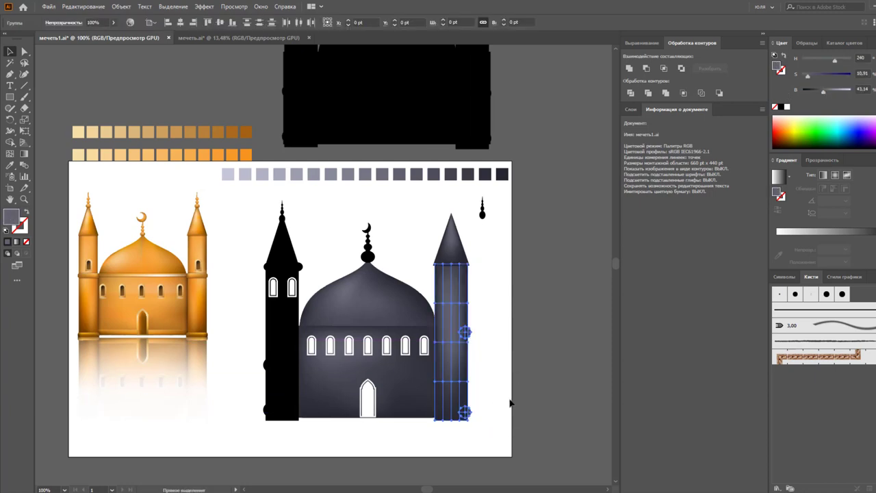
Draw a small band rectangle on the right tower
click(10, 96)
drag(386, 202, 403, 215)
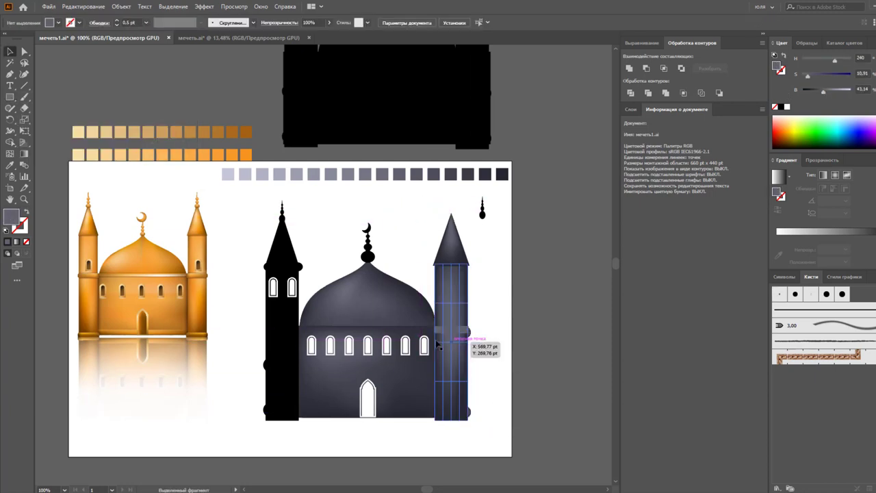
key(ctrl+plus)
key(ctrl+plus)
key(ctrl+plus)
key(ctrl+1)
Convert the band rectangle into a gradient mesh and sample a light grey for it
key(ctrl+plus)
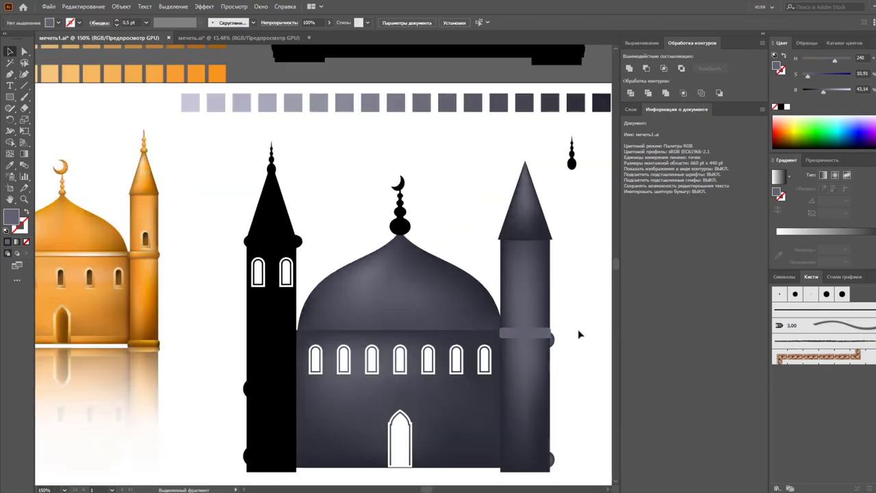
drag(578, 334, 541, 322)
click(507, 328)
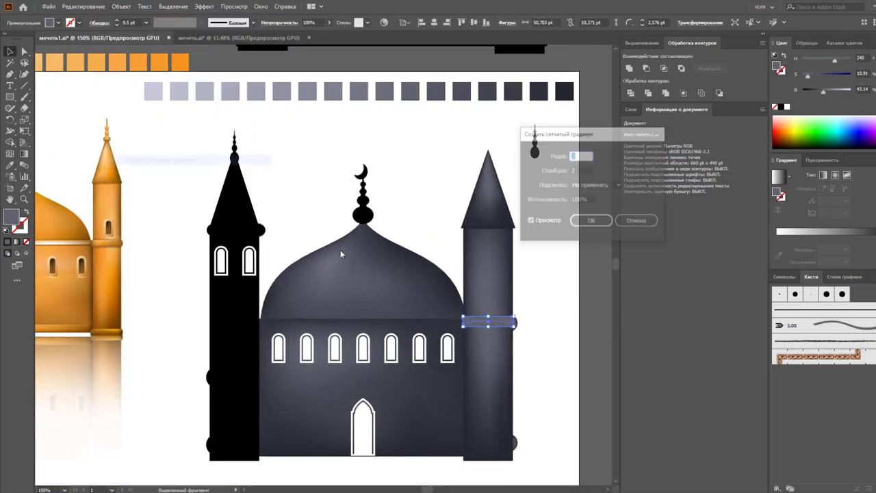
key(Escape)
key(a)
double_click(510, 323)
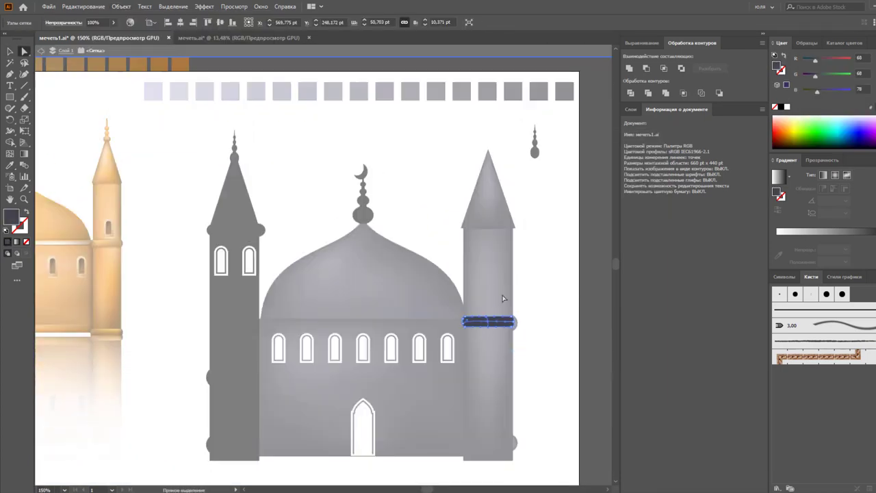
click(438, 95)
Colour the band's mesh points with grey swatches
key(a)
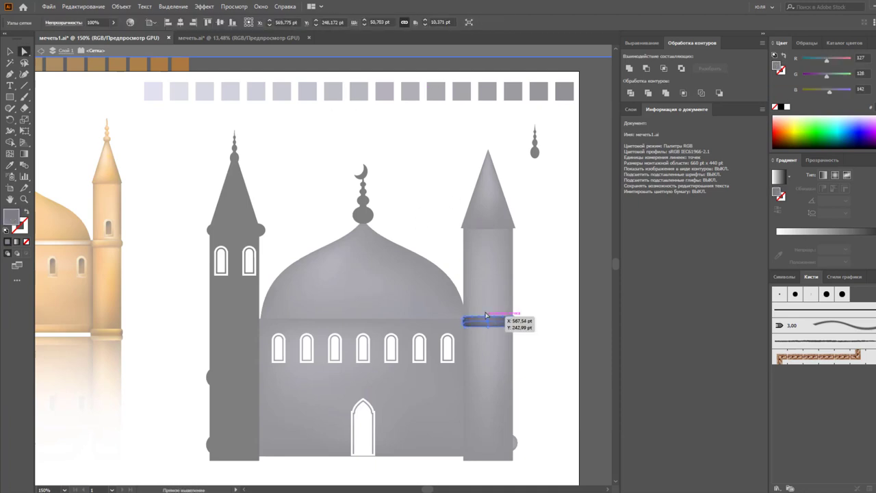
click(394, 163)
key(v)
drag(488, 283, 523, 346)
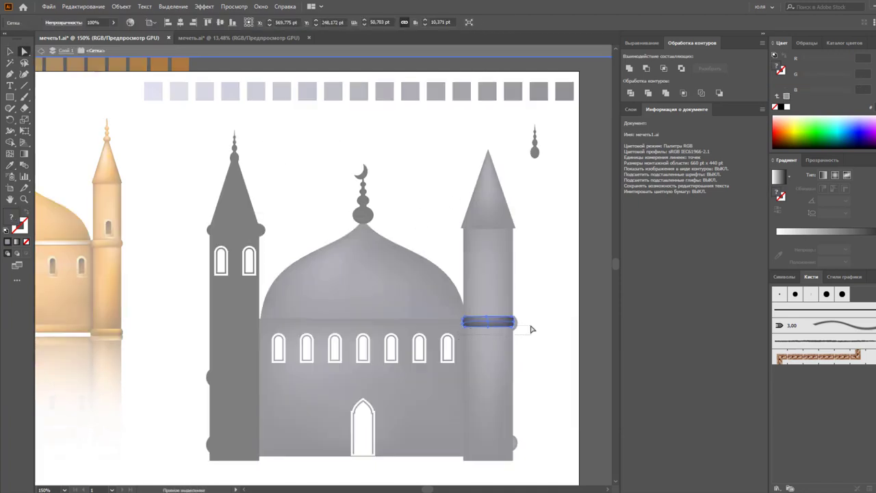
key(a)
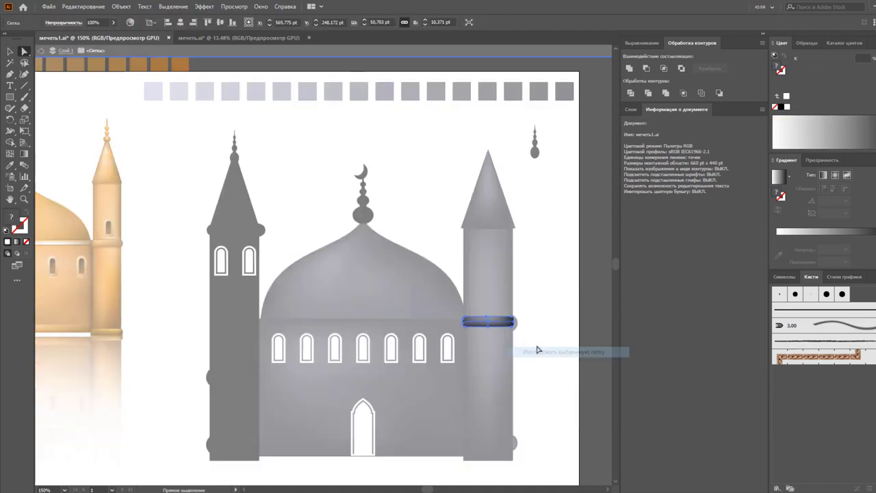
click(540, 94)
key(ctrl+shift+a)
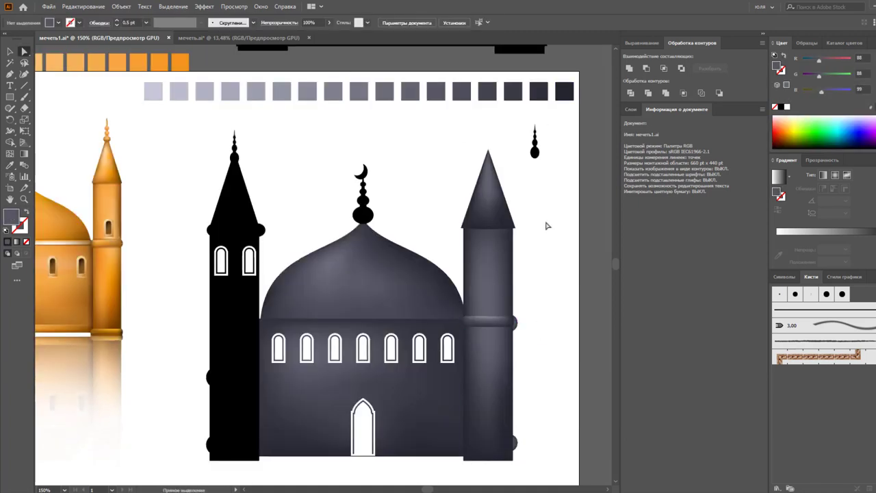
key(v)
Check the new band across the mosque body and the right tower's parts
scroll(502, 292, down, 1)
click(483, 329)
click(561, 342)
scroll(416, 305, down, 1)
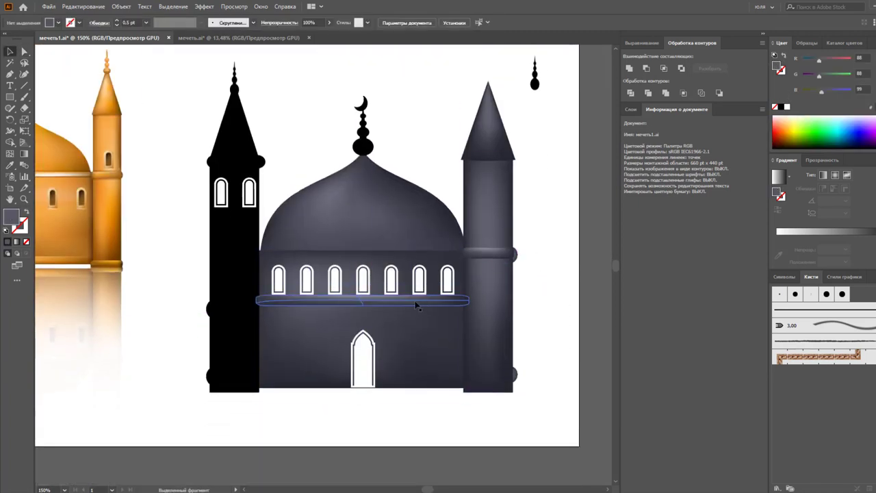
click(362, 252)
key(ctrl+shift+a)
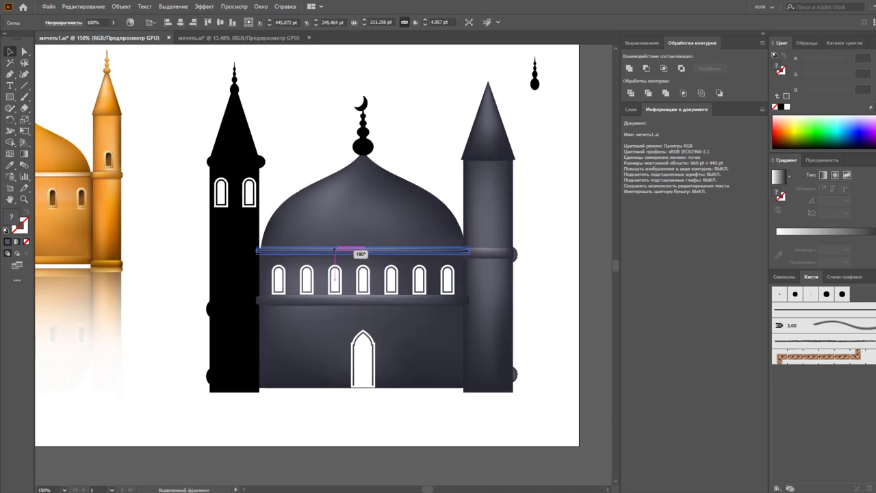
drag(536, 262, 501, 401)
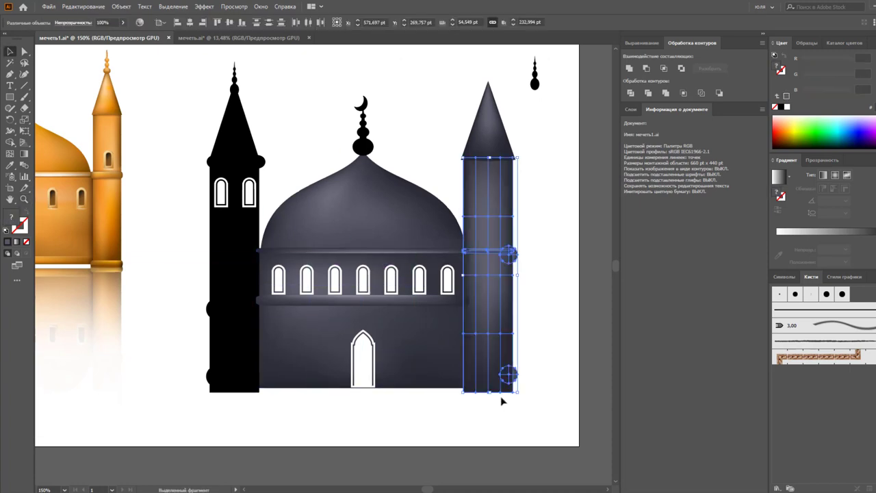
click(538, 195)
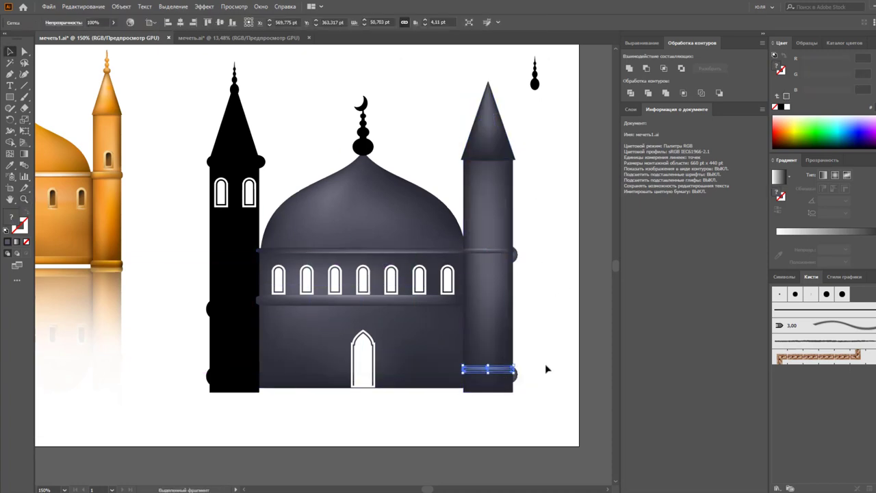
Inspect the band under the tower's cone against the cone roof
key(ctrl+minus)
key(ctrl+plus)
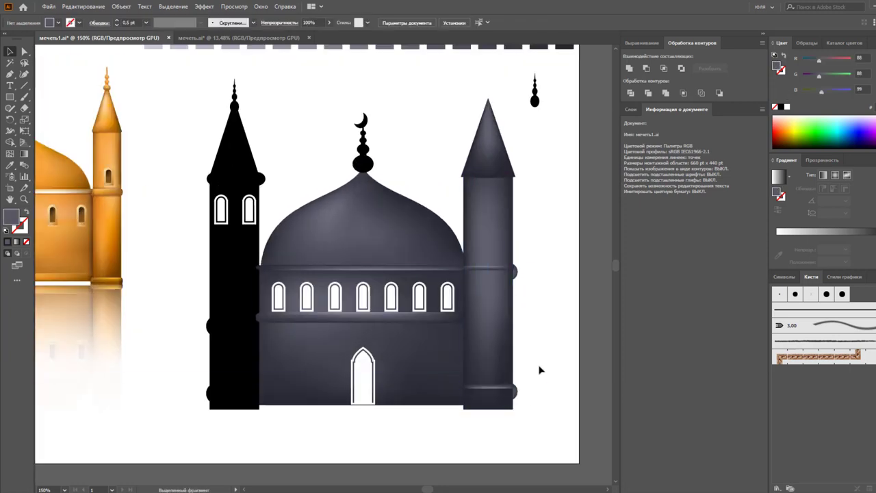
click(510, 180)
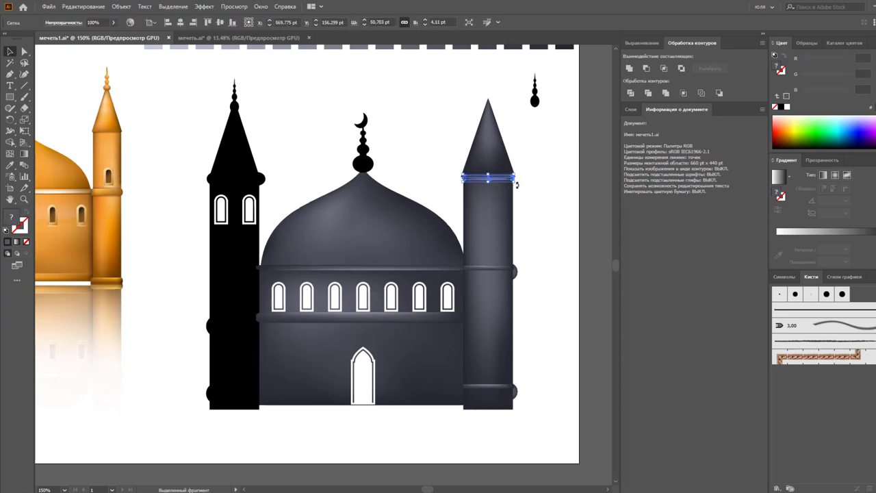
click(542, 195)
click(514, 164)
click(512, 180)
click(594, 226)
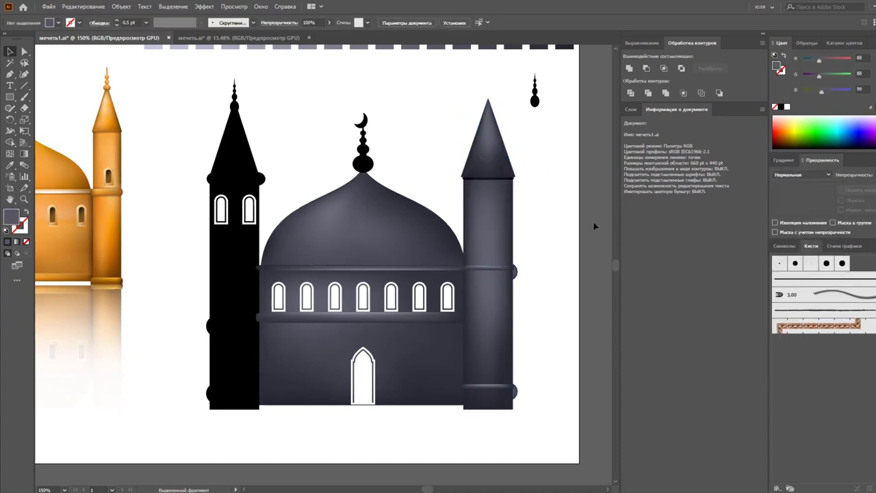
key(ctrl+minus)
Copy a dome window aside and fill the large arch with dark grey
double_click(386, 286)
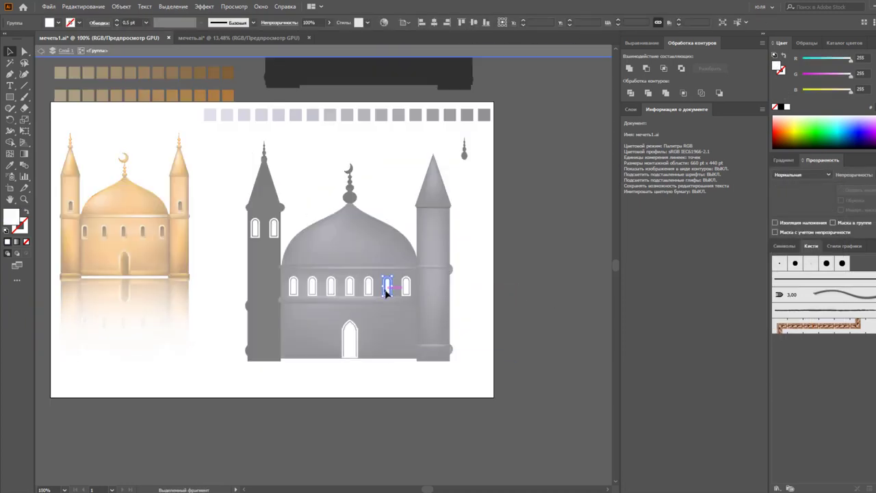
mouse_move(386, 286)
mouse_down()
mouse_move(473, 241)
mouse_move(323, 265)
mouse_move(524, 234)
mouse_up()
right_click(472, 244)
click(507, 319)
key(i)
click(418, 113)
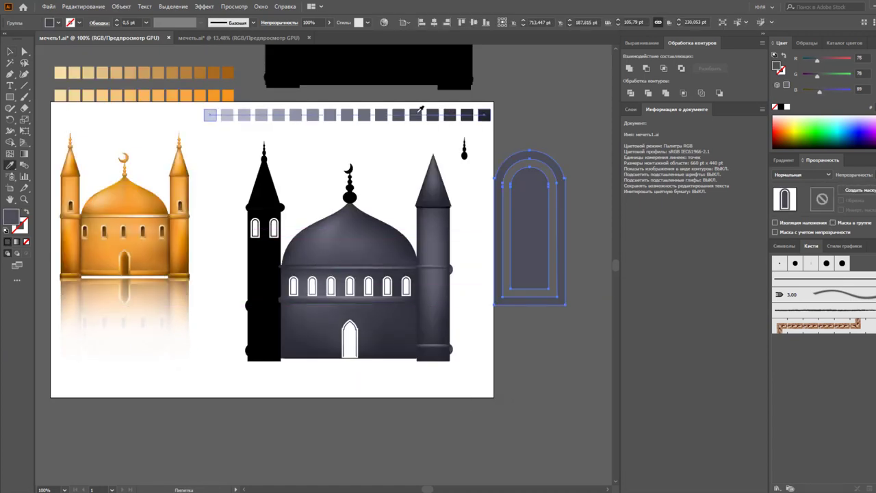
Enter the inner arch shape to give it a dark-to-light gradient mesh
key(v)
click(544, 194)
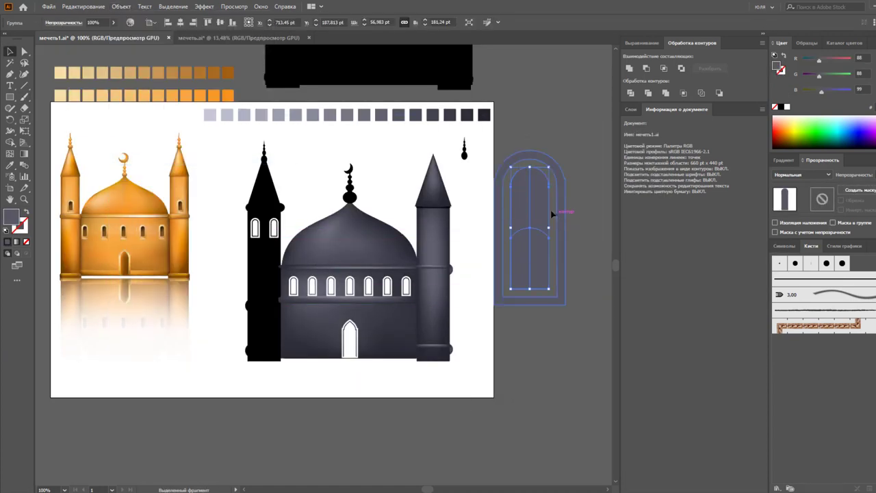
key(a)
double_click(548, 205)
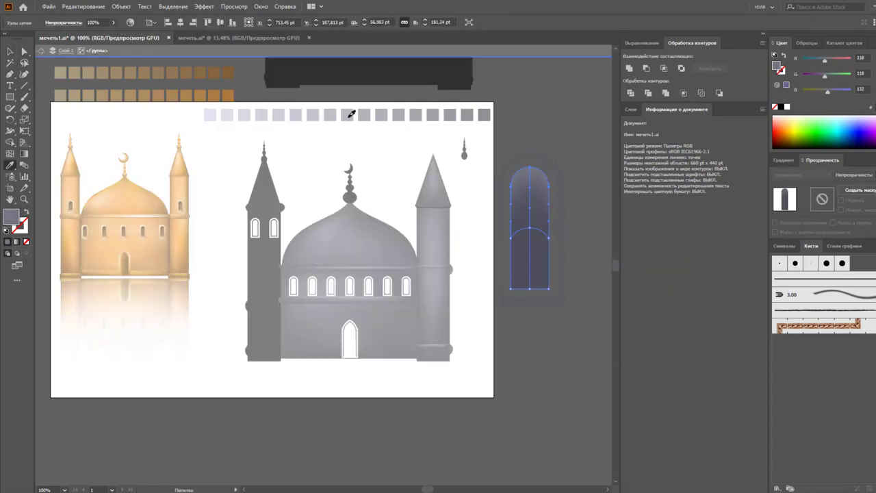
key(Escape)
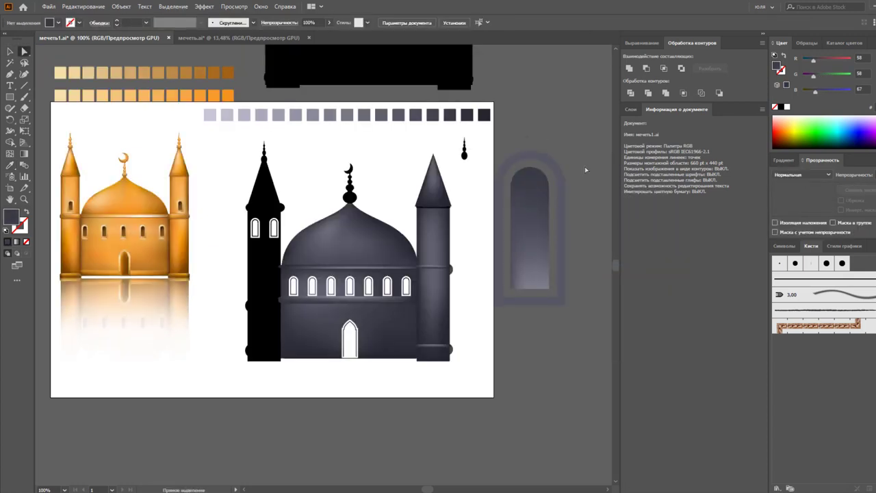
Shrink the arch to a small window and place a copy on the right minaret
key(v)
click(563, 213)
drag(563, 213, 532, 224)
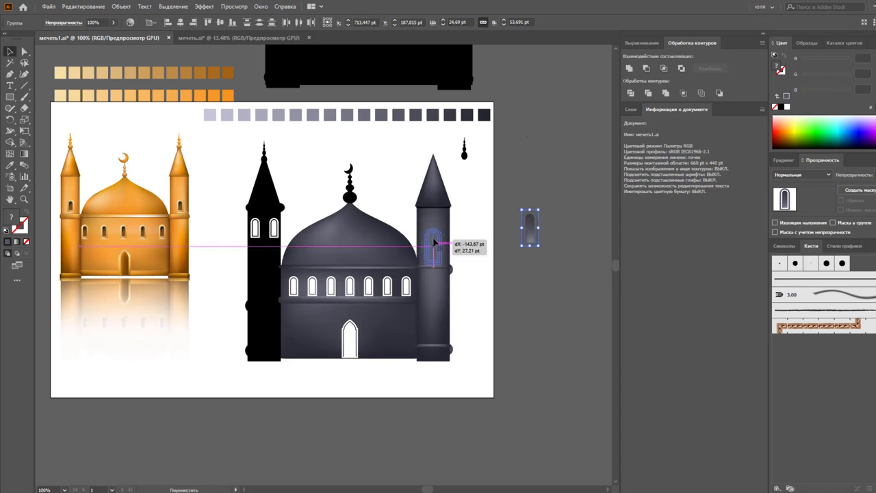
drag(434, 243, 436, 244)
key(ctrl+plus)
scroll(385, 242, up, 3)
Copy the small arch window onto the dome's drum
key(i)
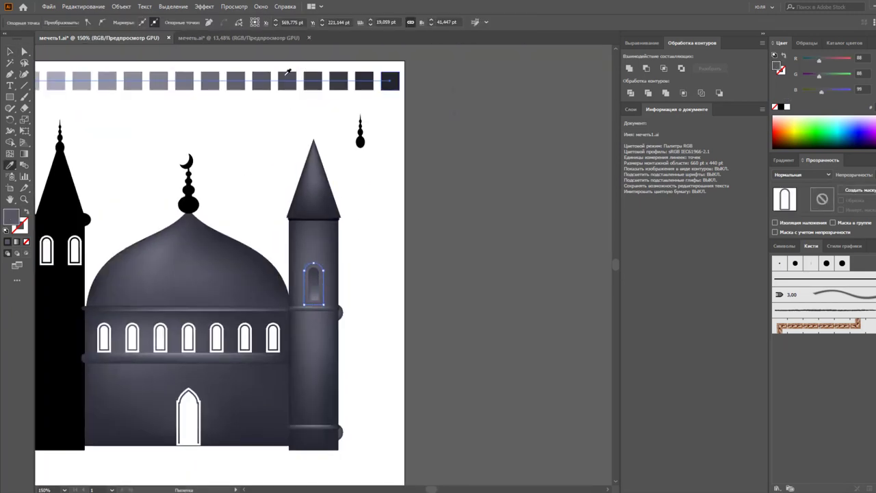
key(v)
key(ctrl+0)
key(ctrl+shift+a)
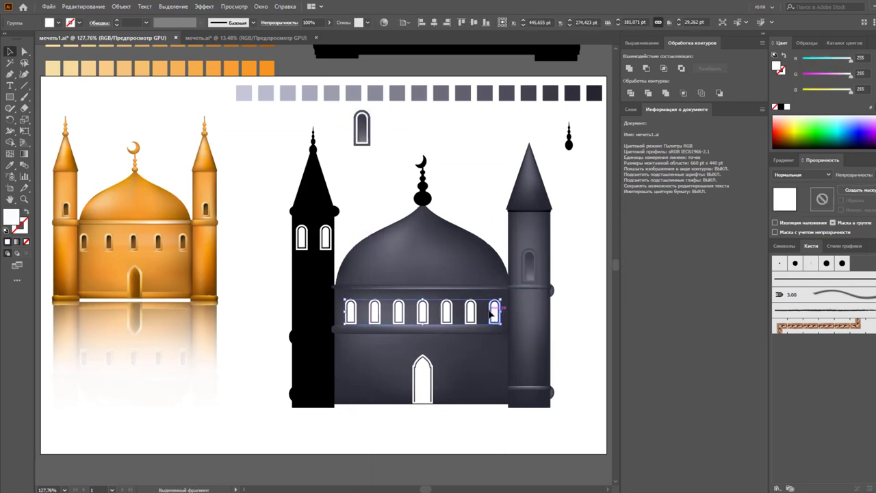
mouse_move(368, 141)
mouse_down()
mouse_move(487, 313)
mouse_move(451, 315)
mouse_up()
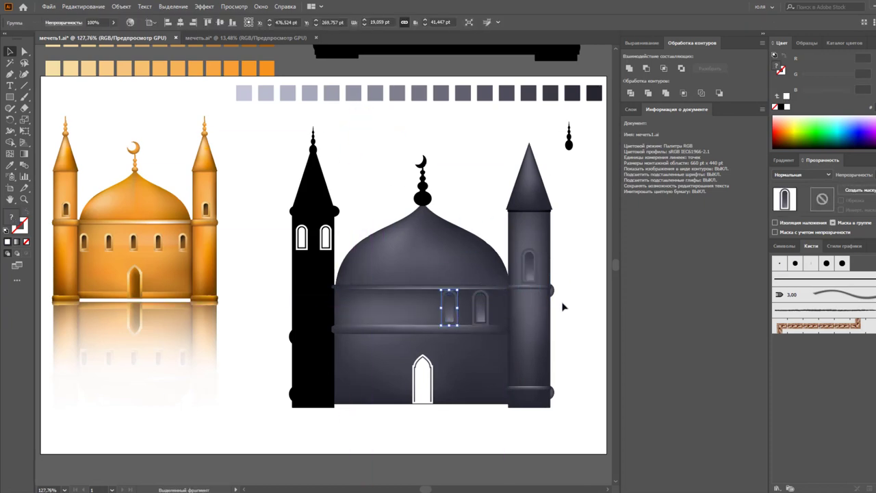
click(567, 307)
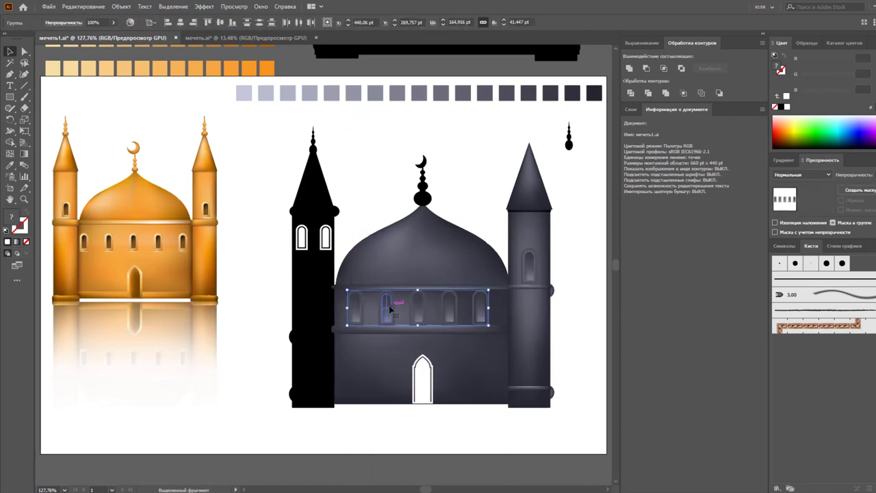
Fill the row of five drum arch windows with dark grey
click(482, 311)
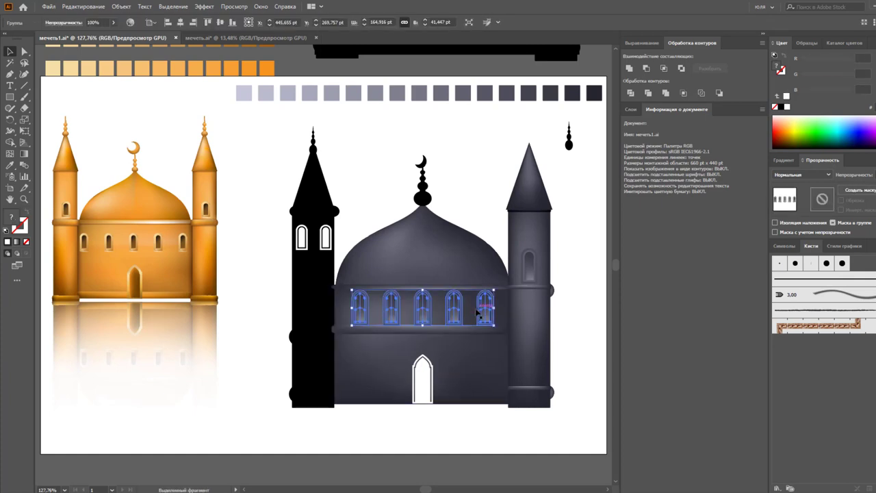
click(561, 333)
click(485, 311)
click(592, 349)
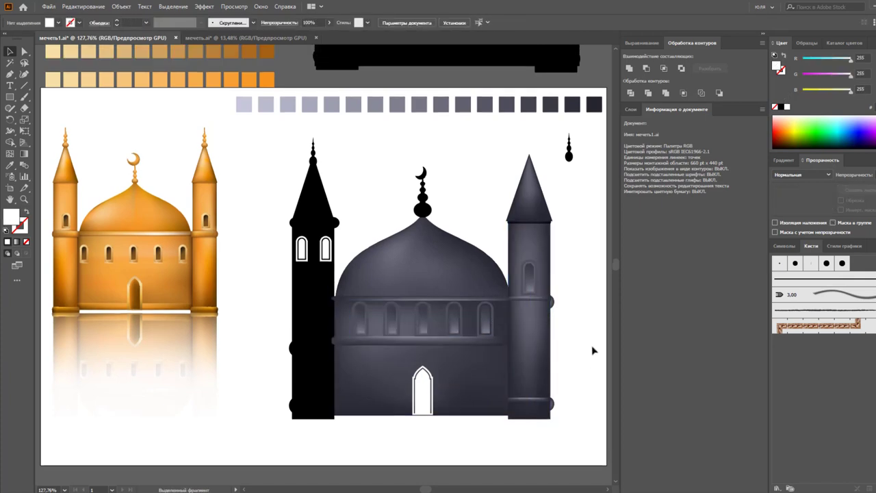
key(ctrl+minus)
key(ctrl+plus)
click(503, 334)
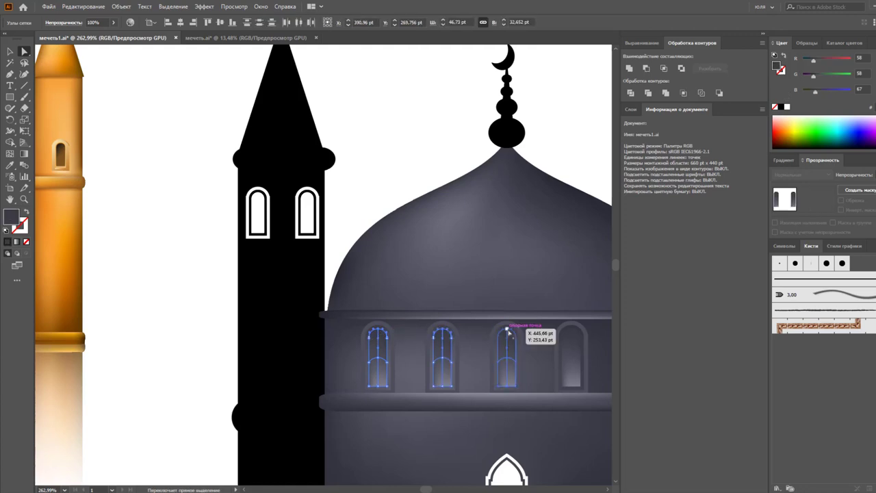
scroll(479, 328, up, 3)
key(i)
click(602, 82)
scroll(479, 240, down, 1)
Check the right-hand arch windows and the right minaret's window
key(ctrl+minus)
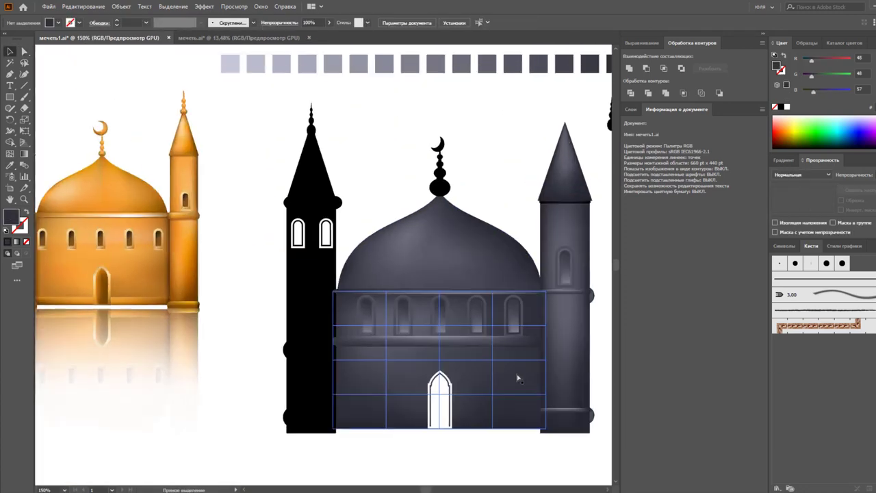
key(a)
click(505, 309)
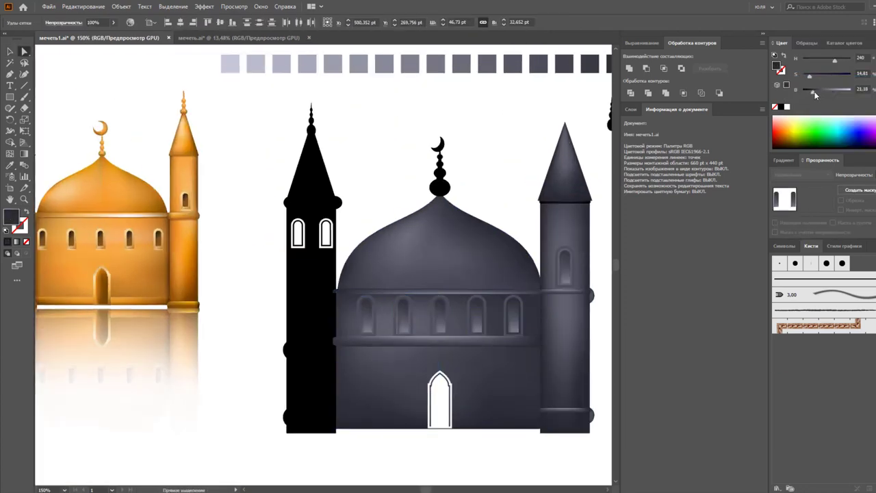
click(565, 267)
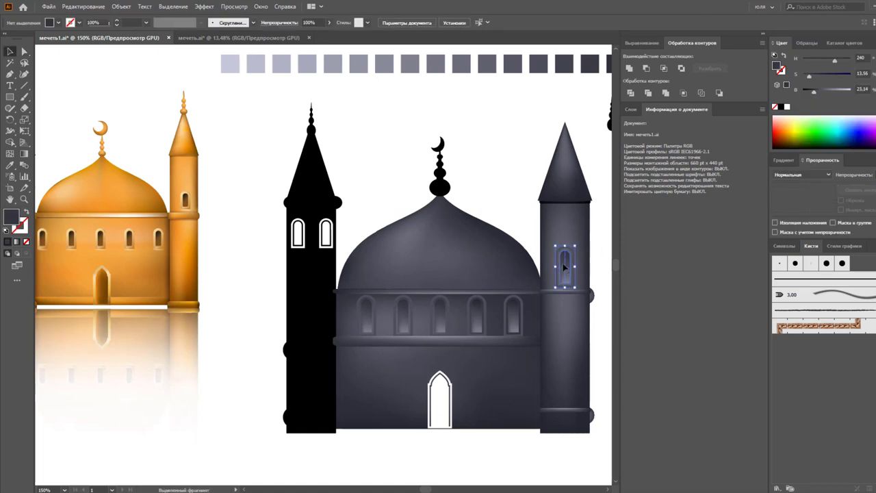
click(602, 267)
key(ctrl+1)
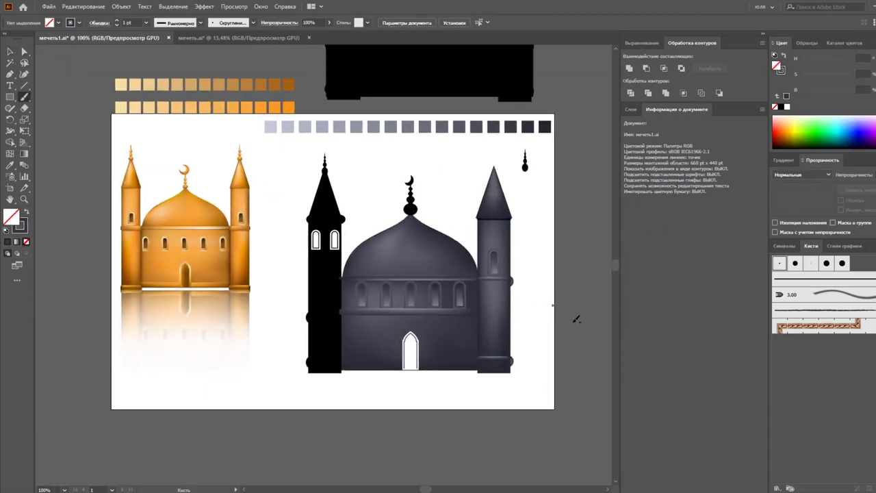
Move the two round knobs off the artboard and set the finial atop the right spire
drag(539, 263, 502, 363)
drag(509, 313, 571, 312)
drag(525, 161, 493, 165)
click(234, 6)
Fill the right spire's new finial with a grey swatch colour
click(254, 130)
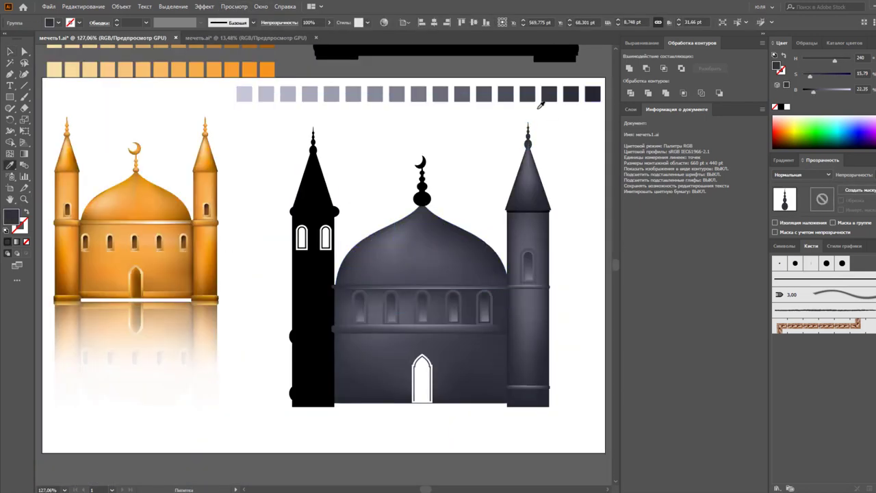
key(i)
click(534, 95)
key(v)
click(572, 149)
Delete the black left minaret and Alt-drag a copy of the shaded right minaret there
key(ctrl+1)
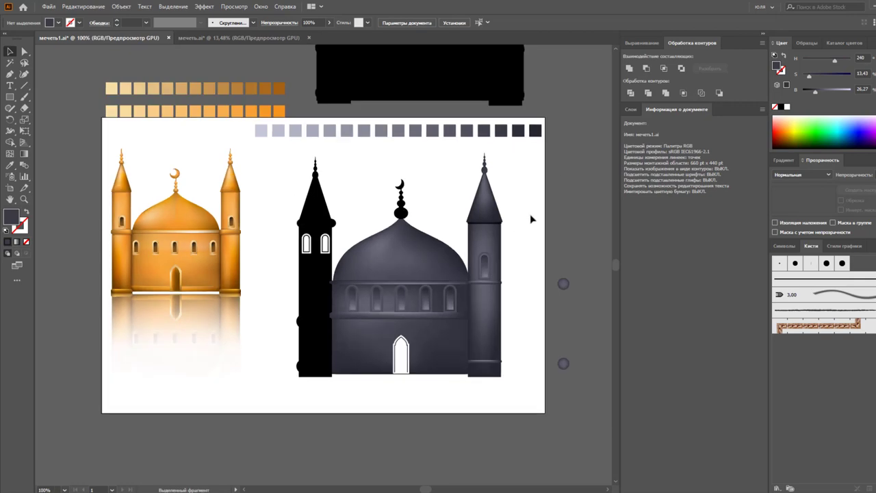
click(329, 217)
key(Delete)
click(483, 342)
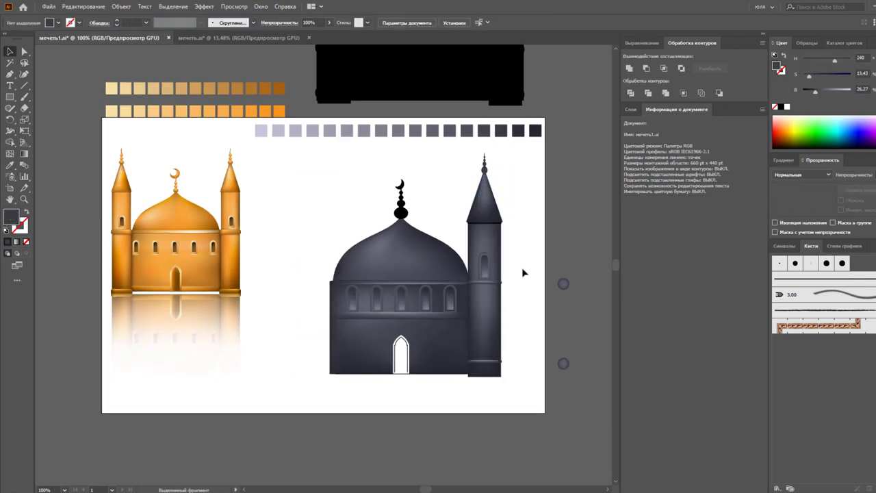
drag(493, 277, 321, 277)
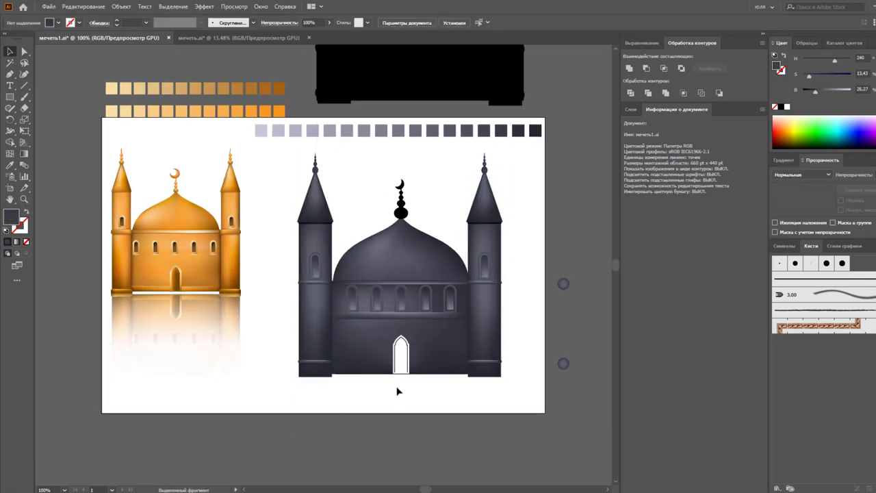
Enter the door's group and turn the white door into a gradient mesh
scroll(398, 367, up, 3)
click(398, 367)
double_click(389, 347)
click(121, 7)
click(158, 195)
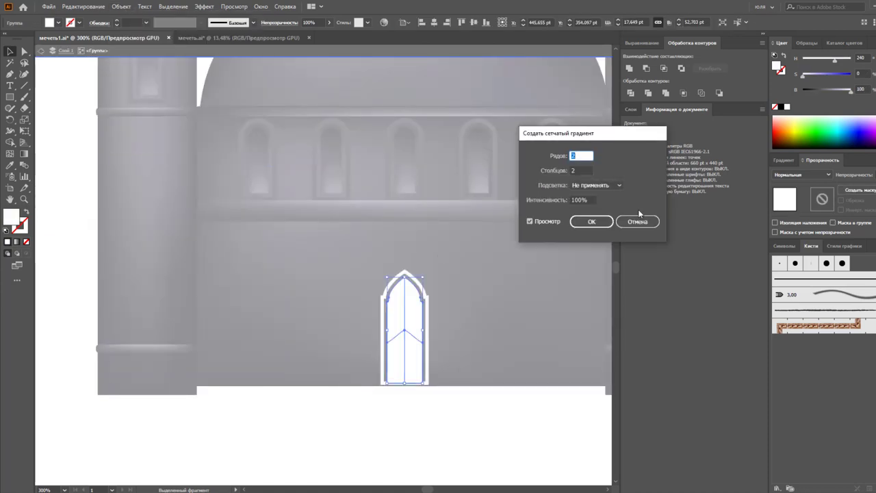
key(Return)
Darken the door's mesh points, including the bottom-right corner, to a dark slate shade
key(a)
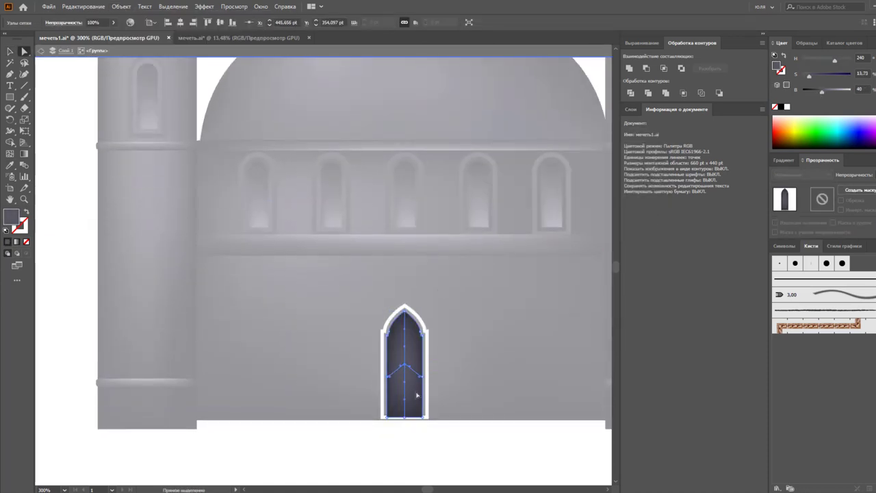
key(v)
click(505, 355)
click(414, 422)
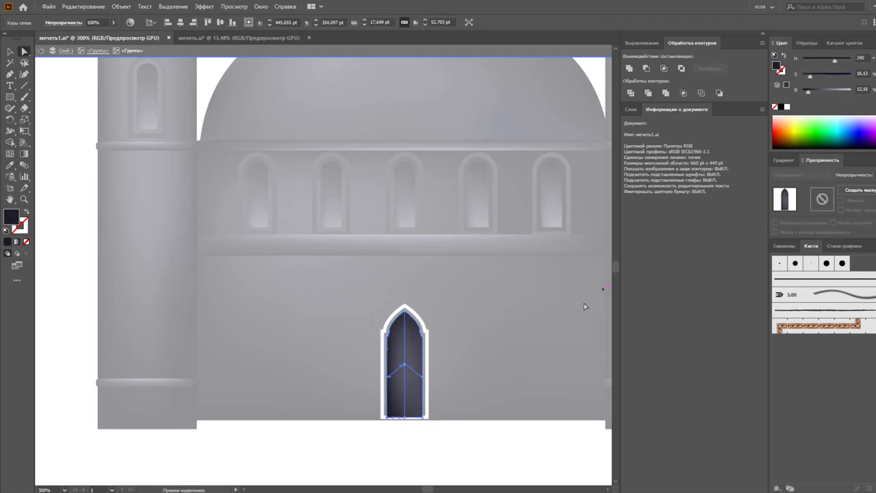
click(425, 416)
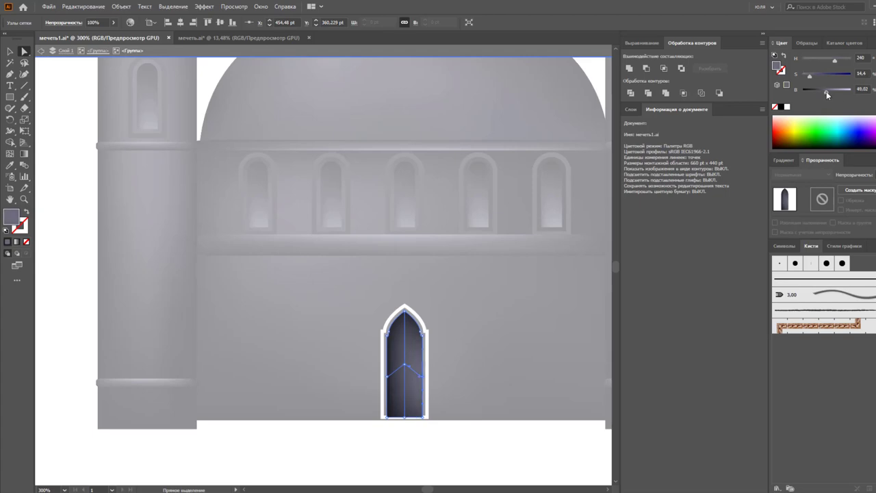
key(ctrl+shift+a)
key(ctrl+0)
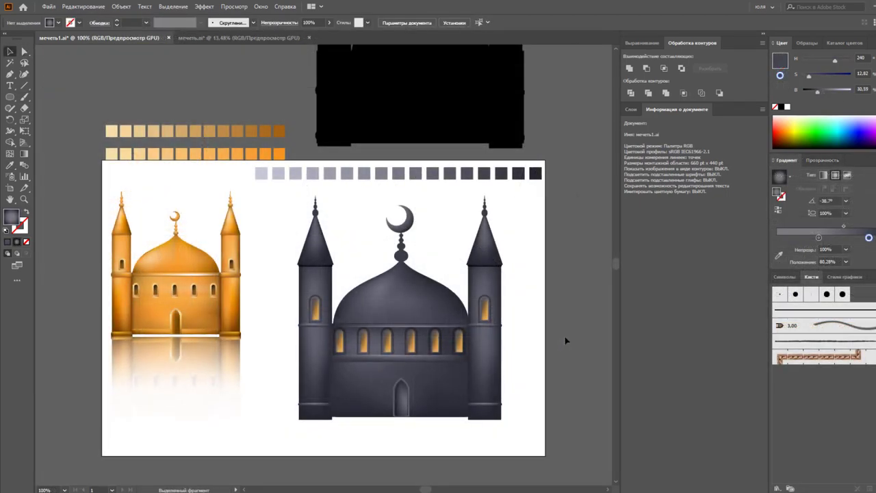
Draw a tall gradient-filled rectangle to the right of the mosque
click(10, 96)
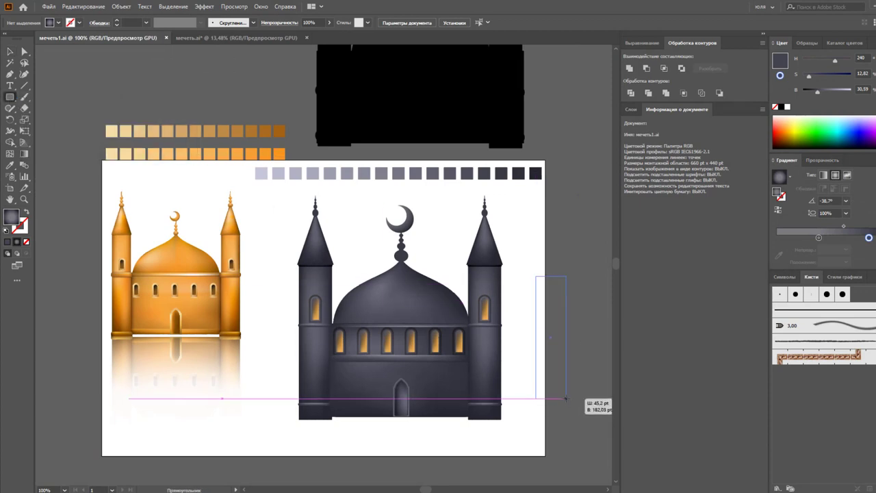
drag(536, 277, 566, 397)
click(778, 176)
key(ctrl+shift+F10)
key(v)
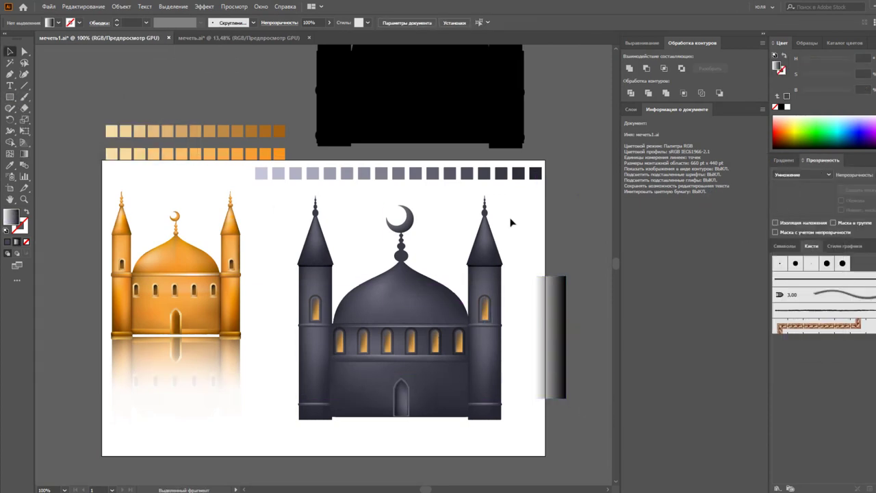
Move the gradient rectangle onto the mosque body and widen it across the body
click(496, 394)
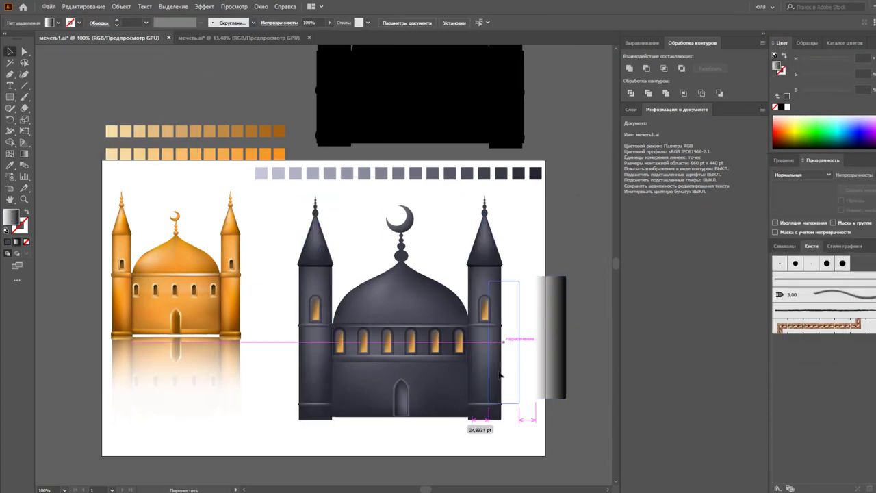
drag(476, 416, 431, 430)
drag(536, 342, 465, 397)
click(504, 336)
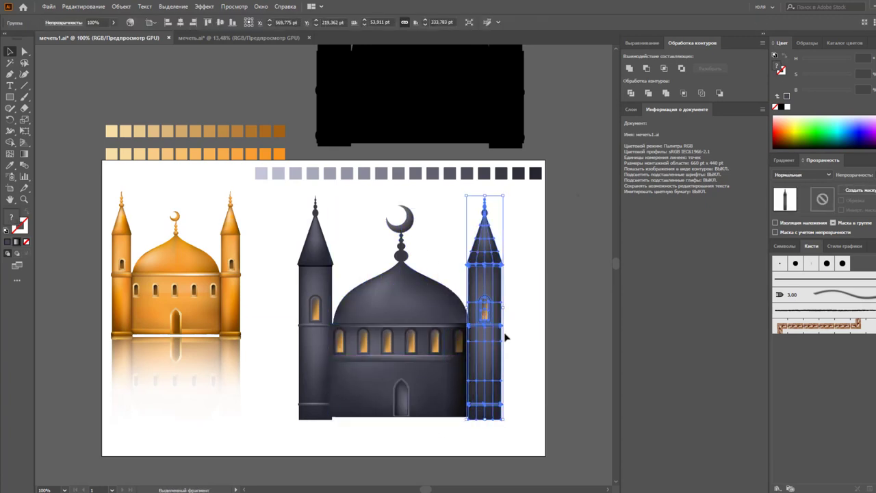
click(448, 383)
drag(444, 369, 328, 369)
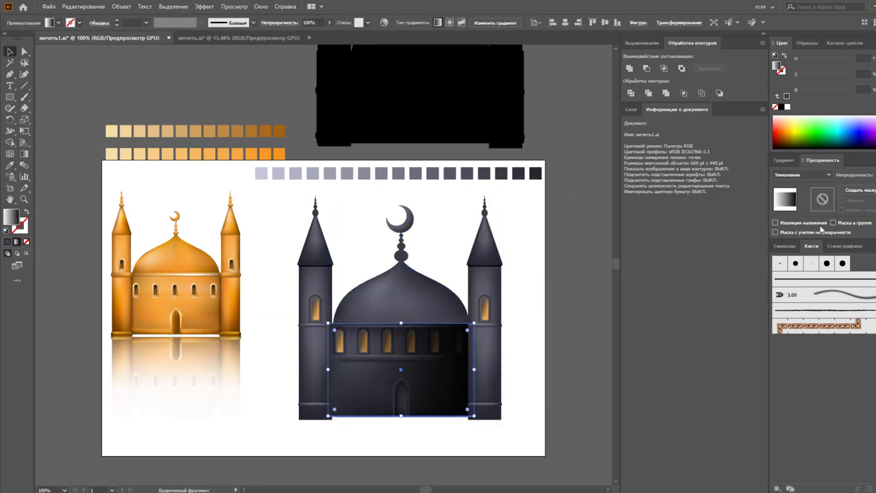
Shift the overlay gradient's right colour stop to about 82%
click(315, 329)
click(439, 386)
click(870, 249)
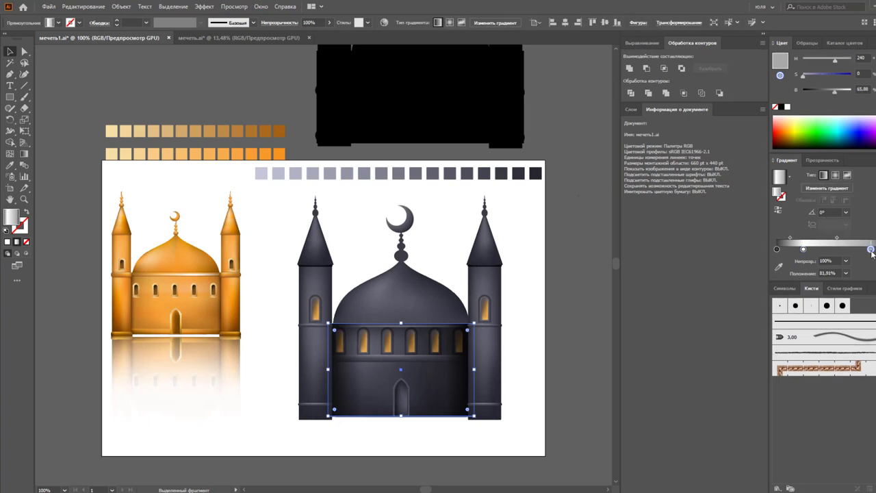
click(570, 348)
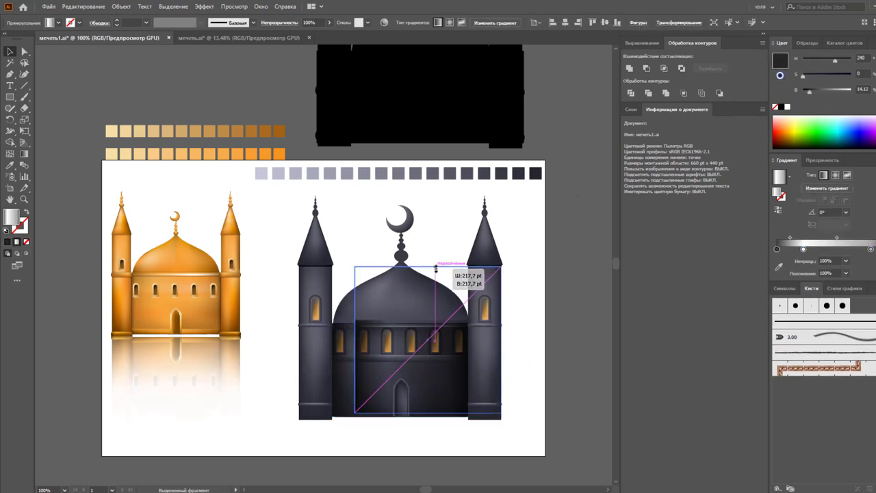
drag(458, 383, 472, 340)
Settle the right and left towers beside the dome
click(486, 321)
click(518, 333)
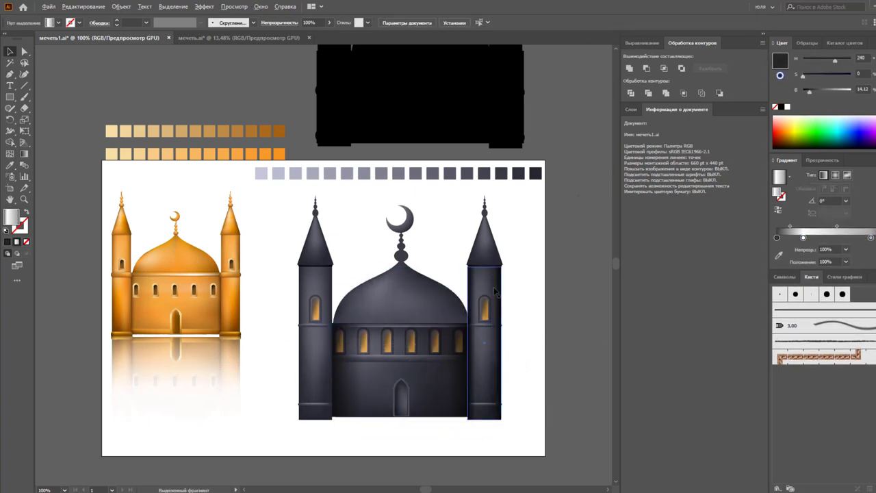
drag(325, 287, 325, 287)
click(544, 353)
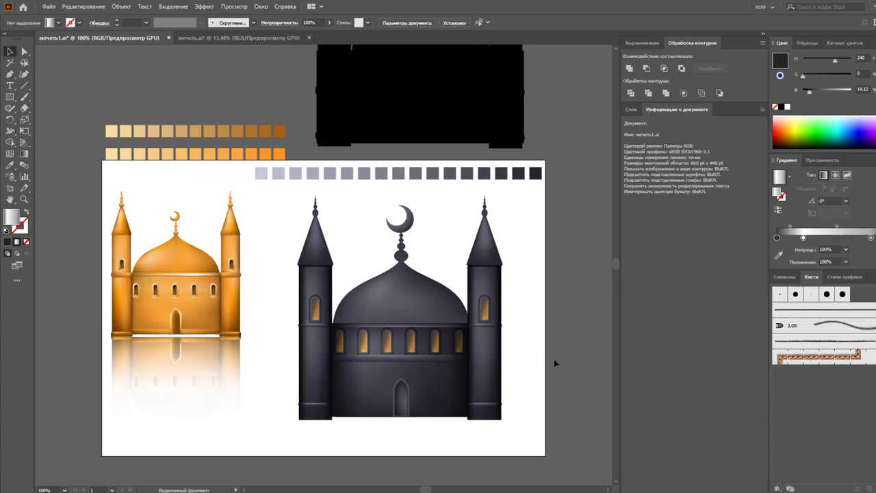
Draw a radial-gradient circle over the right tower
drag(10, 97, 41, 114)
drag(234, 189, 309, 262)
click(835, 175)
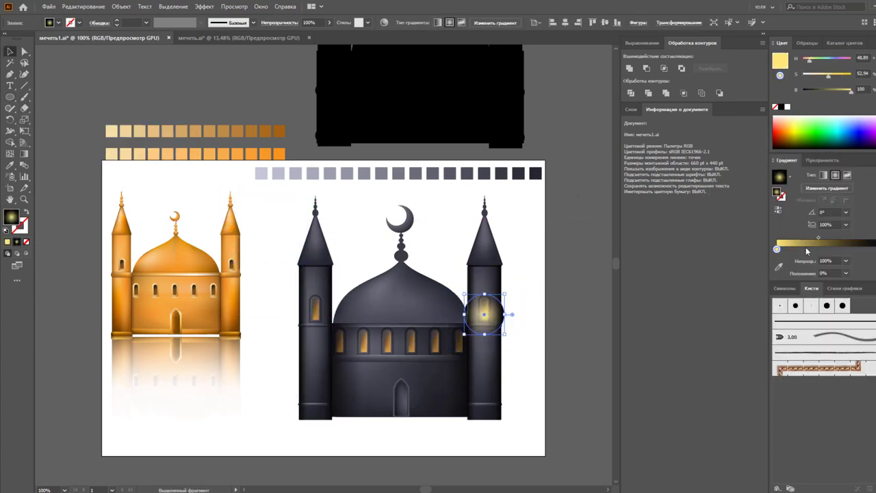
Isolate the right tower group and position the amber glow circle over its upper window
click(498, 311)
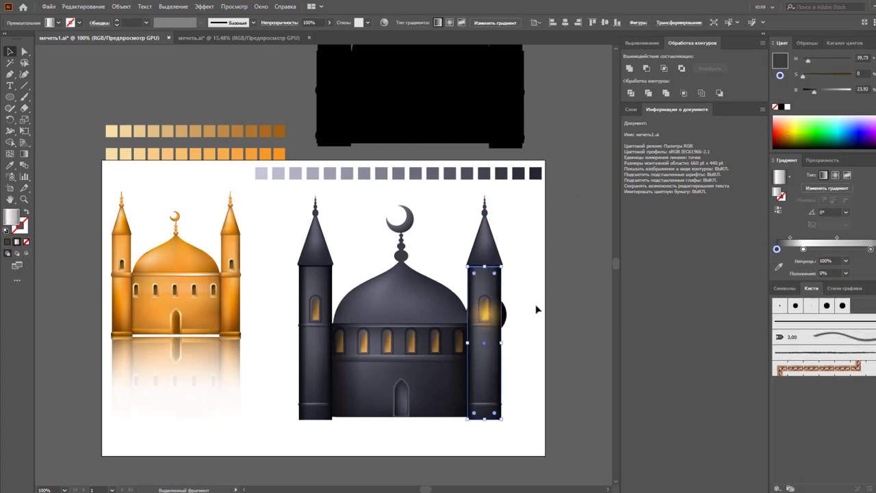
right_click(496, 286)
click(525, 336)
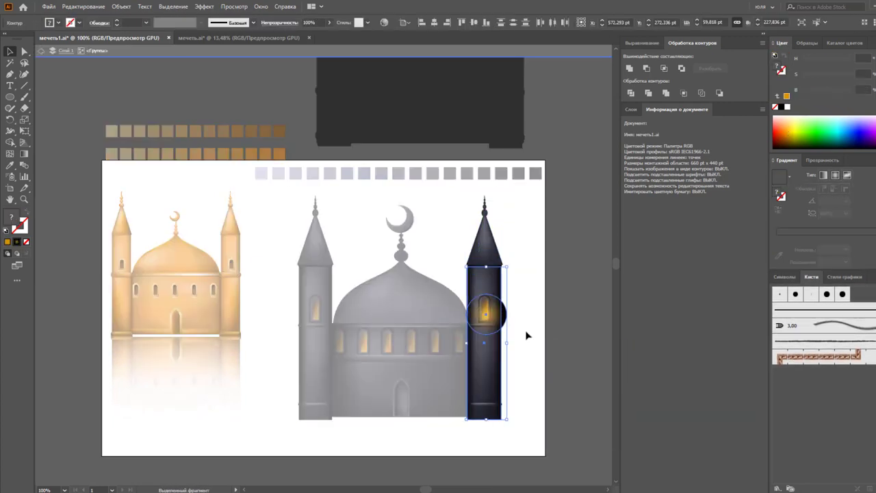
mouse_move(486, 313)
mouse_down()
mouse_move(527, 312)
mouse_move(490, 315)
mouse_move(502, 316)
mouse_up()
click(822, 159)
key(Escape)
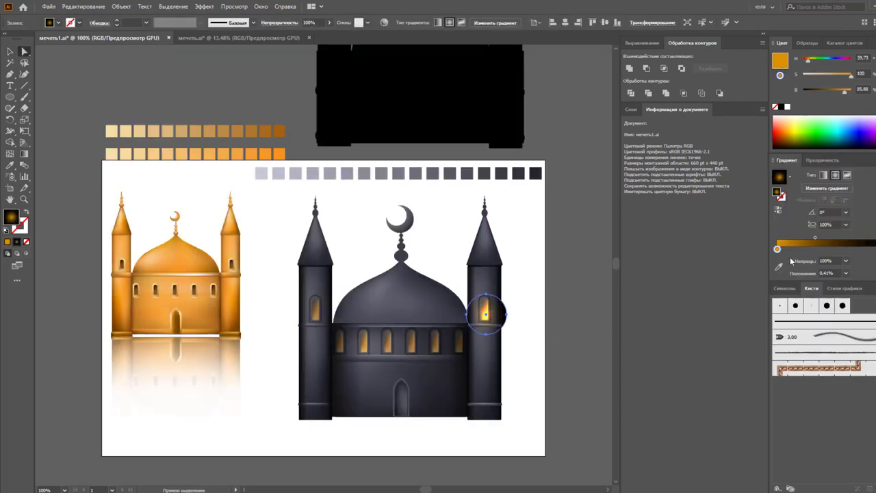
click(556, 318)
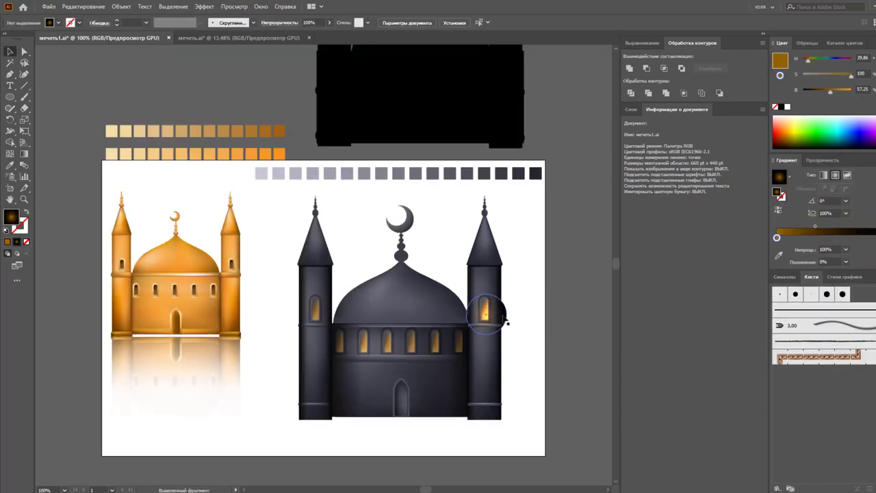
Draw a white-to-black gradient circle at the spire and squash it into a flat ellipse
mouse_move(503, 212)
mouse_down()
mouse_move(562, 270)
mouse_move(500, 245)
mouse_up()
click(778, 249)
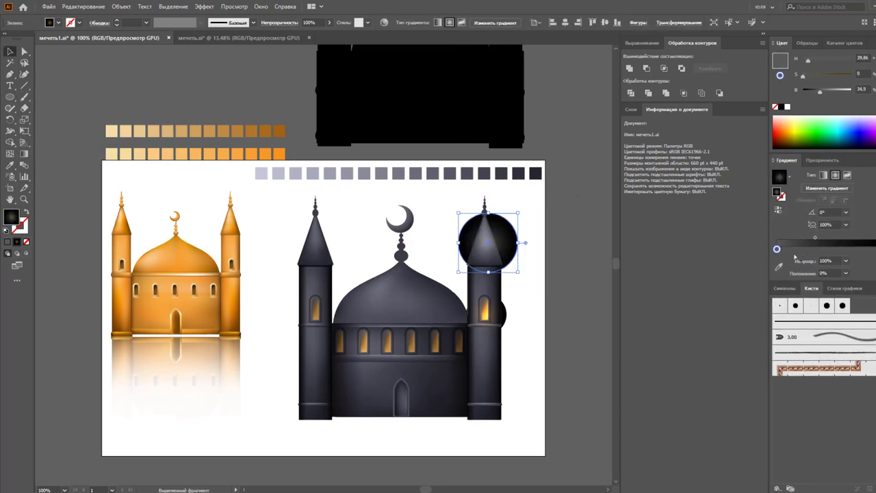
mouse_move(487, 211)
mouse_down()
mouse_move(487, 230)
mouse_move(512, 258)
mouse_up()
click(546, 271)
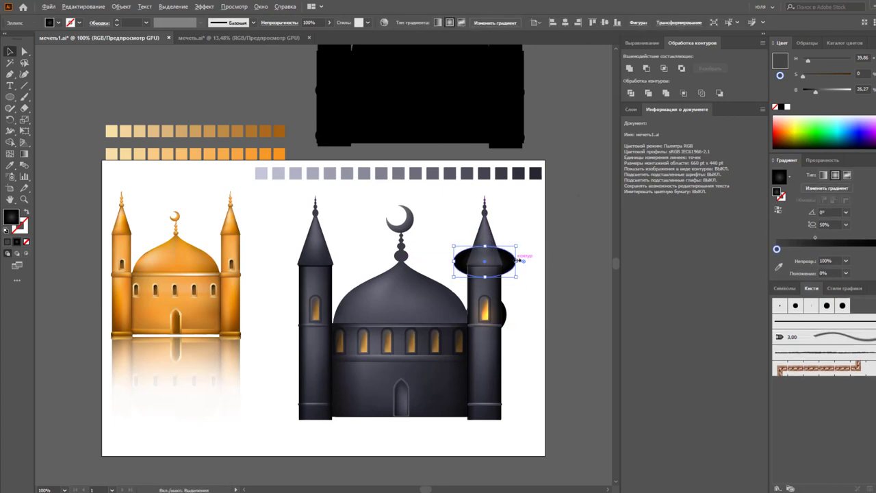
Duplicate the dark ellipse and draw a white-centred radial-gradient ellipse at the spire base
key(ctrl+plus)
mouse_move(497, 260)
mouse_down()
mouse_move(500, 213)
mouse_move(446, 250)
mouse_up()
mouse_move(471, 205)
mouse_down()
mouse_move(542, 277)
mouse_move(434, 334)
mouse_up()
click(788, 176)
click(807, 198)
Lighten the spire highlight ellipse to light grey
key(v)
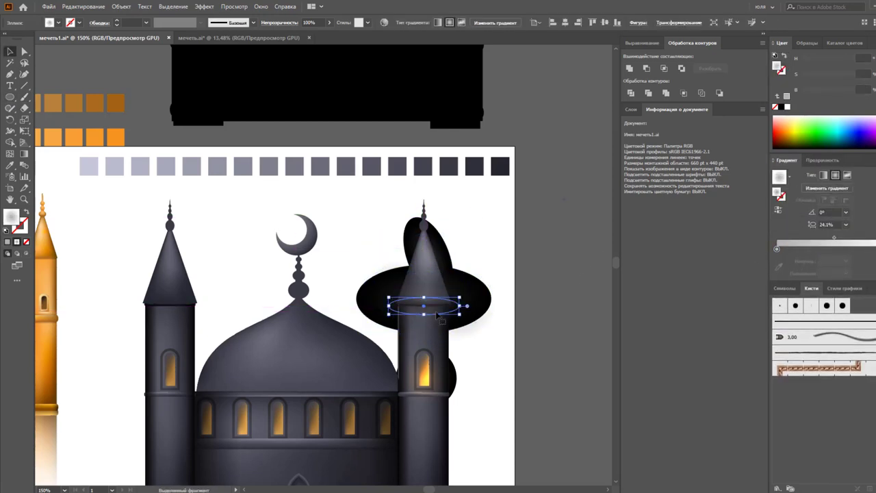
drag(832, 96, 832, 95)
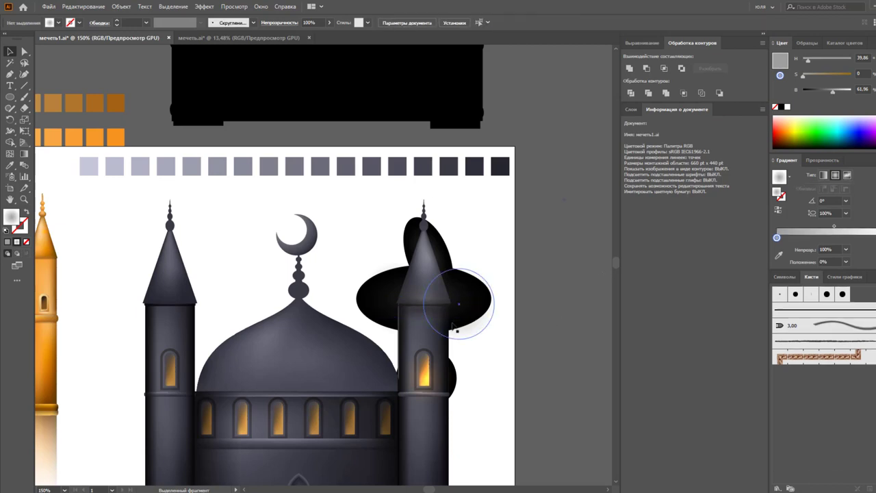
click(527, 327)
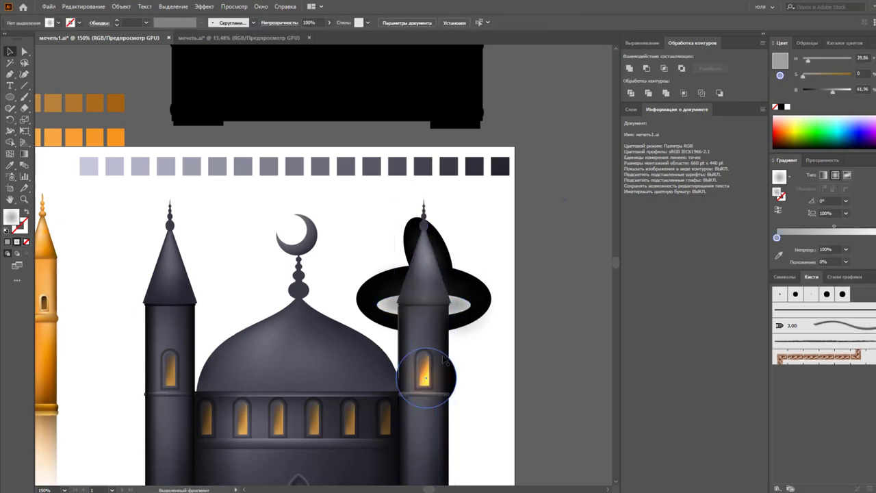
click(464, 306)
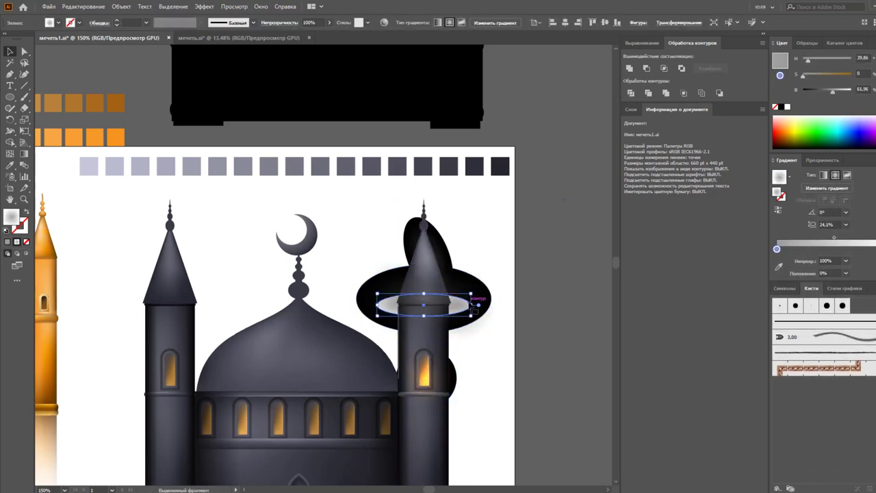
click(486, 332)
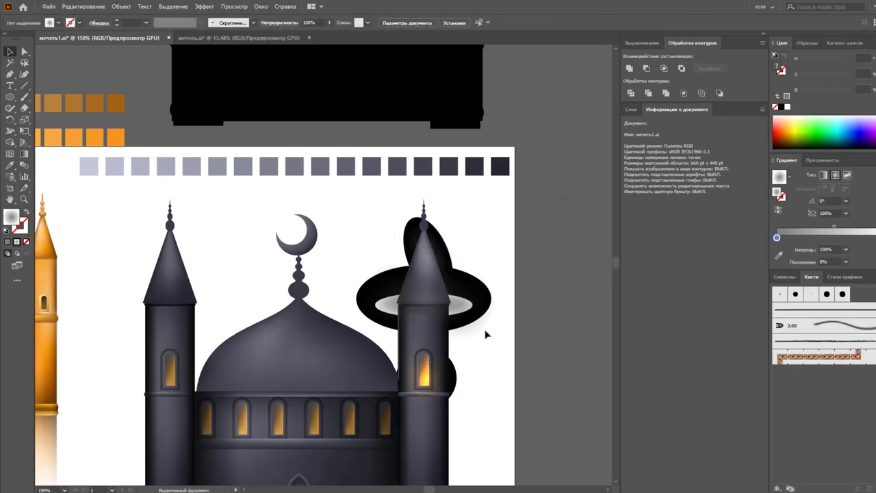
scroll(493, 331, down, 3)
scroll(492, 331, up, 2)
Give the spire ellipse a darkening Color Burn blend mode
click(794, 229)
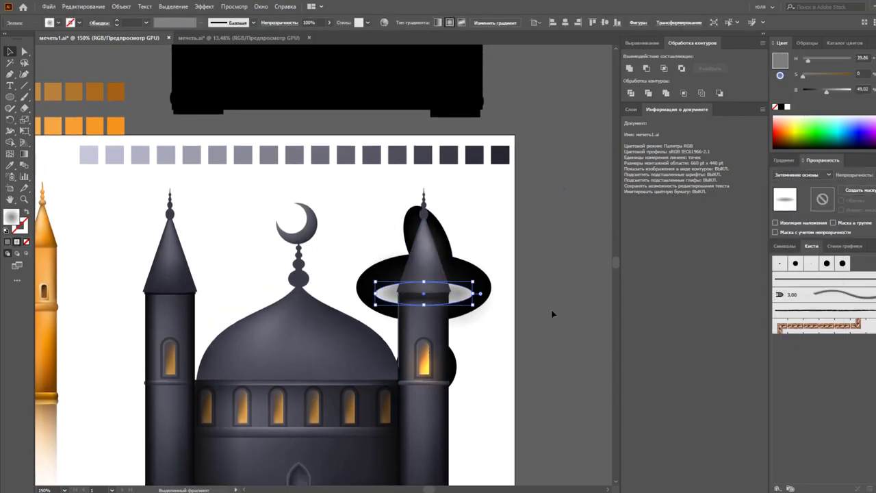
click(497, 318)
click(427, 321)
scroll(424, 301, up, 2)
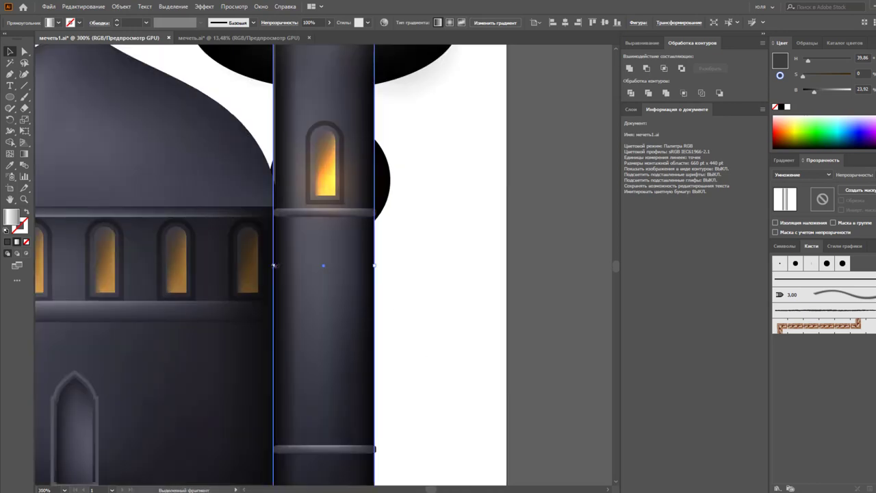
scroll(425, 281, down, 3)
click(420, 290)
scroll(432, 294, left, 2)
scroll(438, 296, up, 1)
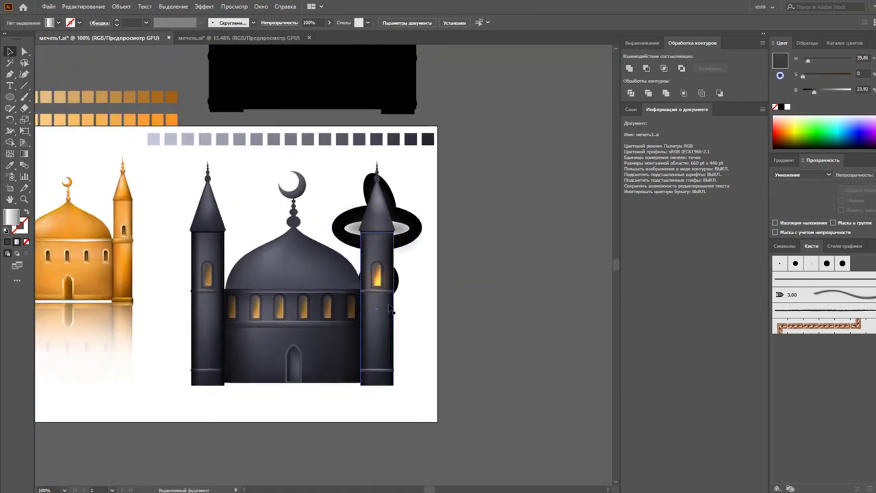
Select the right tower's mesh, spire and overlays in Layers and clip the overlays inside the tower
click(630, 109)
click(378, 308)
click(377, 216)
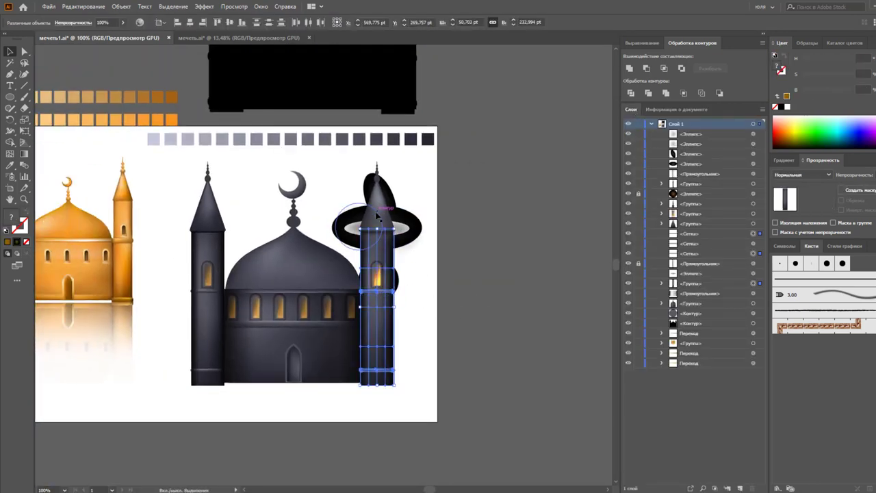
shift+click(379, 192)
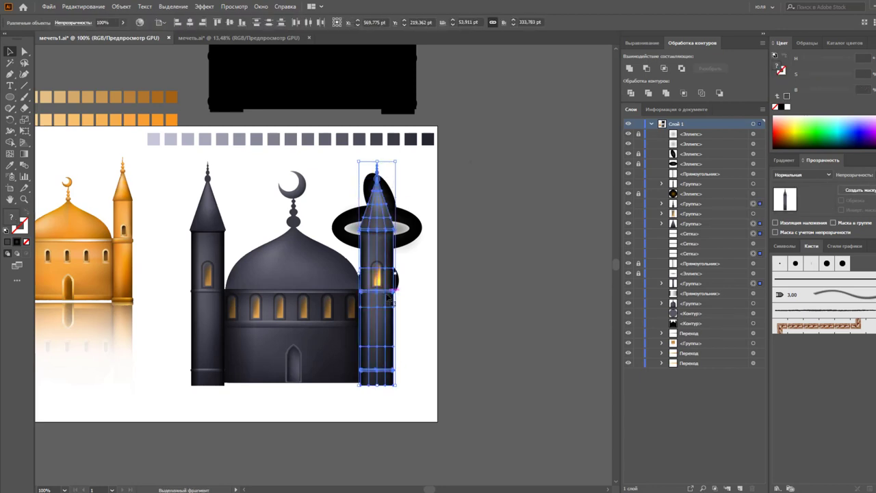
key(comma)
click(345, 370)
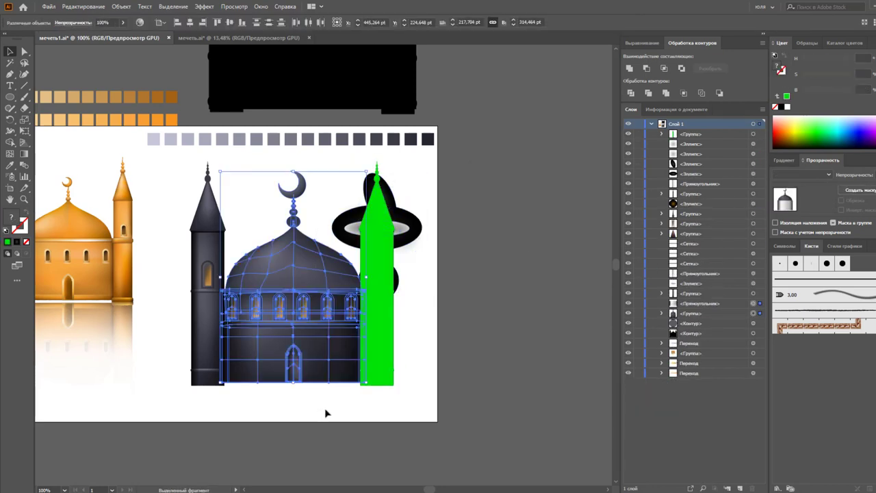
key(ctrl+minus)
key(ctrl+z)
key(ctrl+z)
key(ctrl+z)
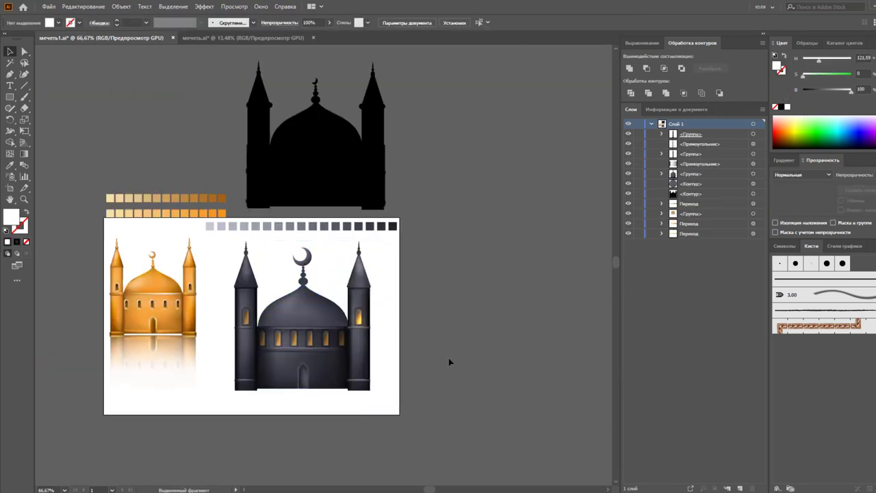
key(ctrl+plus)
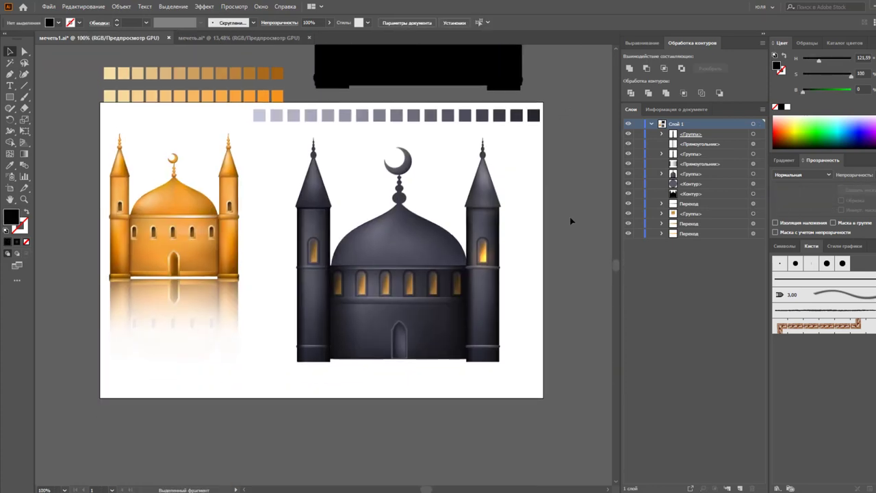
Reposition the shading ellipses on the right spire and along the tower shaft
key(a)
drag(489, 188, 490, 186)
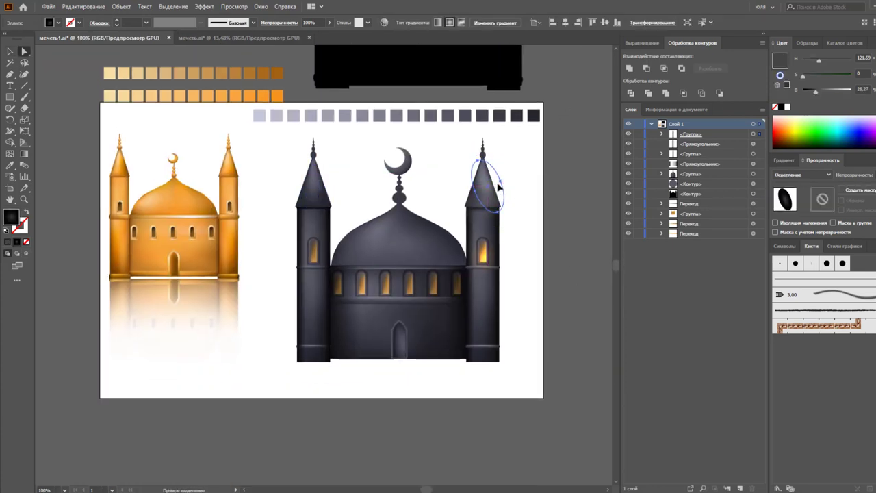
click(560, 234)
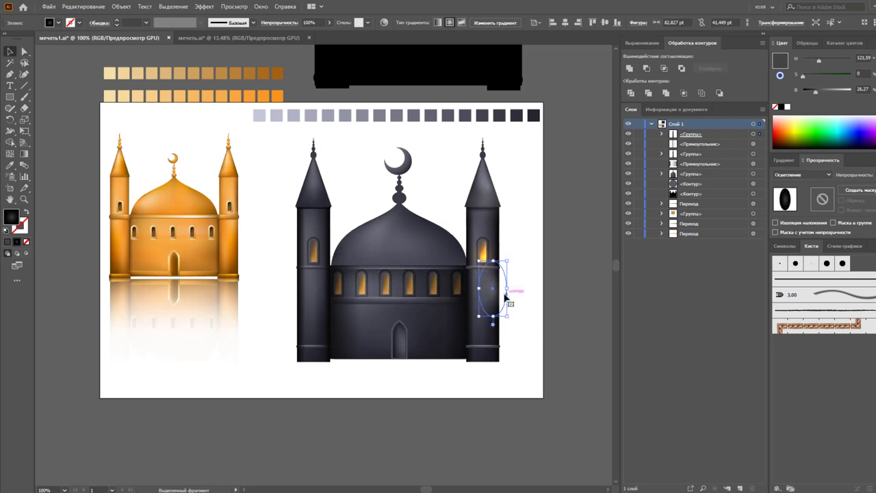
drag(490, 380, 485, 344)
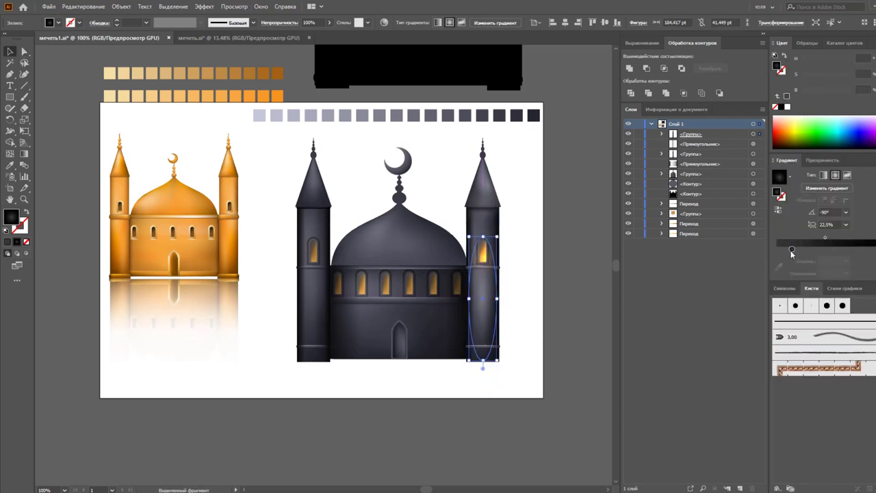
click(569, 268)
Delete the old left tower and place a mirrored copy of the right tower there
click(313, 273)
key(Delete)
click(482, 274)
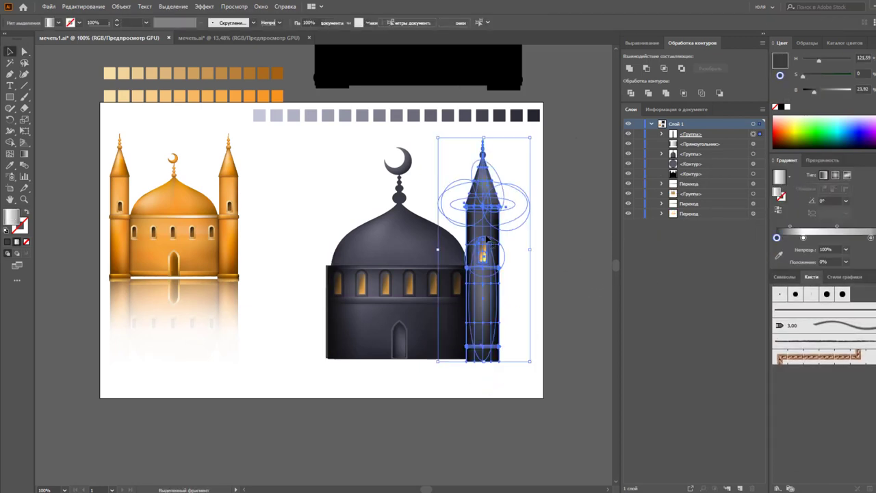
click(411, 409)
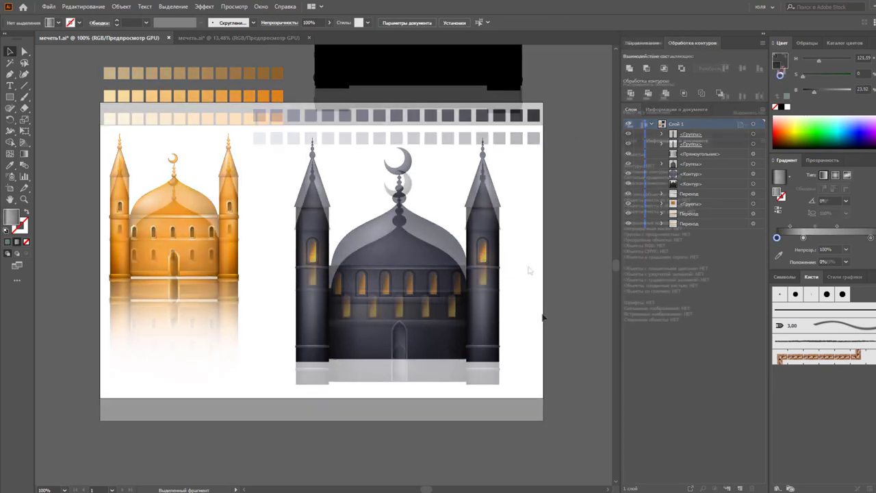
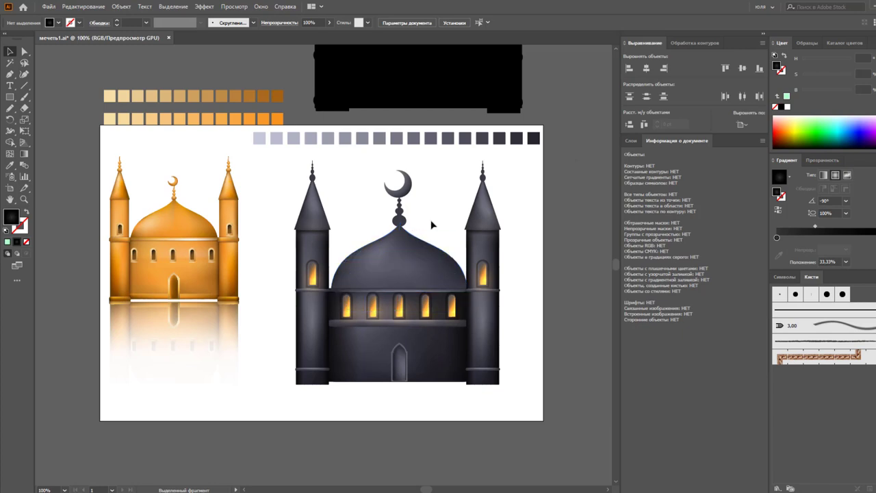
Draw a black gradient circle beside the mosque and set its blend mode to Осветление
click(13, 98)
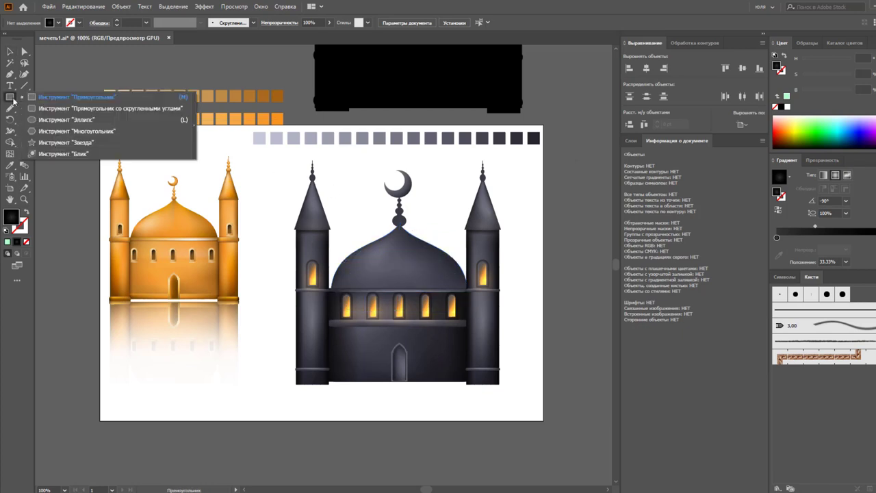
click(35, 121)
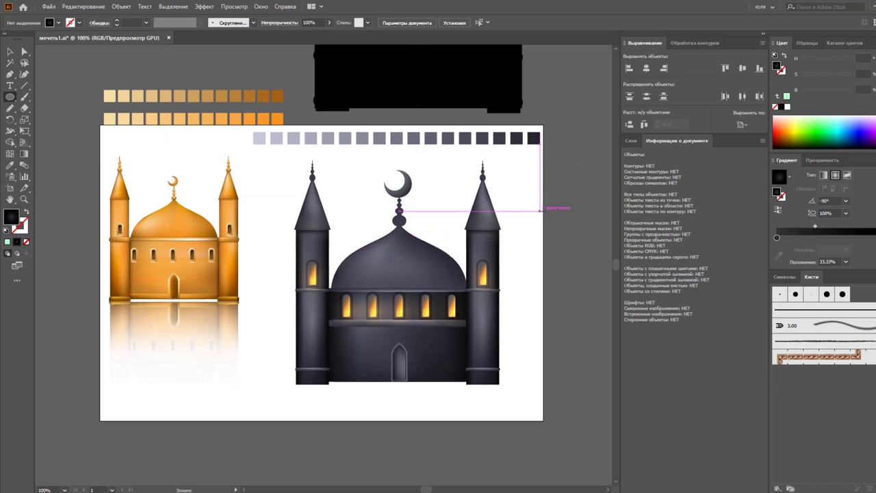
drag(523, 200, 585, 262)
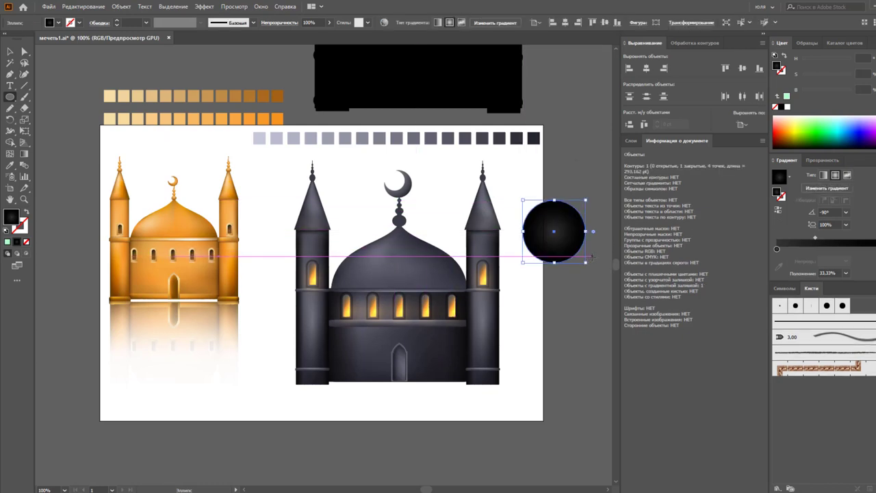
key(v)
click(819, 162)
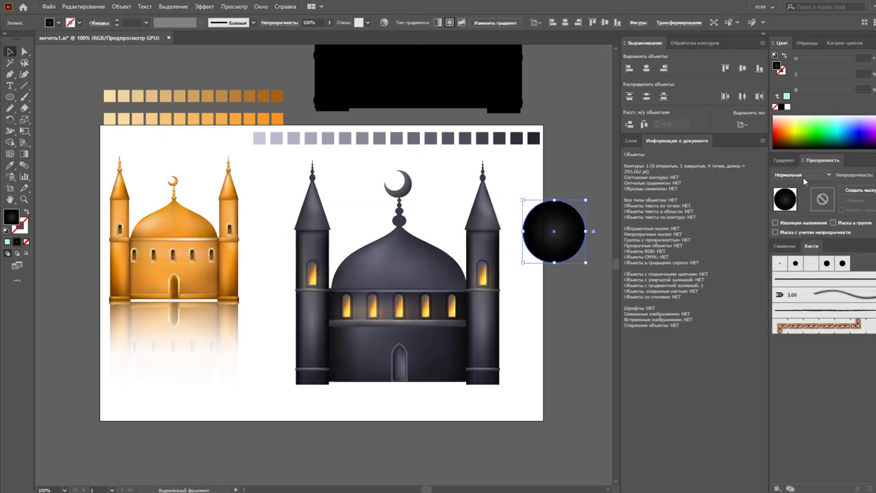
click(802, 175)
click(796, 242)
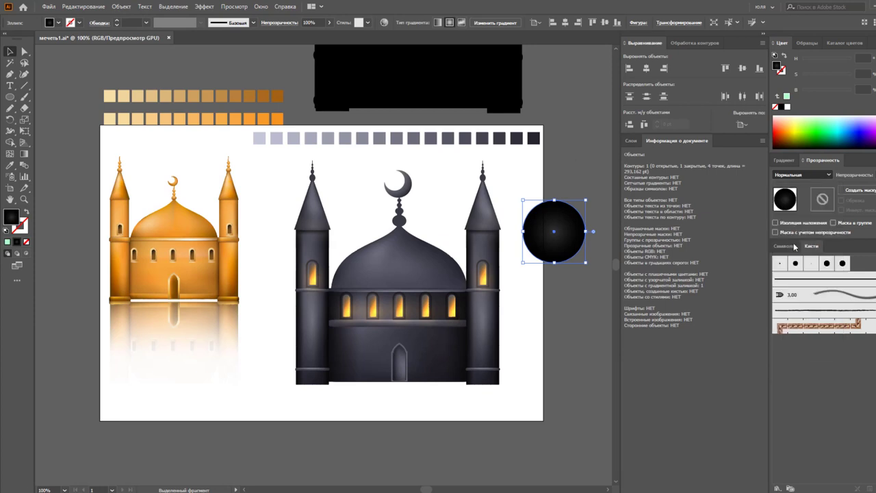
Stretch the circle into a wide ellipse over the dome and delete the stray copy
drag(532, 256, 330, 262)
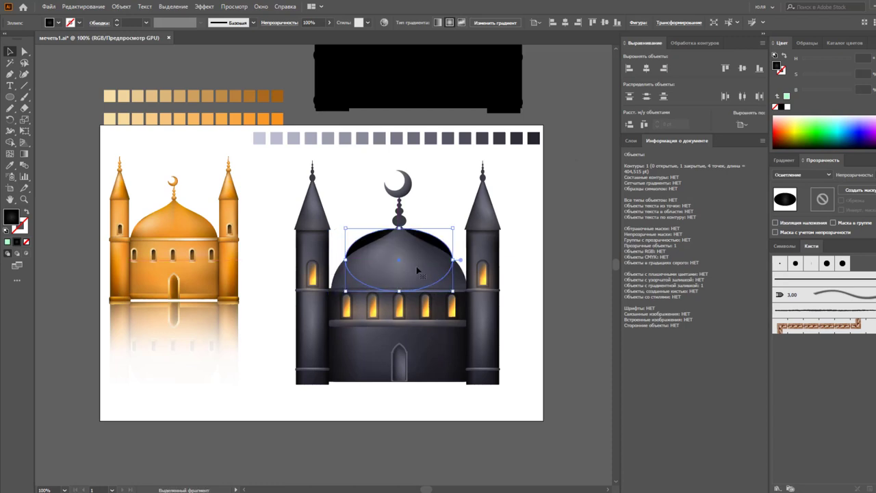
mouse_move(457, 263)
mouse_down()
mouse_move(415, 270)
mouse_move(575, 207)
mouse_move(502, 232)
mouse_up()
click(436, 251)
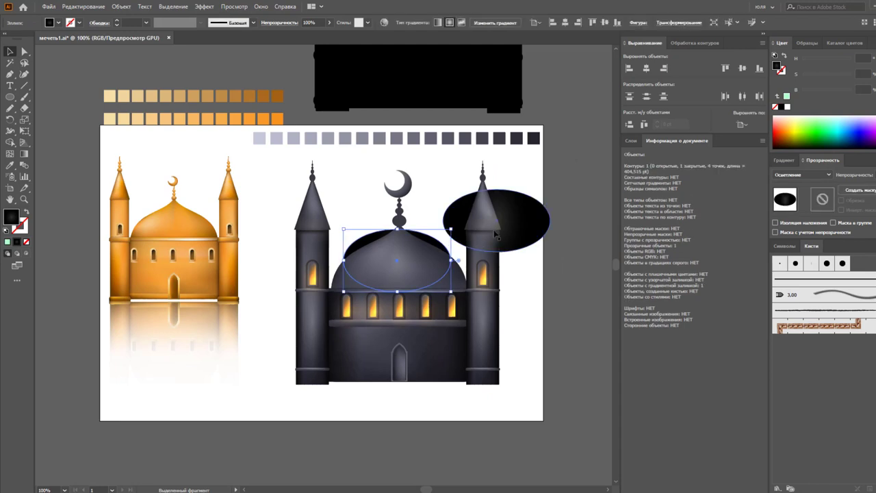
click(495, 235)
key(Delete)
Draw a new black circle right of the mosque and duplicate it
click(10, 97)
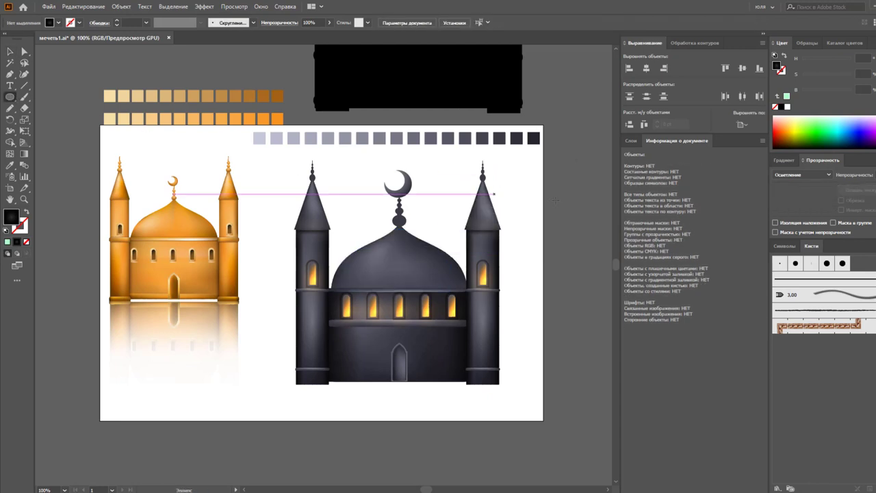
mouse_move(528, 176)
mouse_down()
mouse_move(599, 247)
mouse_move(563, 345)
mouse_up()
key(v)
key(ctrl+F9)
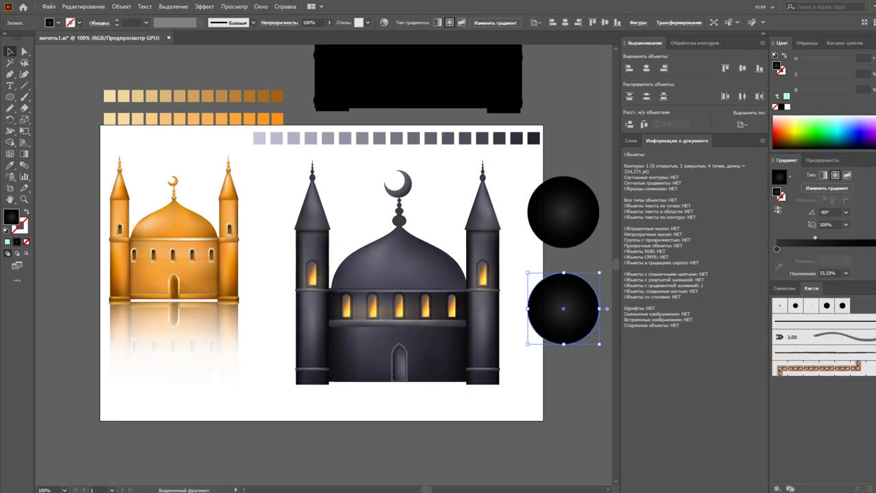
Give the copy a white-to-grey gradient and Умножение blend mode
click(873, 248)
click(787, 109)
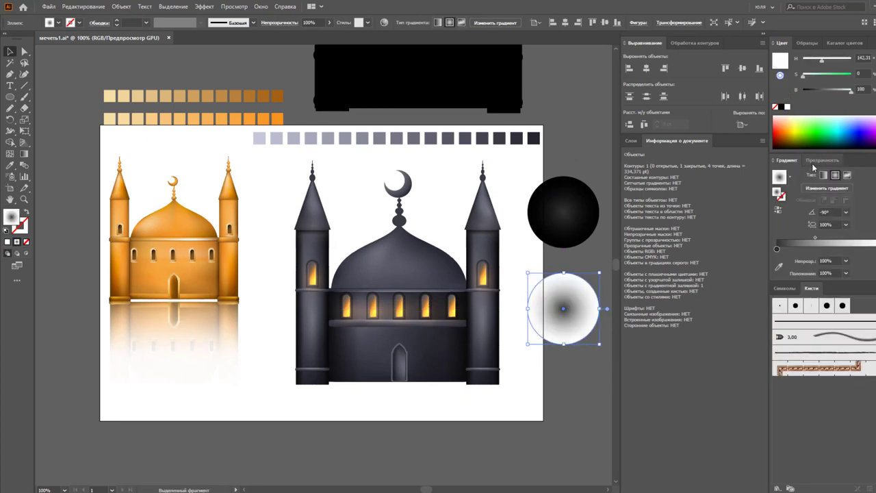
click(811, 253)
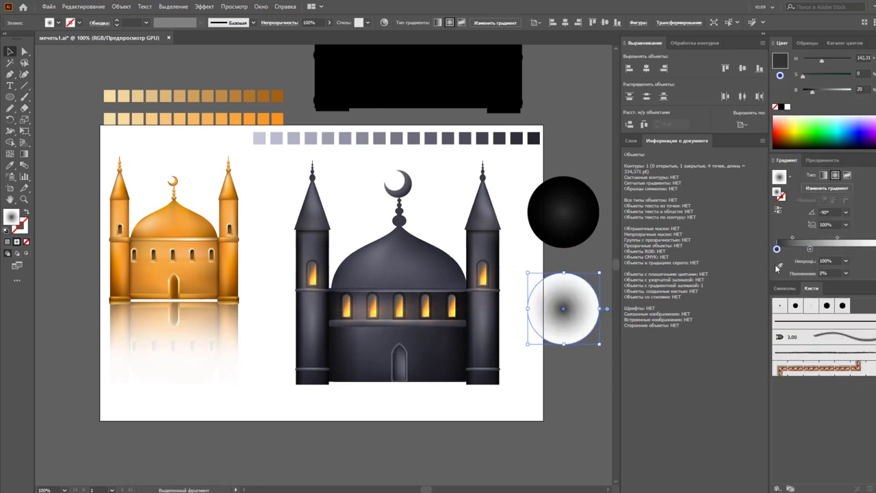
click(821, 159)
click(800, 175)
Set the upper black circle's blend mode to Осветление
click(562, 212)
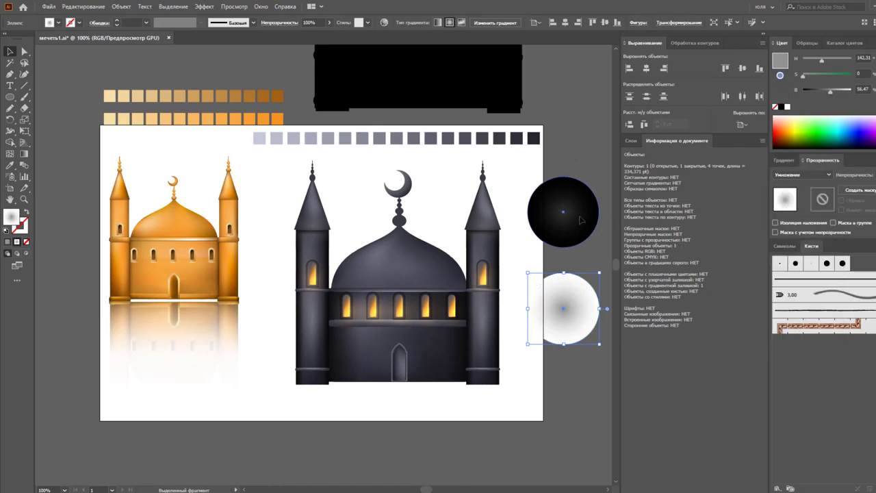
click(791, 180)
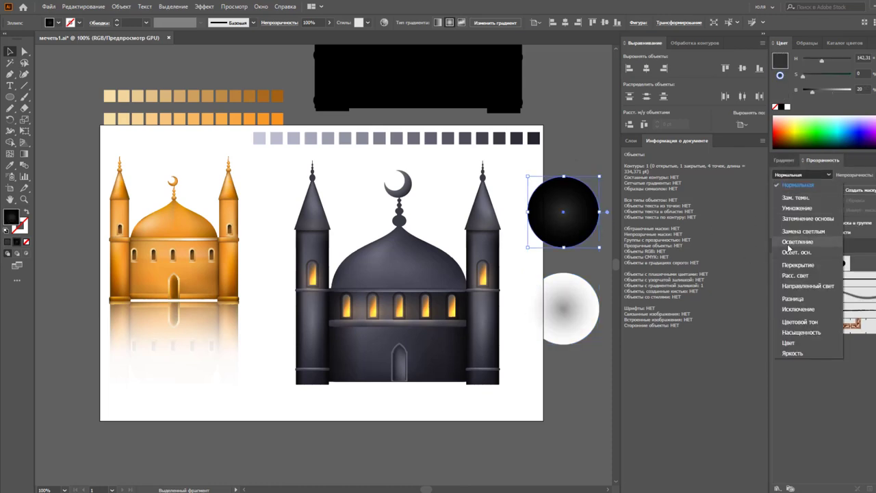
click(792, 247)
Place the grey Умножение circle behind the top of the dome
click(596, 264)
mouse_move(538, 294)
mouse_down()
mouse_move(477, 284)
mouse_move(350, 231)
mouse_up()
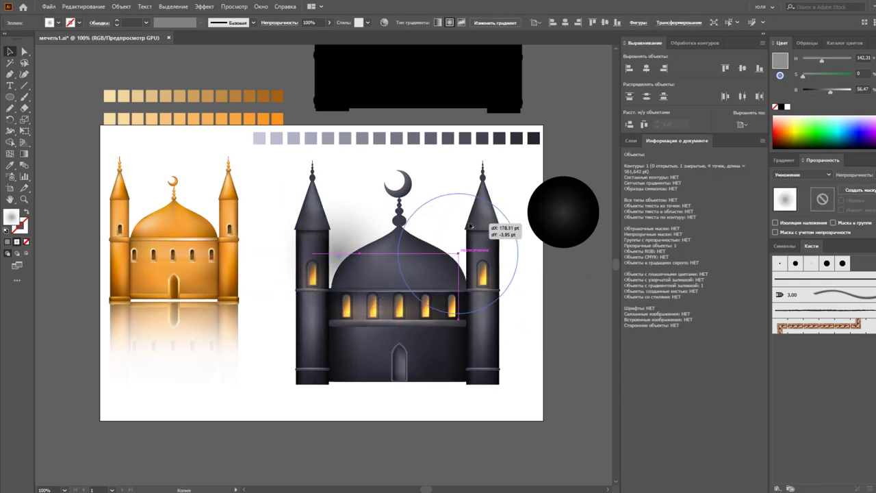
mouse_move(351, 230)
mouse_down()
mouse_move(464, 231)
mouse_move(389, 204)
mouse_move(432, 208)
mouse_up()
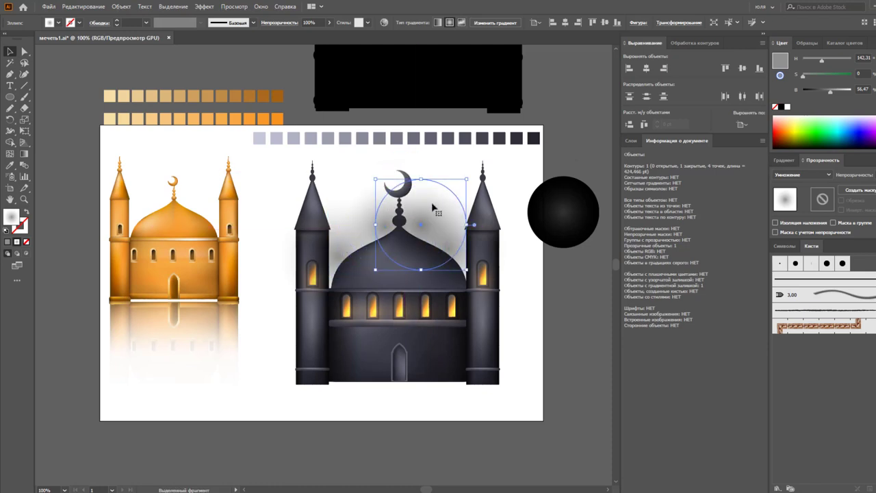
click(526, 283)
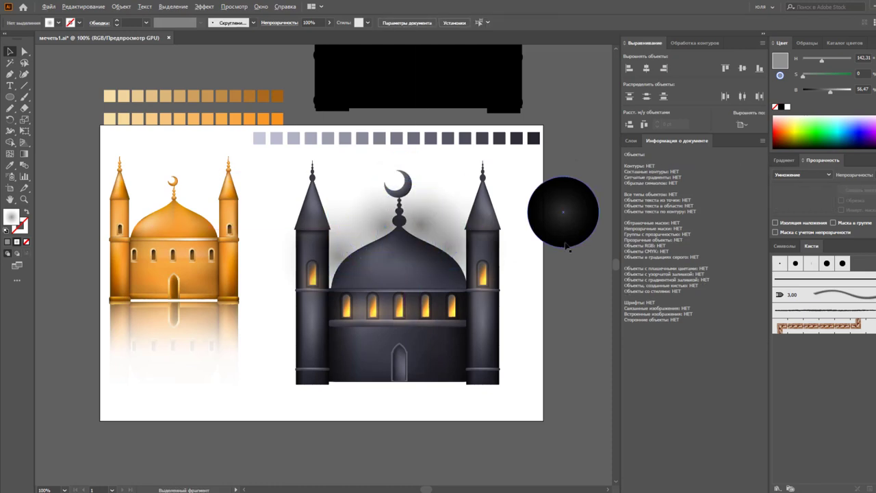
Move the dome highlight ellipse slightly right and lower, undoing trial changes
click(418, 277)
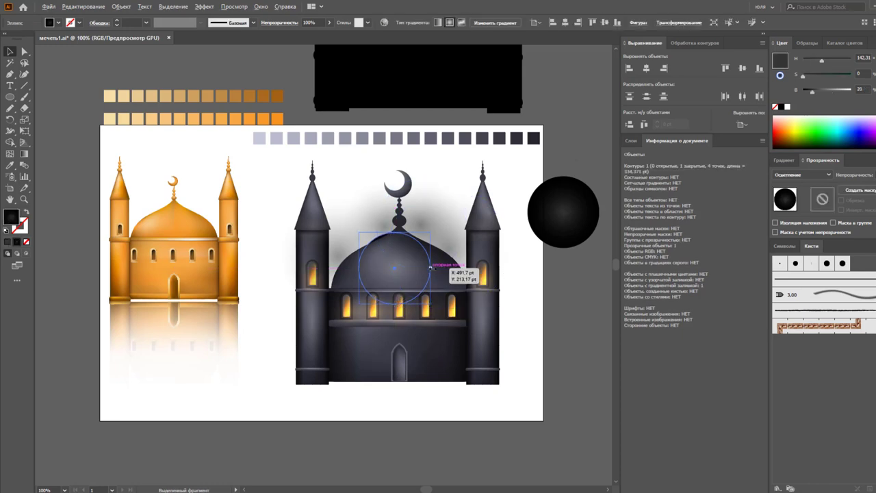
mouse_move(430, 268)
mouse_down()
mouse_move(449, 299)
mouse_move(397, 291)
mouse_up()
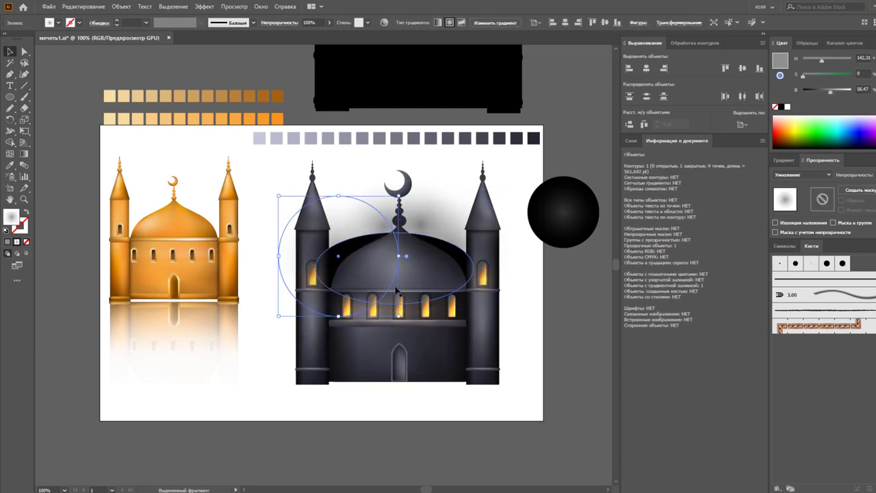
key(ctrl+z)
click(397, 277)
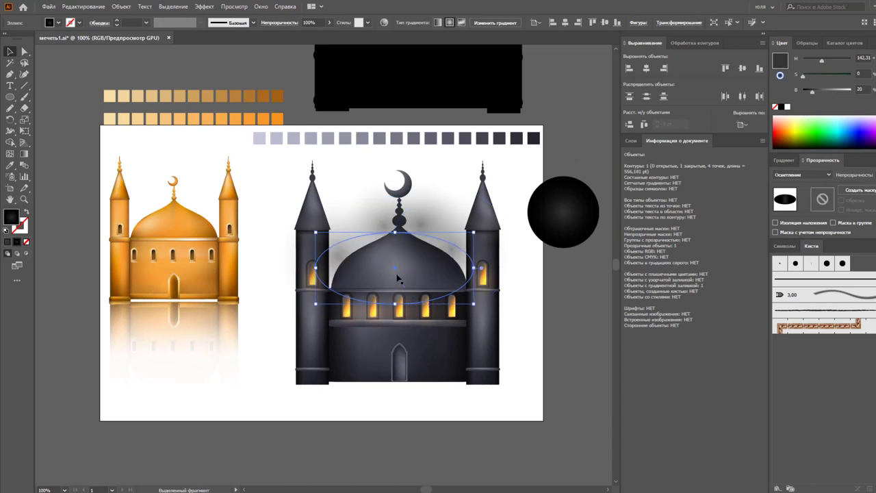
key(a)
key(v)
key(Right)
key(Right)
key(Right)
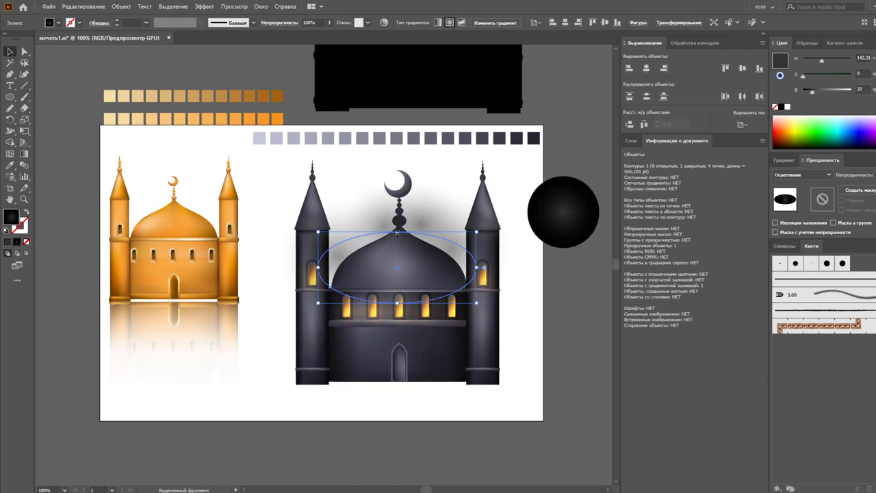
mouse_move(397, 233)
mouse_down()
mouse_move(406, 277)
mouse_move(615, 333)
mouse_up()
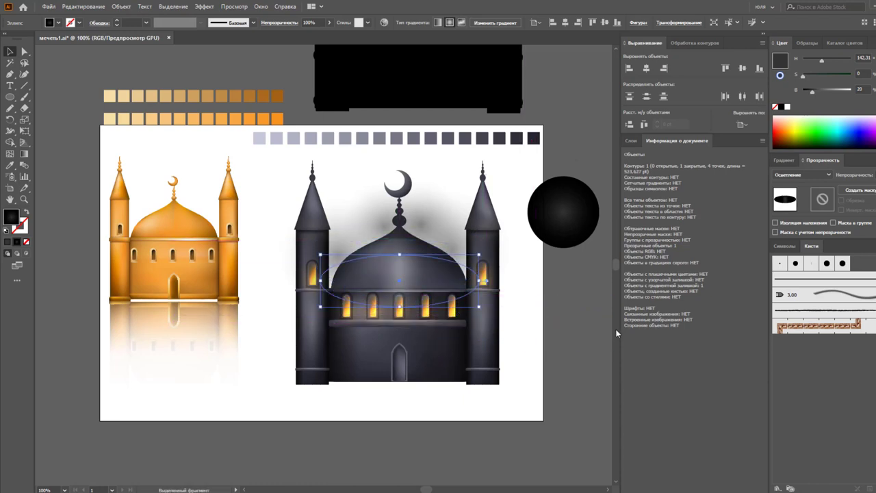
drag(462, 290, 605, 333)
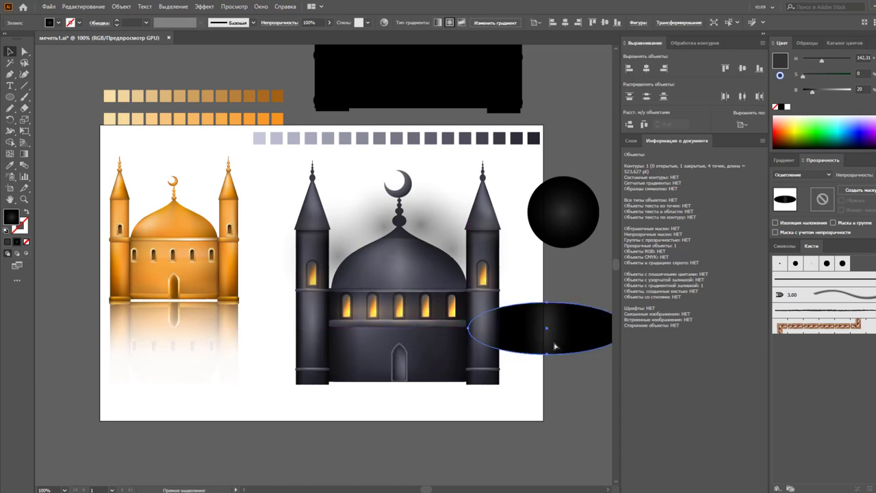
key(ctrl+z)
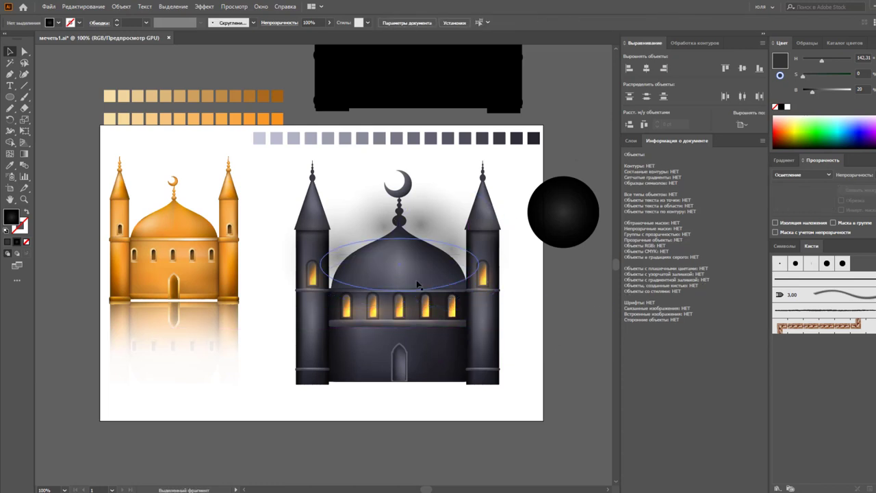
Deselect and place a copy of the black gradient circle below the original
key(ctrl+h)
key(ctrl+shift+a)
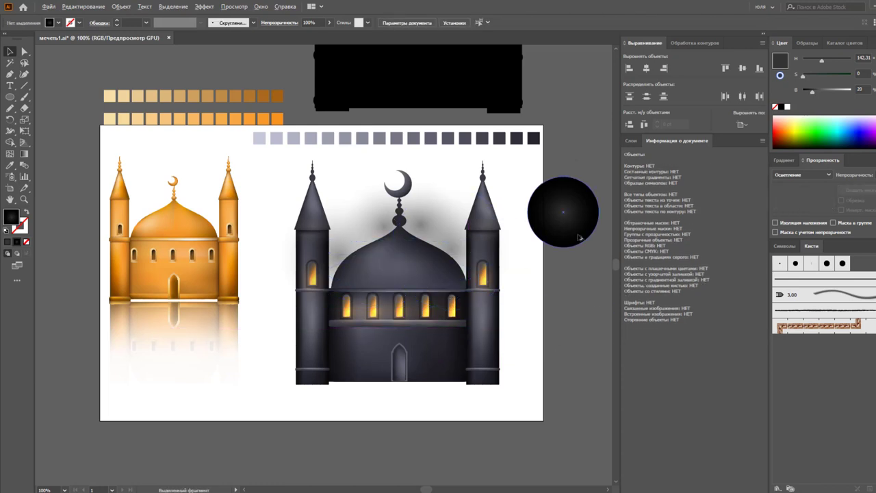
drag(579, 237, 584, 299)
Make the circle copy's outer gradient stop white
click(800, 175)
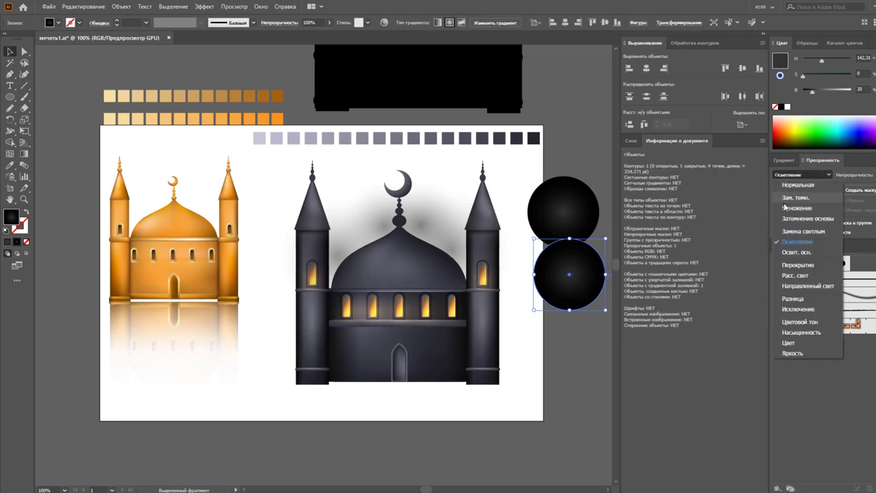
click(785, 160)
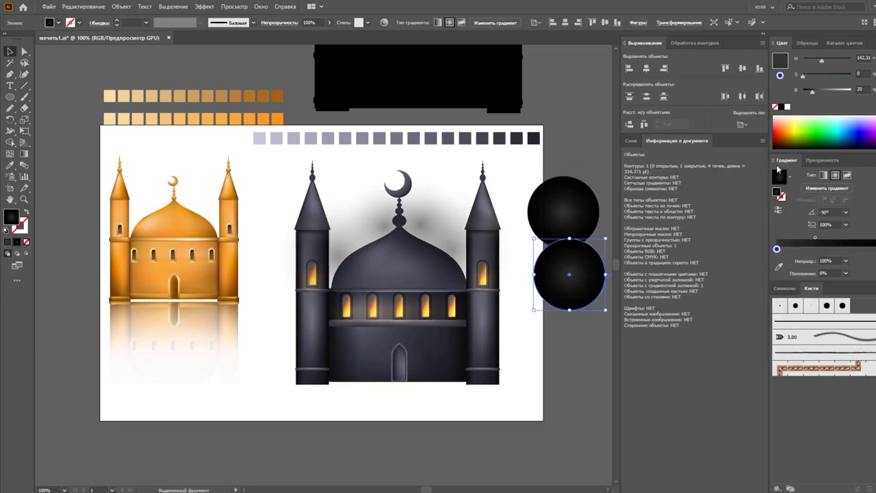
click(787, 106)
click(786, 108)
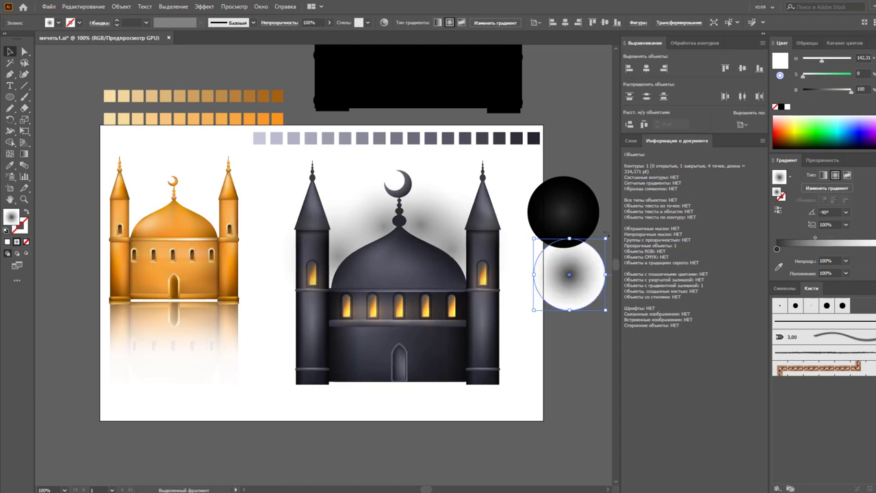
Make the copy's gradient Radial and squash it into a shorter oval
drag(569, 238, 569, 293)
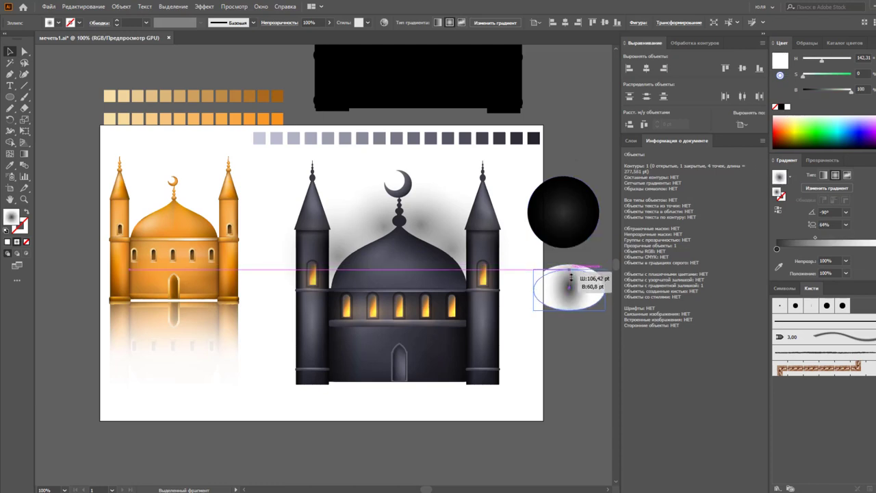
key(ctrl+z)
key(ctrl+z)
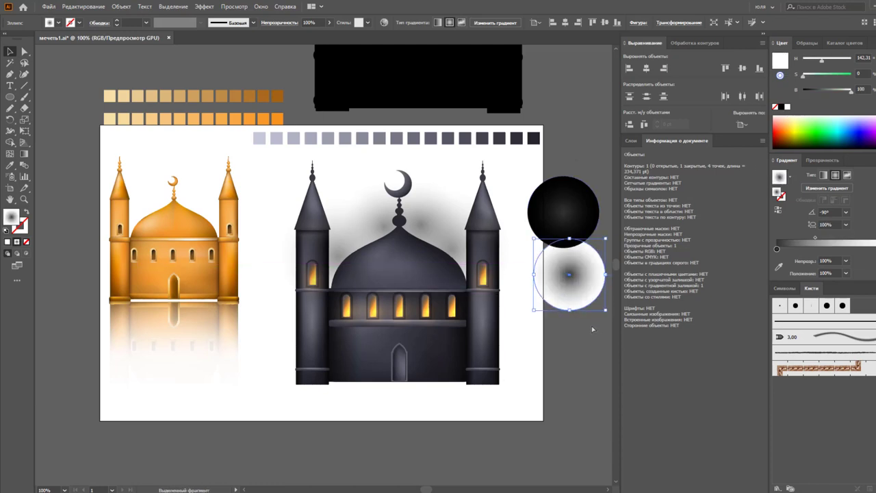
key(ctrl+shift+a)
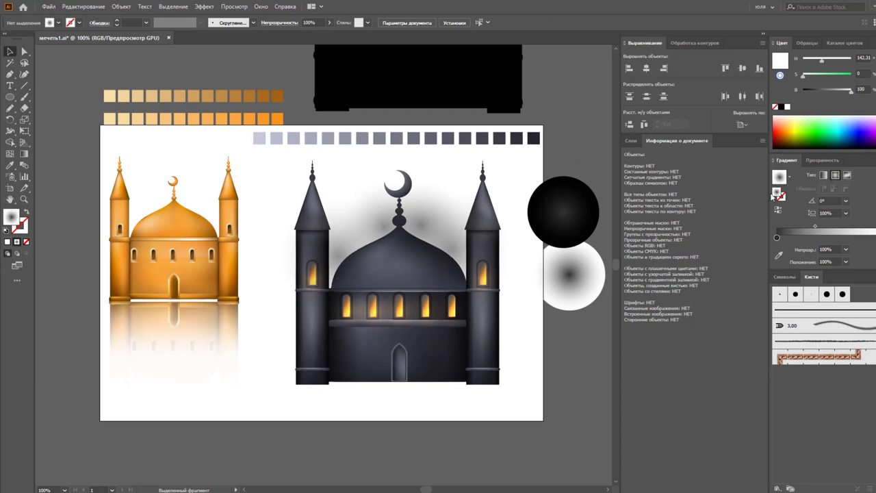
key(ctrl+shift+z)
key(ctrl+shift+z)
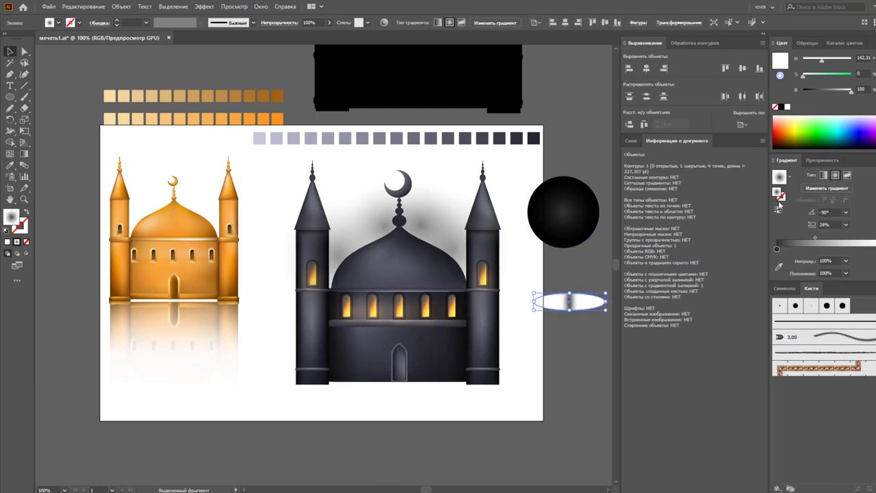
key(ctrl+z)
key(ctrl+z)
click(835, 177)
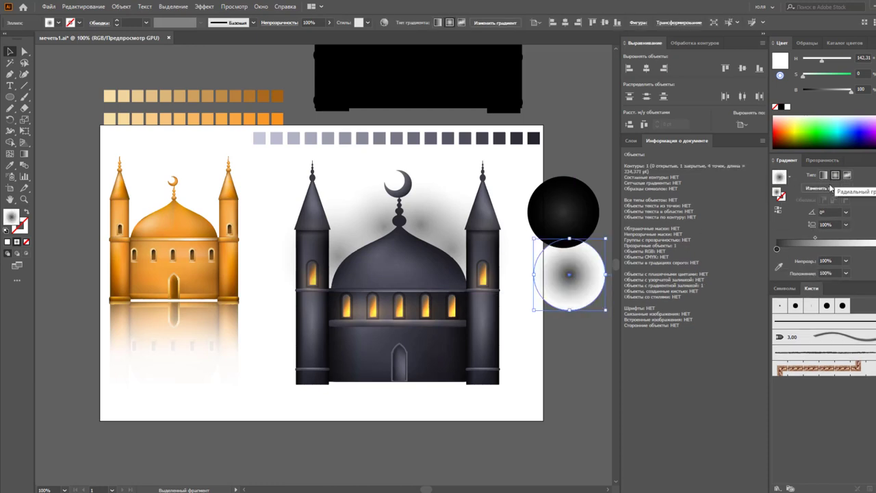
drag(569, 309, 574, 279)
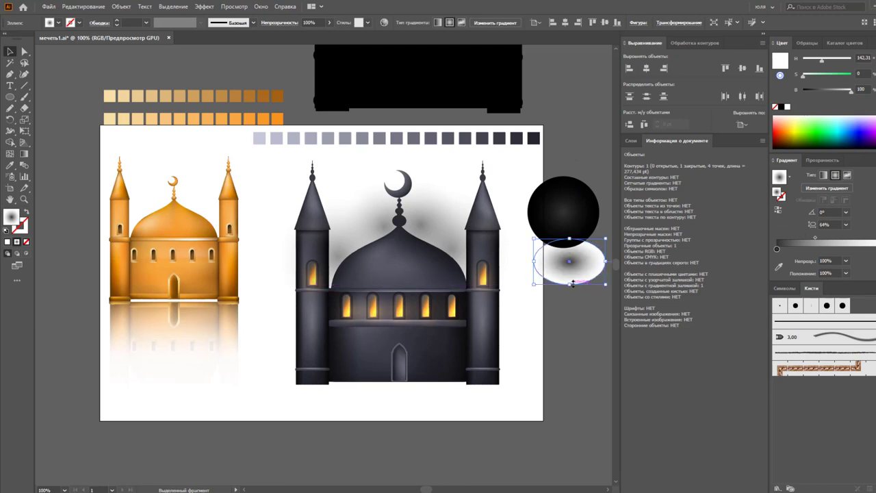
Flatten the oval onto the dark dome and set its blend mode to Lighten
mouse_move(568, 241)
mouse_down()
mouse_move(568, 251)
mouse_move(409, 287)
mouse_up()
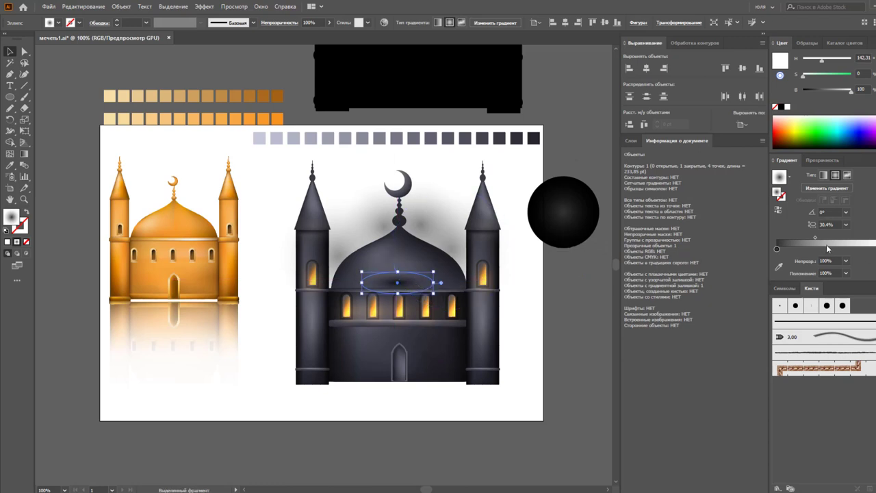
click(776, 248)
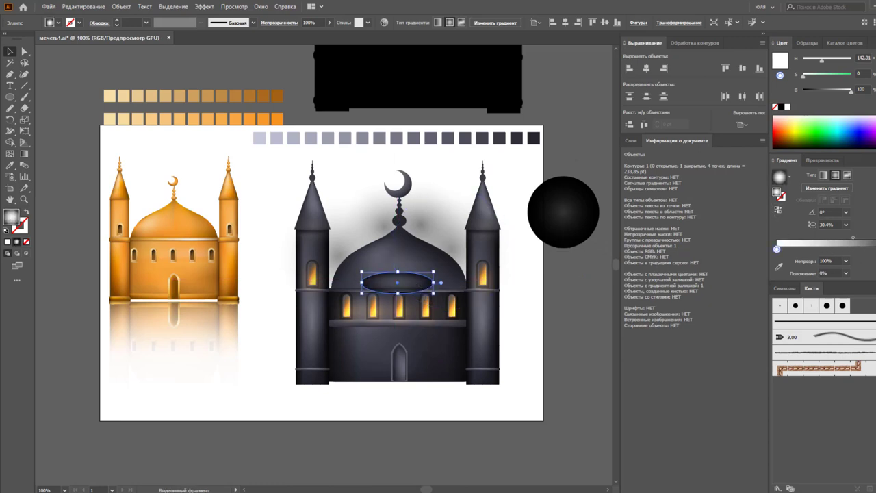
click(867, 249)
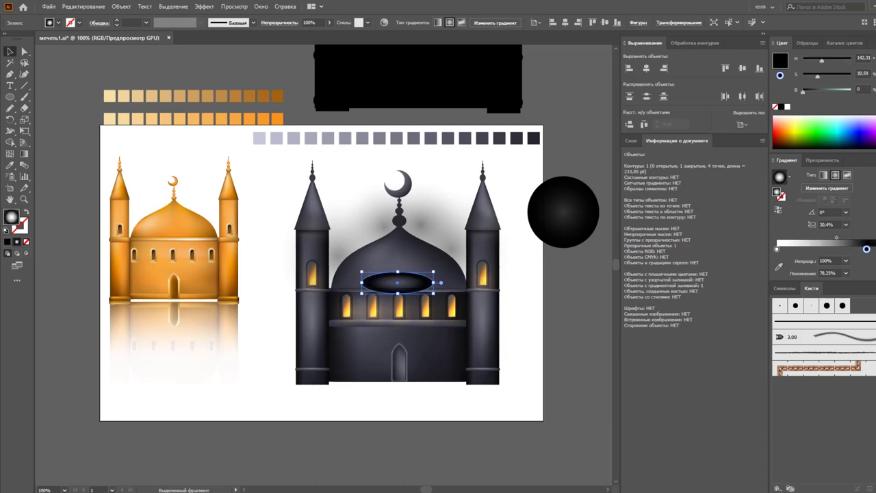
click(822, 159)
click(802, 175)
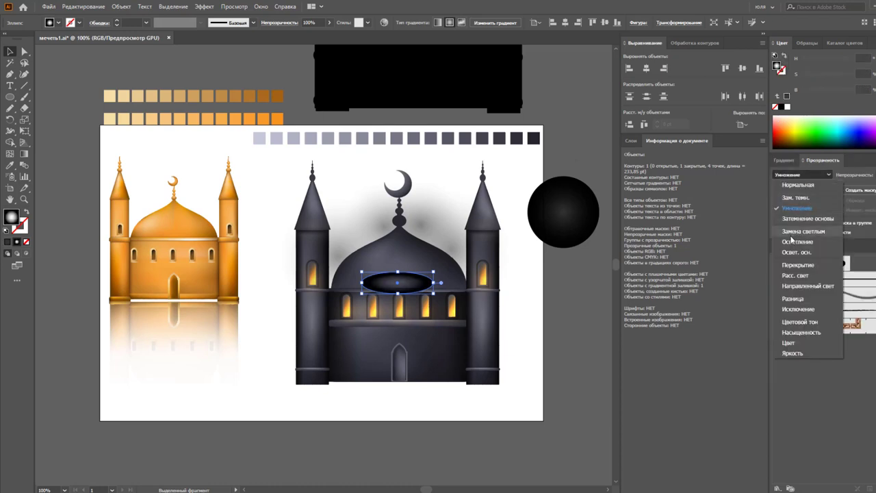
click(792, 233)
click(786, 160)
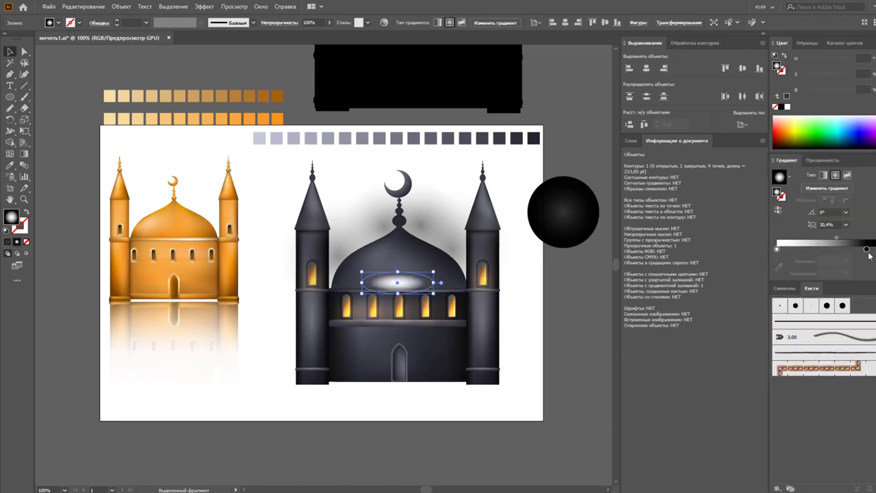
Darken the oval's gradient stops so the glow fades, and enlarge it about twice
drag(867, 249, 815, 248)
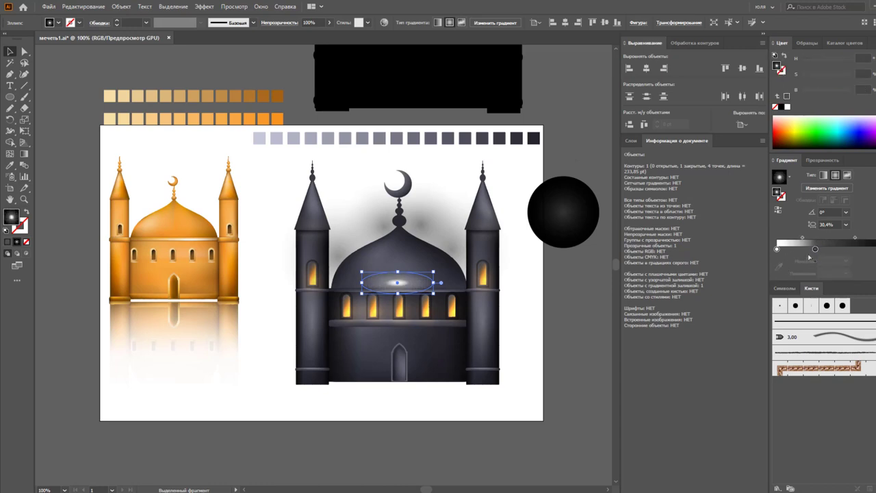
click(777, 249)
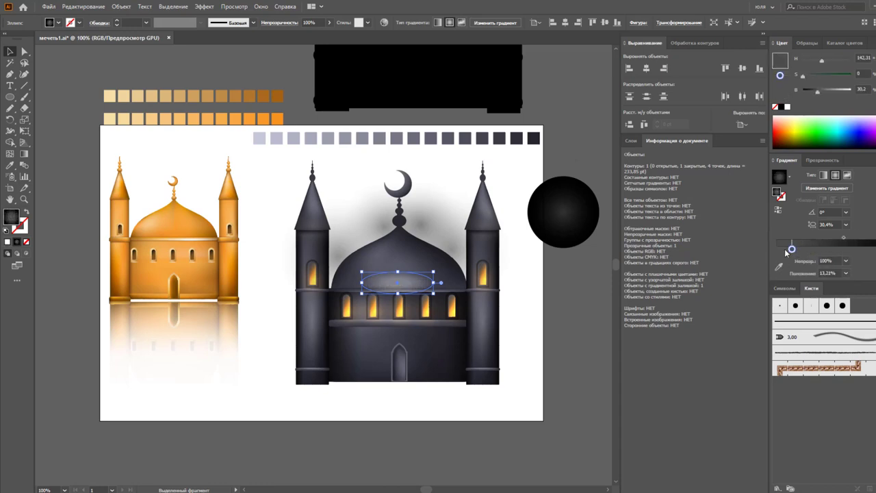
mouse_move(815, 249)
mouse_down()
mouse_move(828, 253)
mouse_move(804, 249)
mouse_up()
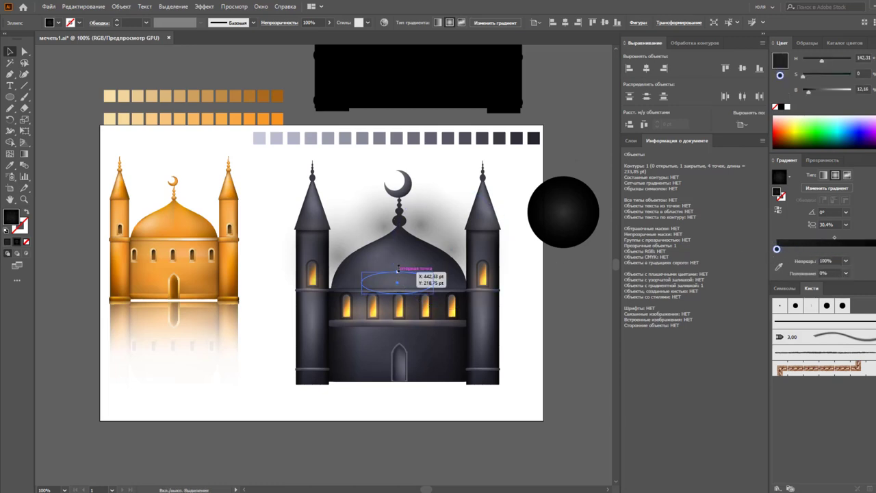
drag(398, 272, 398, 250)
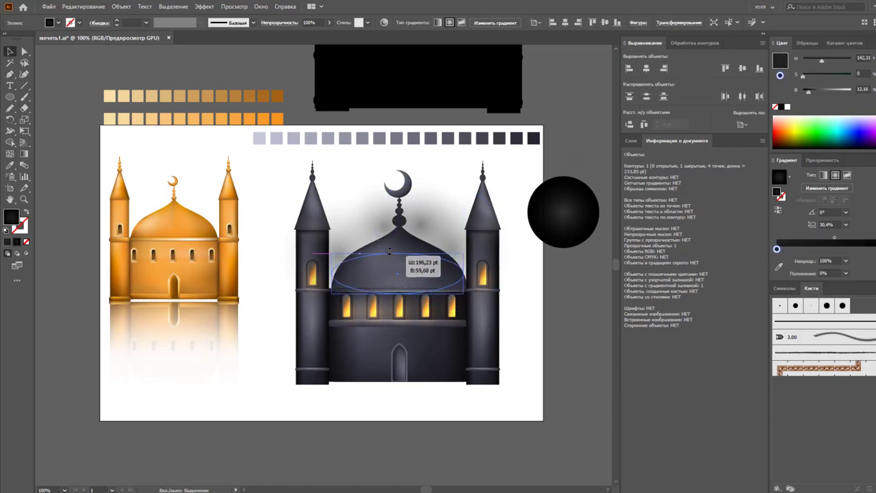
Reposition the blurred gradient circle onto the top of the dome
click(515, 284)
drag(392, 286, 507, 281)
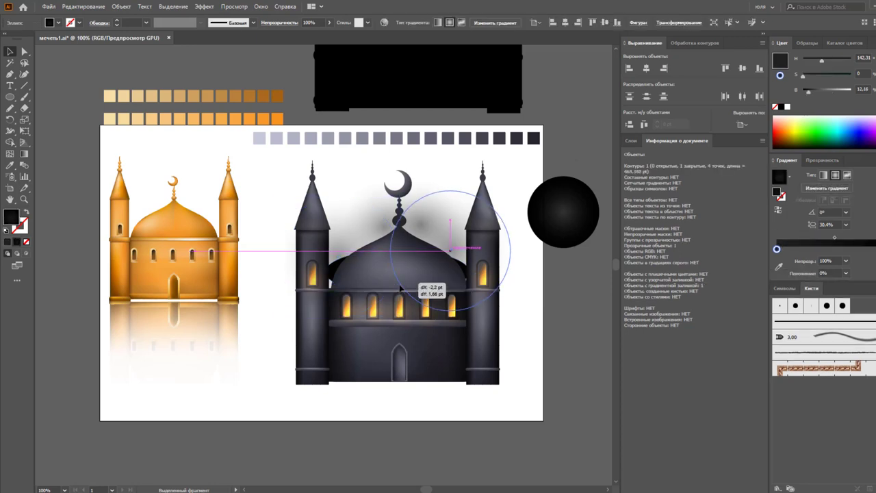
drag(395, 288, 280, 293)
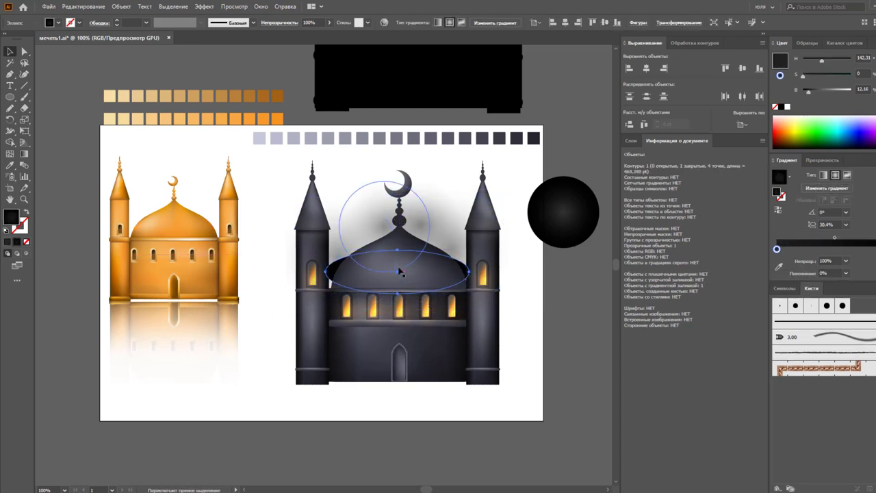
click(401, 272)
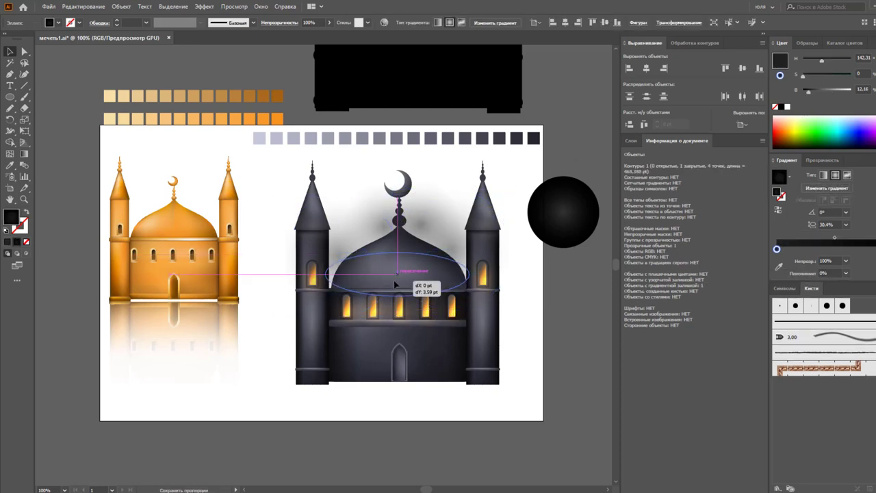
click(507, 312)
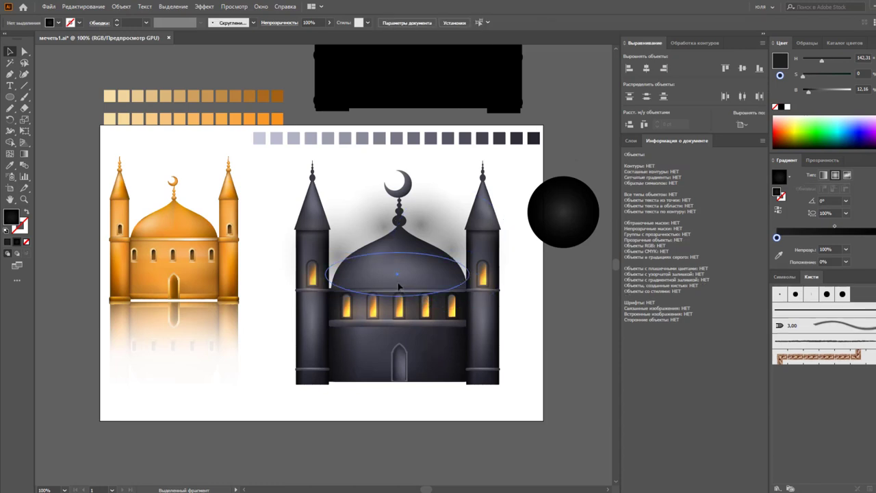
click(399, 286)
click(538, 312)
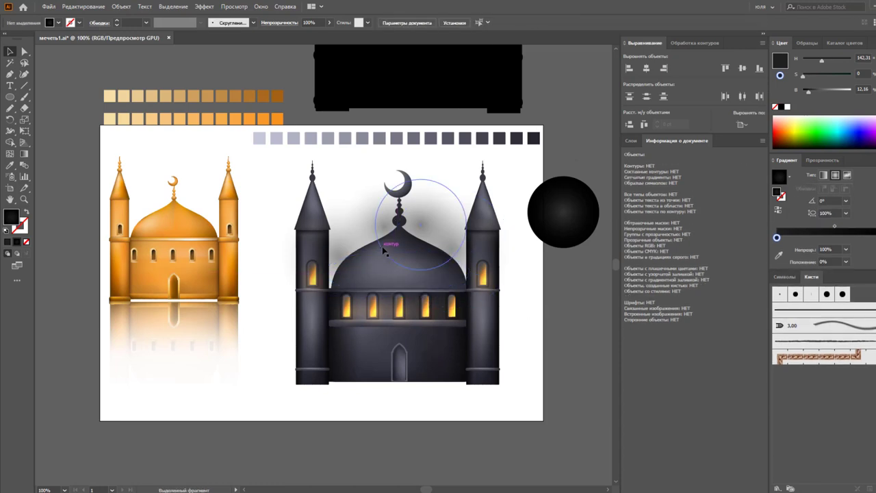
drag(436, 233, 414, 254)
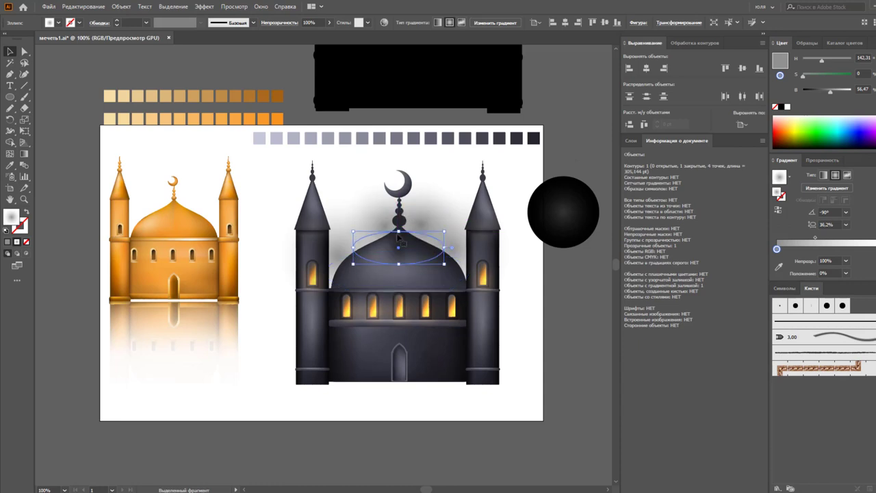
Give the dome-top circle a radial gradient, flatten it, and shift the gradient midpoint
key(a)
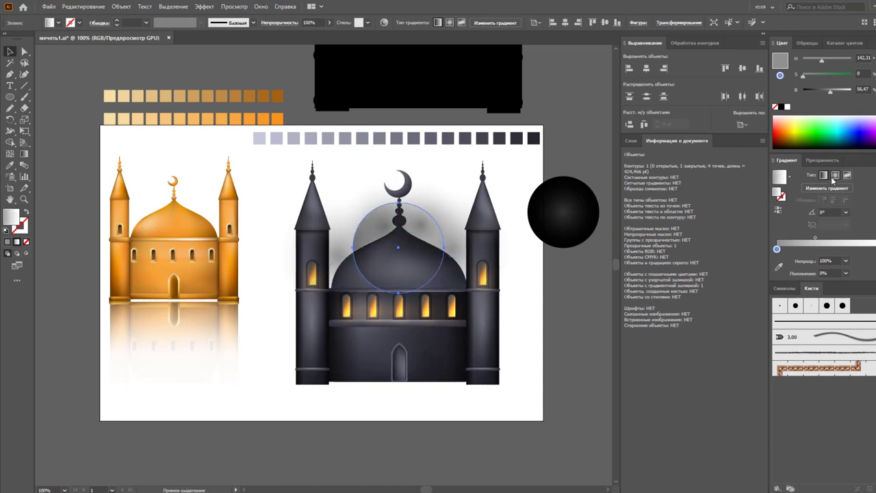
click(835, 176)
key(v)
mouse_move(400, 230)
mouse_down()
mouse_move(423, 209)
mouse_move(398, 227)
mouse_up()
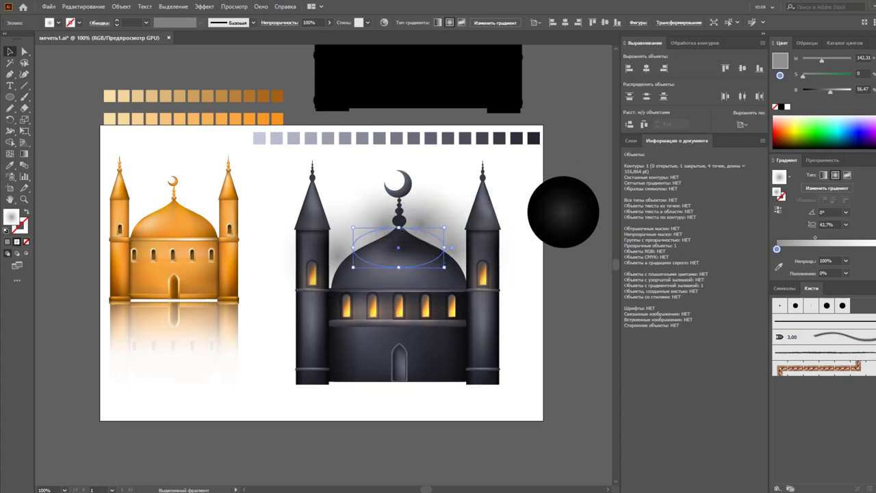
drag(815, 239, 833, 239)
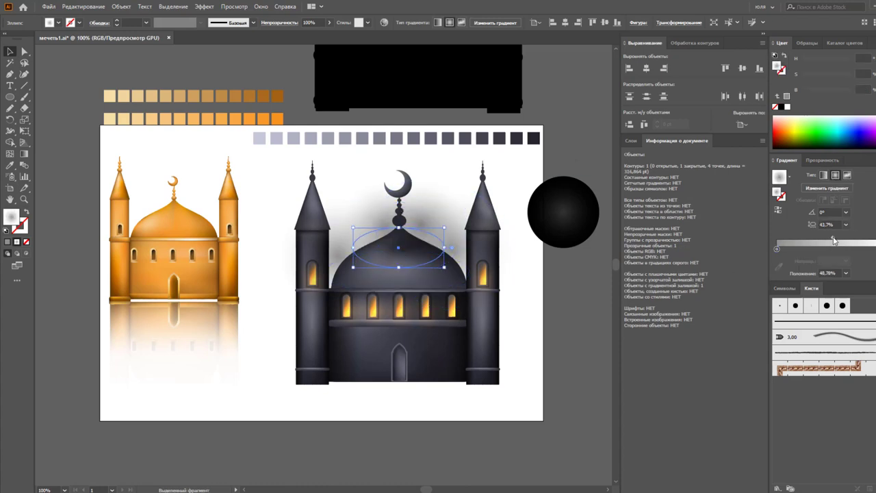
Resize the glow ellipse around its centre to softly shade the finial
drag(444, 227, 467, 205)
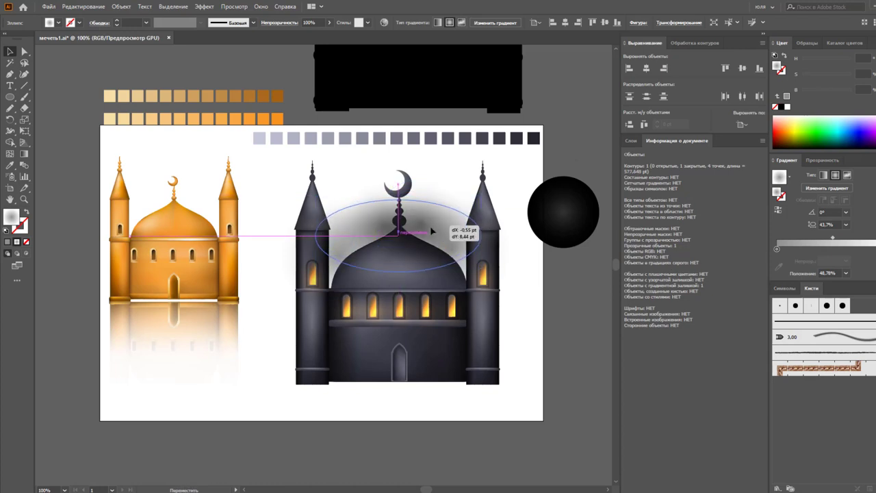
click(565, 315)
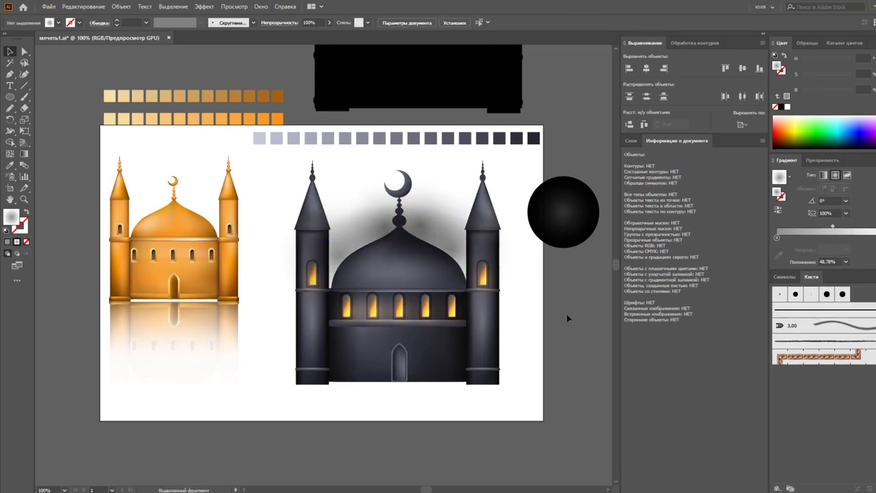
click(435, 232)
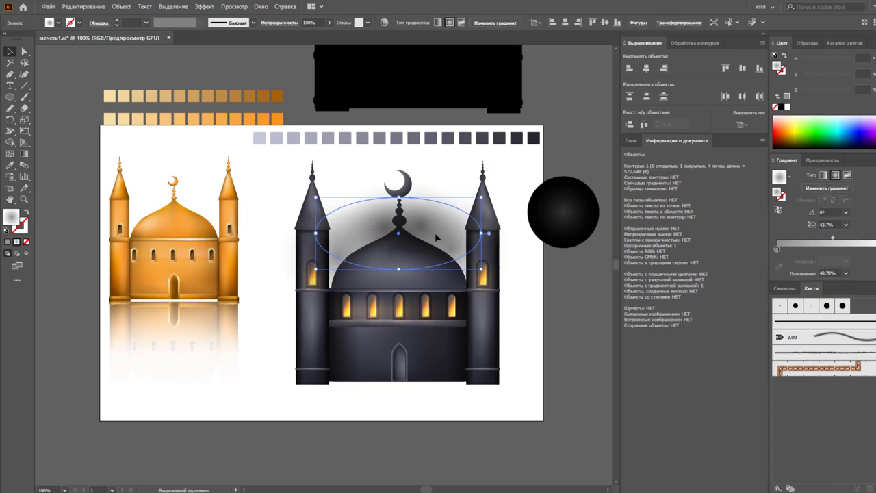
drag(411, 204, 436, 252)
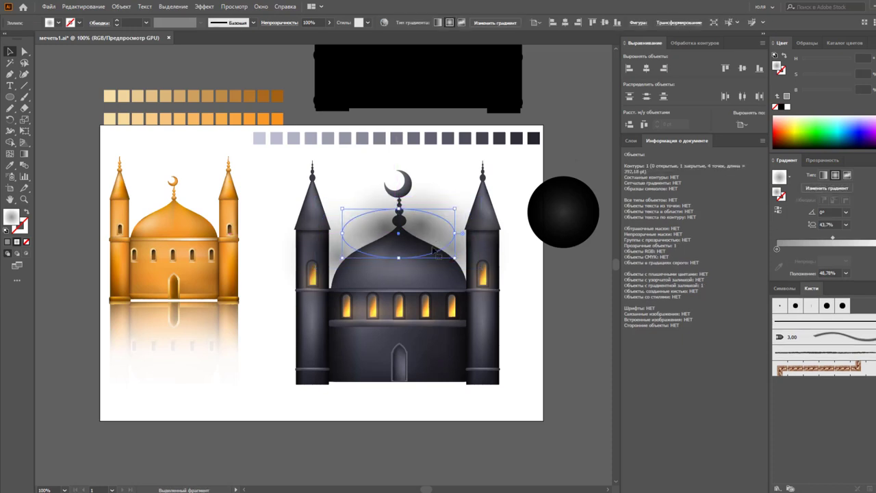
click(530, 278)
Move the dome glow ellipse down over the windows
scroll(545, 282, down, 2)
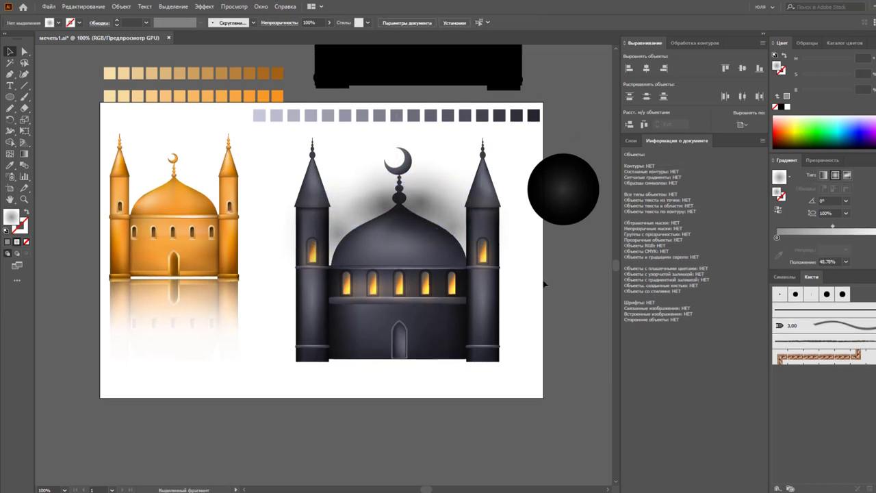
drag(436, 232, 436, 284)
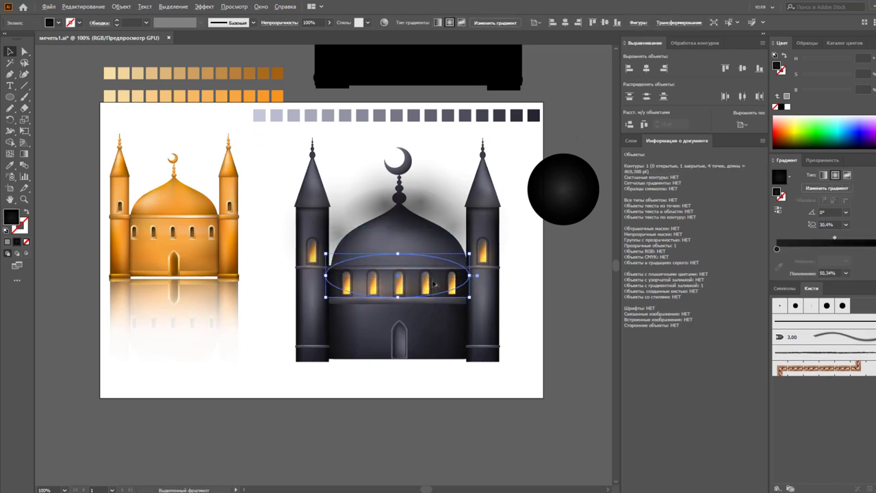
click(506, 333)
drag(413, 277, 420, 313)
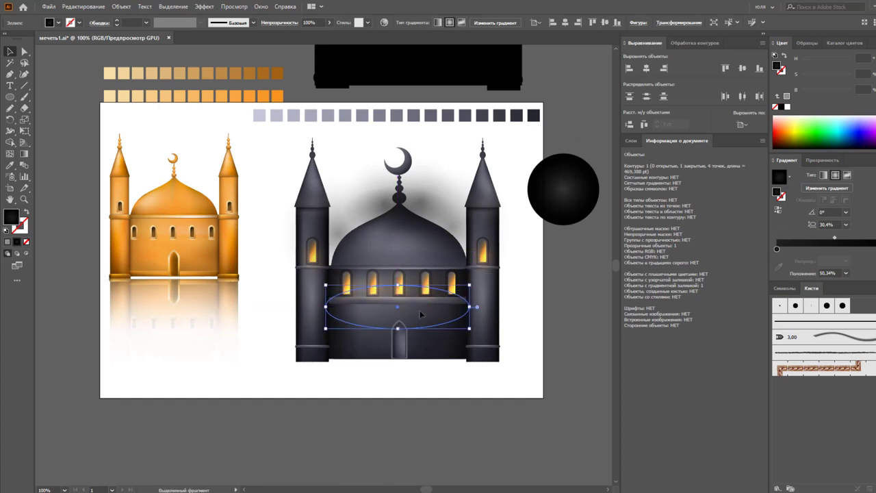
click(558, 339)
key(ctrl+z)
key(ctrl+z)
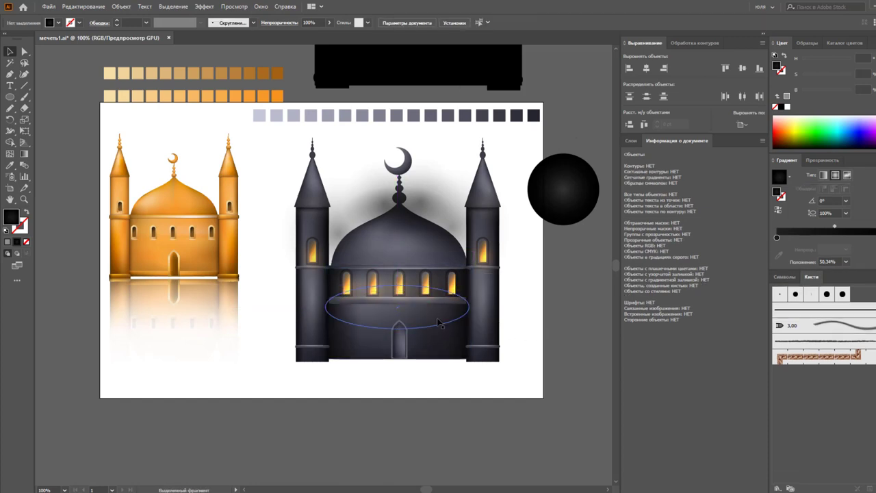
Move a dark shading ellipse down just below the window row
mouse_move(422, 253)
mouse_down()
mouse_move(452, 350)
mouse_move(410, 363)
mouse_move(367, 349)
mouse_move(340, 289)
mouse_up()
click(408, 397)
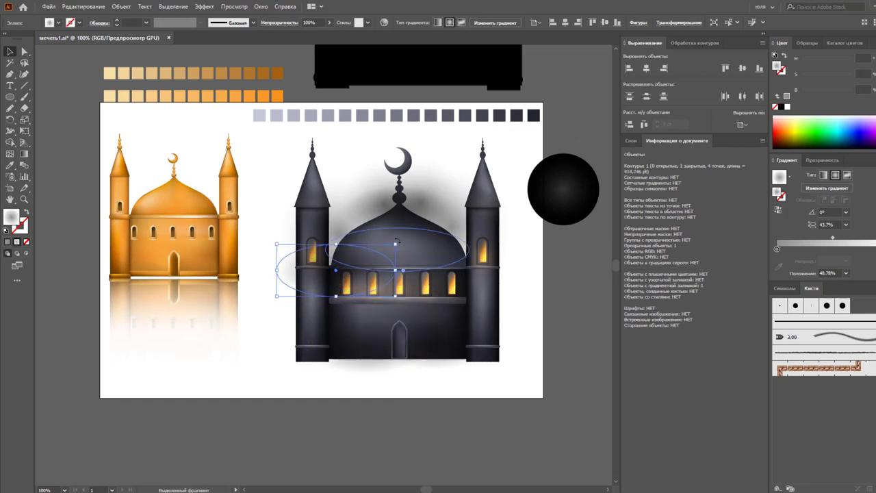
mouse_move(405, 260)
mouse_down()
mouse_move(342, 318)
mouse_move(456, 300)
mouse_move(393, 296)
mouse_up()
click(284, 319)
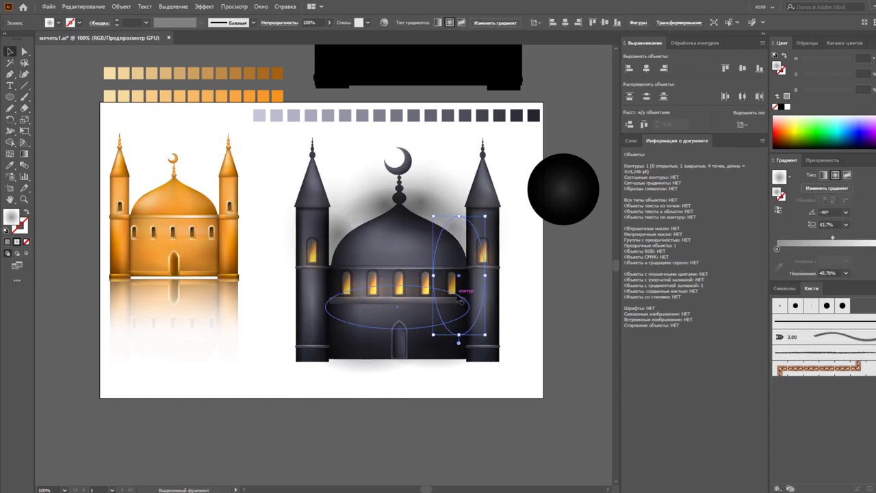
click(520, 267)
Turn an ellipse vertical by the right tower, darken its left gradient stop, then show the mosque's layers
click(464, 266)
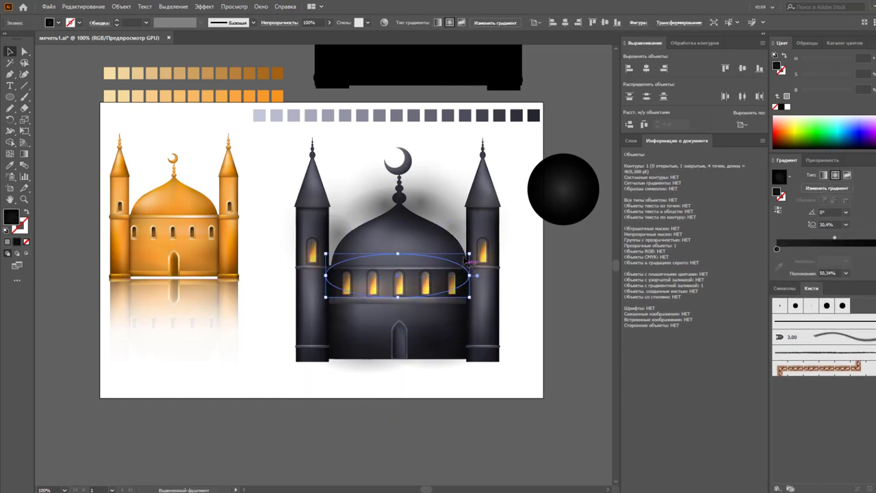
mouse_move(481, 285)
mouse_down()
mouse_move(473, 322)
mouse_move(472, 282)
mouse_up()
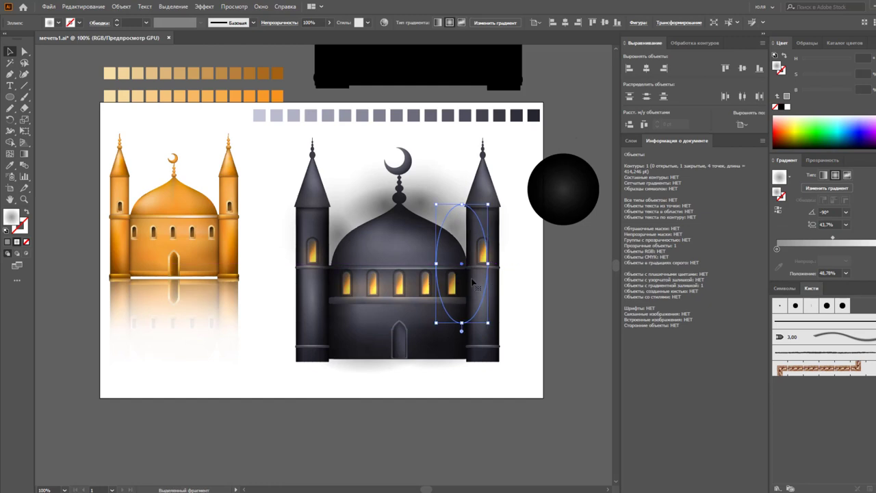
click(777, 249)
drag(826, 95, 822, 92)
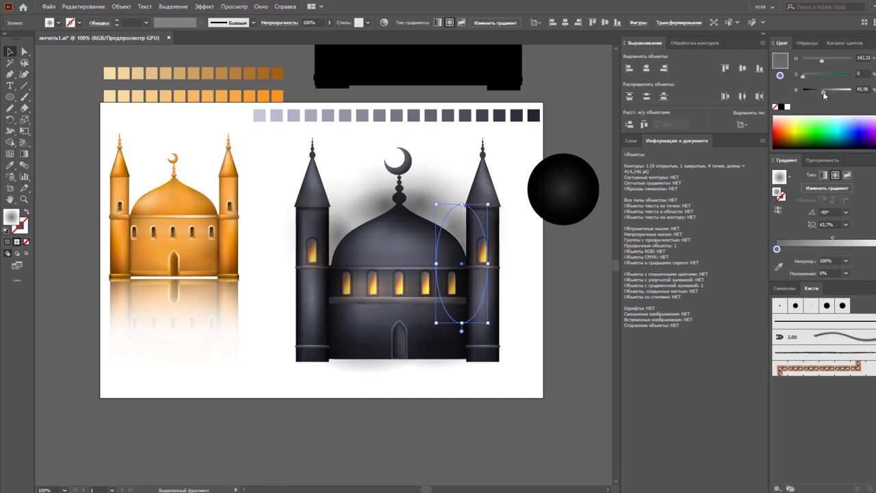
click(583, 269)
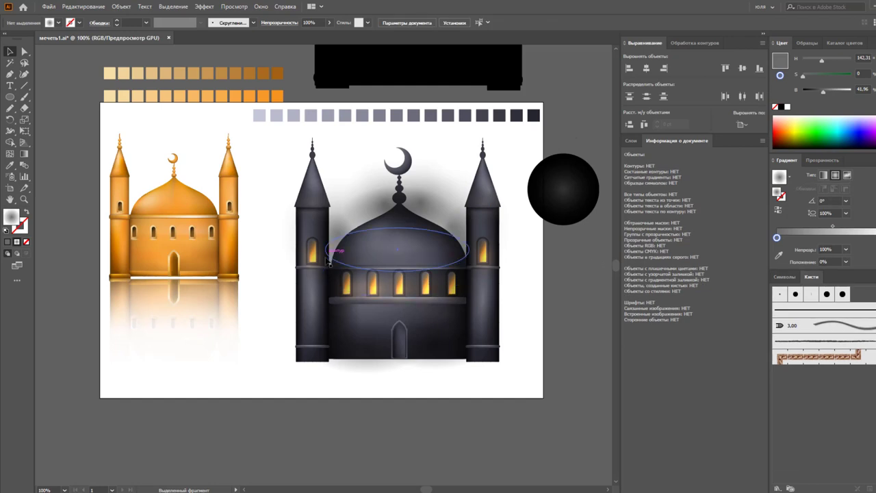
click(313, 342)
click(630, 140)
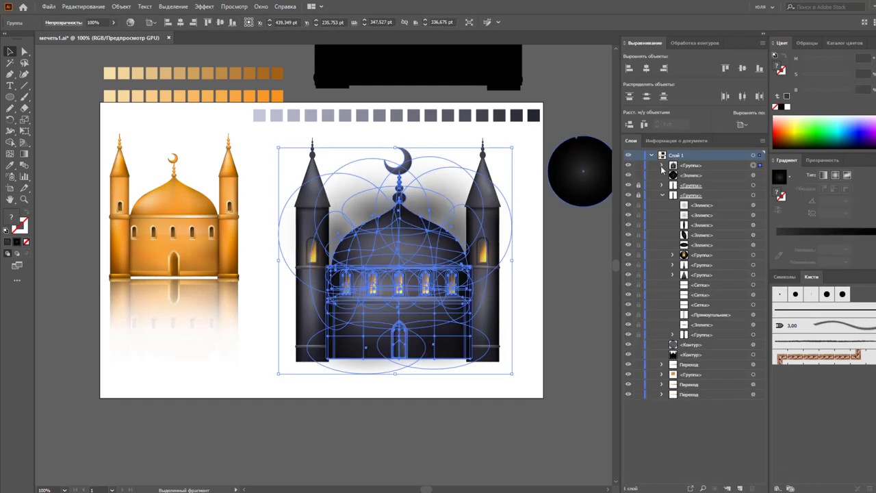
Select the dome and lower building meshes in Layers, bring them forward, and fill them white
click(661, 166)
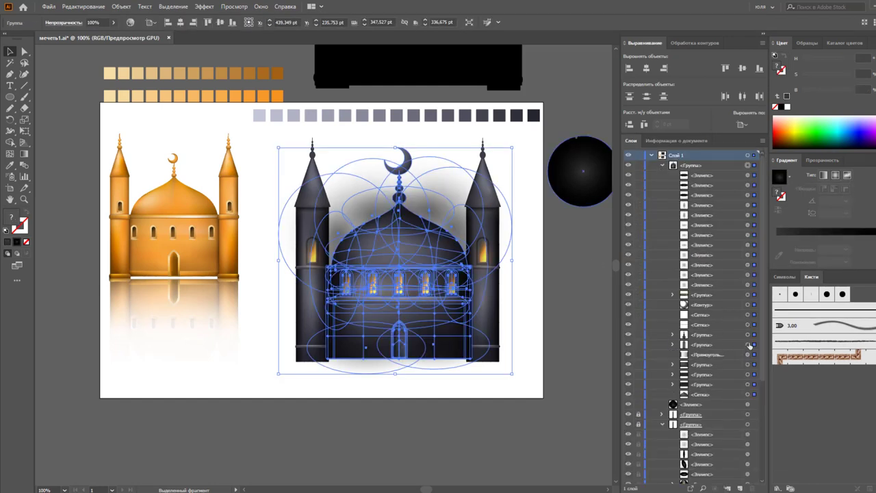
click(748, 335)
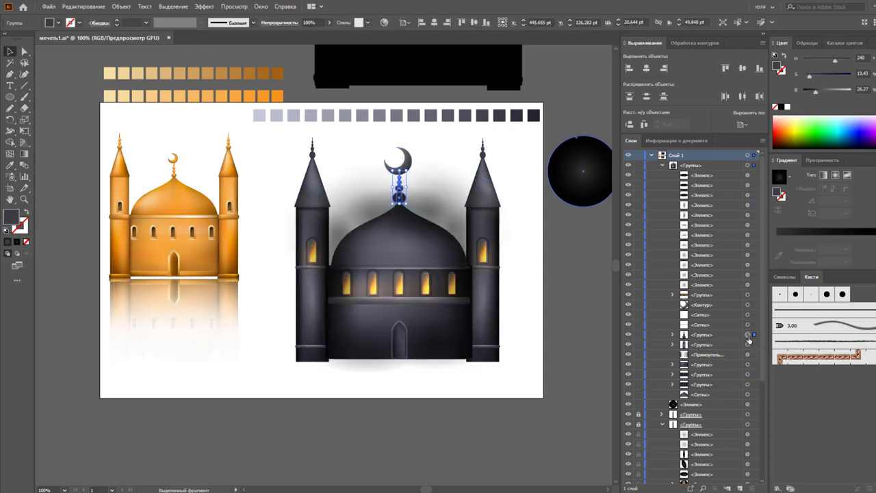
click(748, 345)
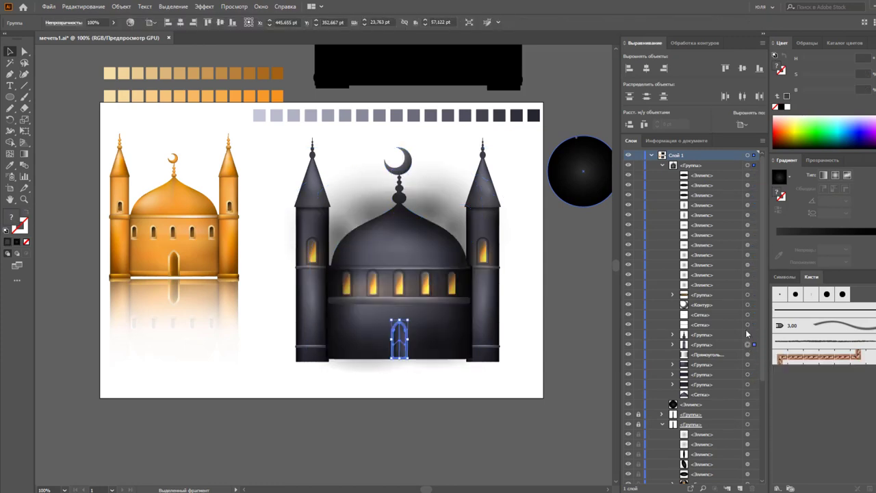
click(748, 394)
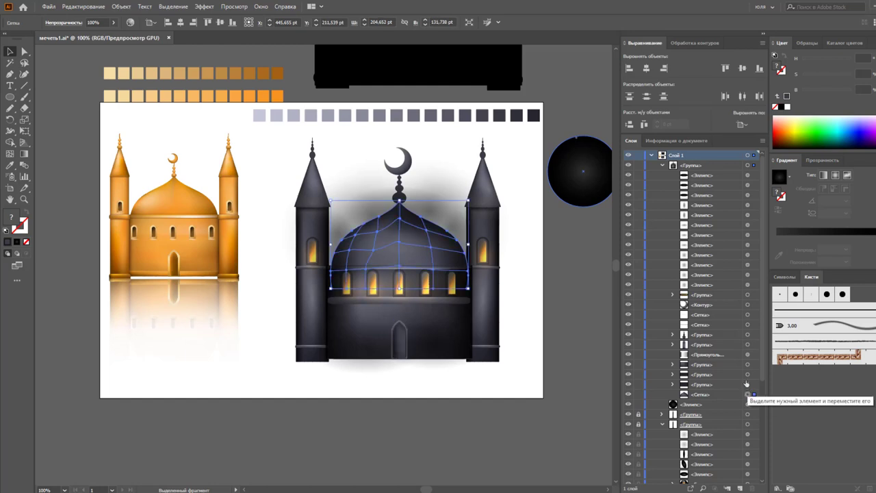
shift+click(748, 365)
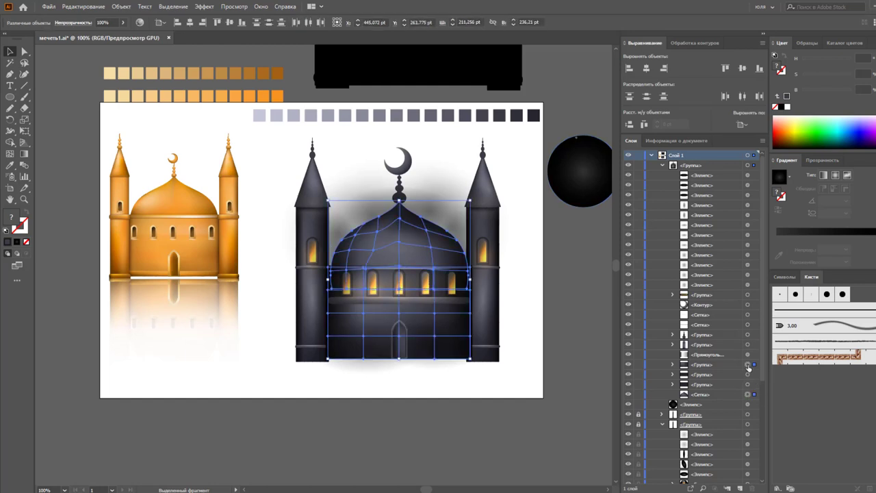
key(ctrl+bracketright)
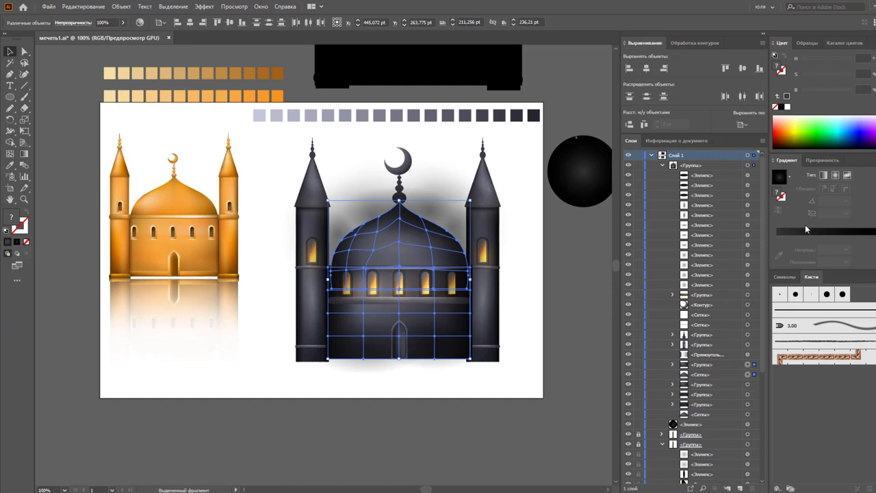
click(786, 108)
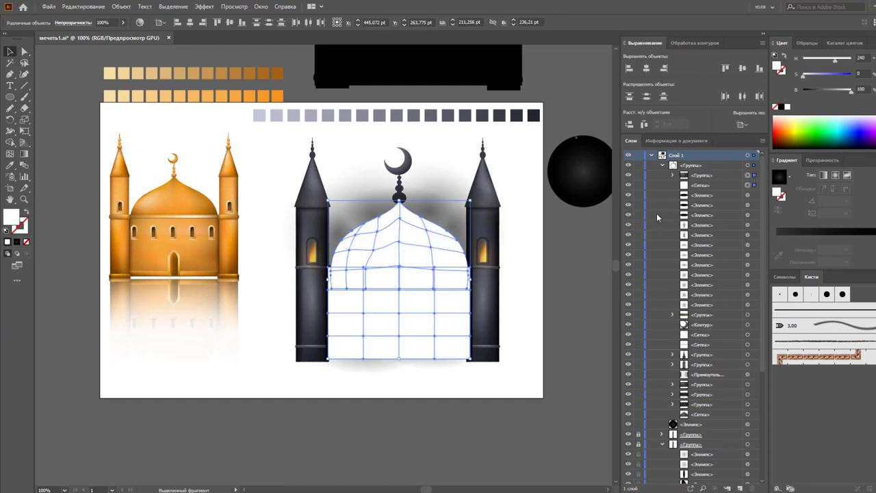
Use the white dome shape as an opacity mask over the dark mosque group
shift+click(749, 186)
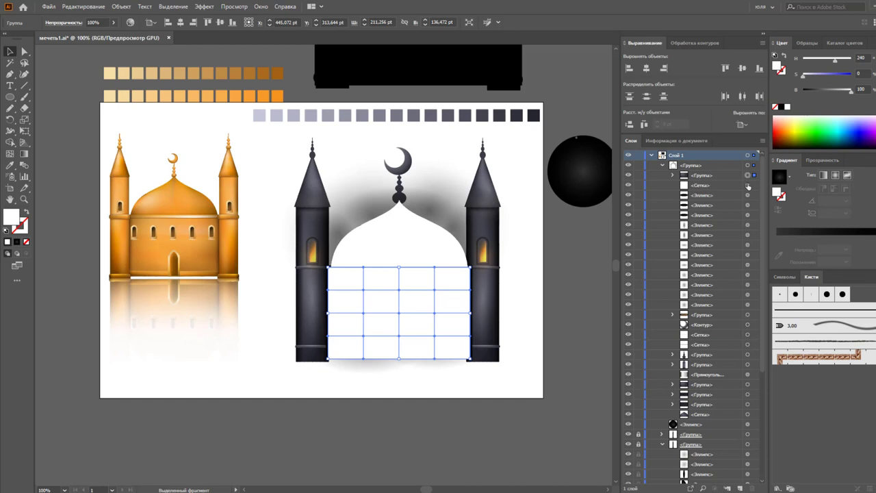
key(ctrl+z)
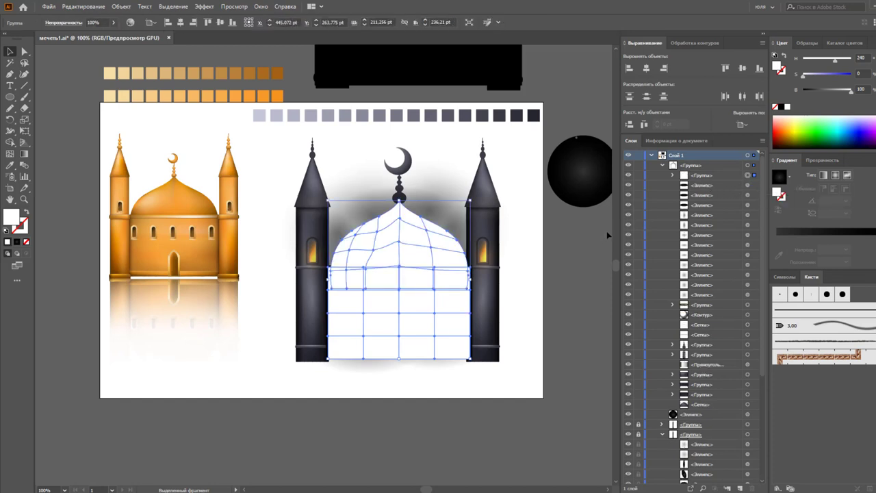
key(ctrl+z)
key(ctrl+shift+z)
click(591, 243)
click(662, 176)
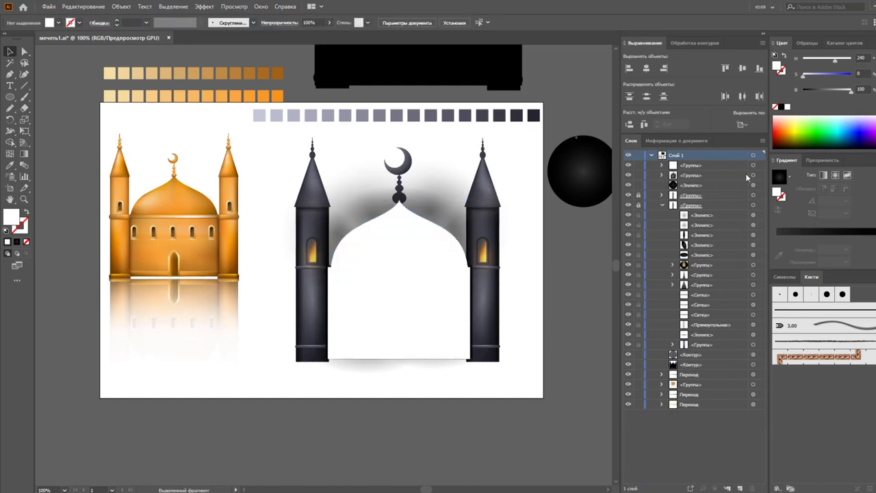
click(753, 175)
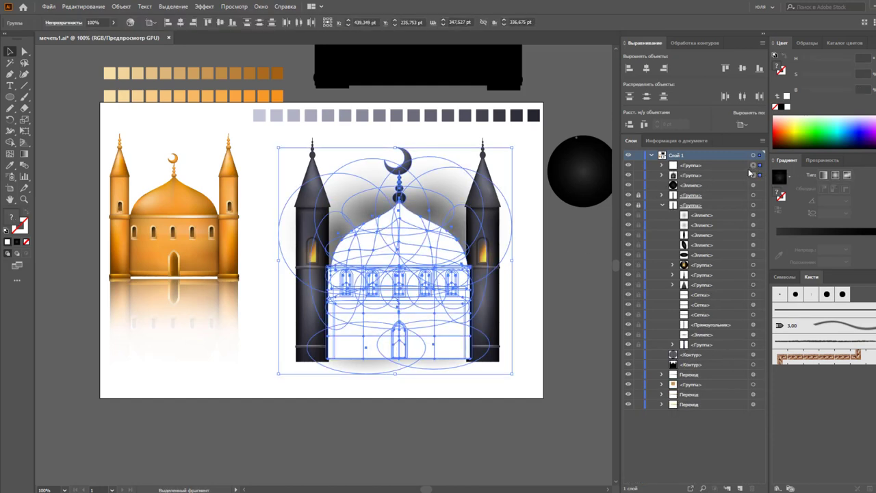
click(822, 160)
click(856, 191)
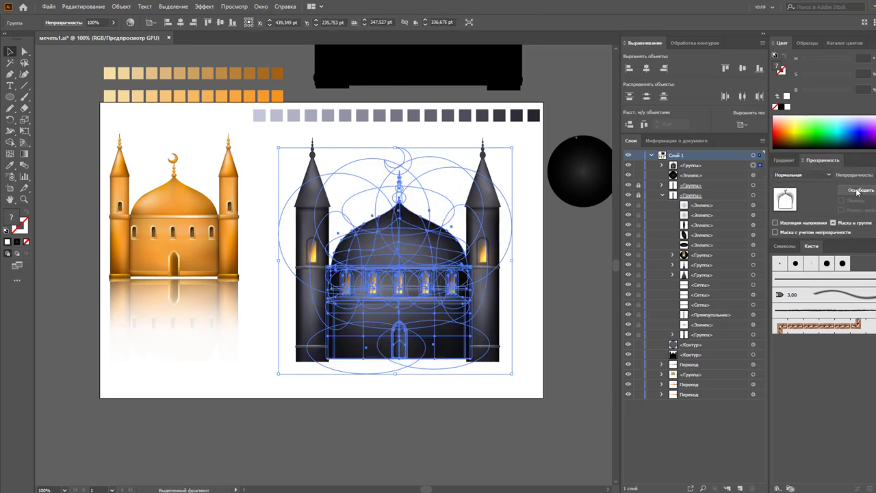
click(596, 250)
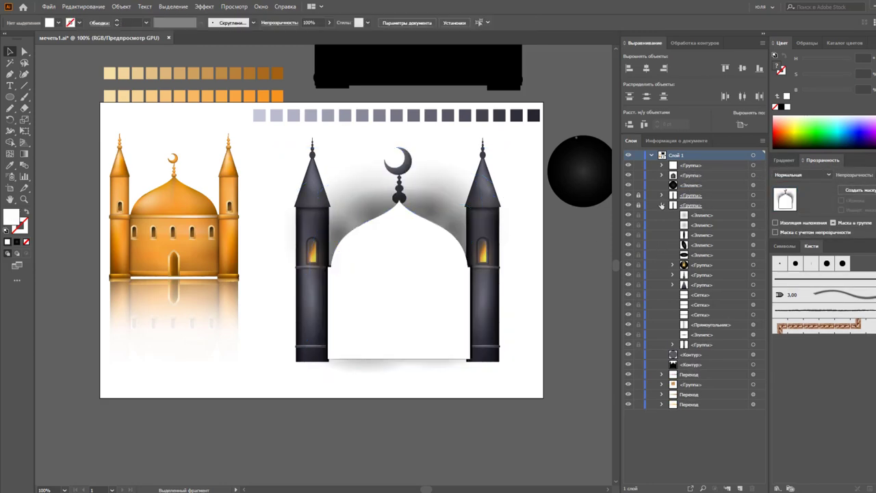
Pull the crescent and spire balls out of the group, paste them in front, and group them
click(662, 175)
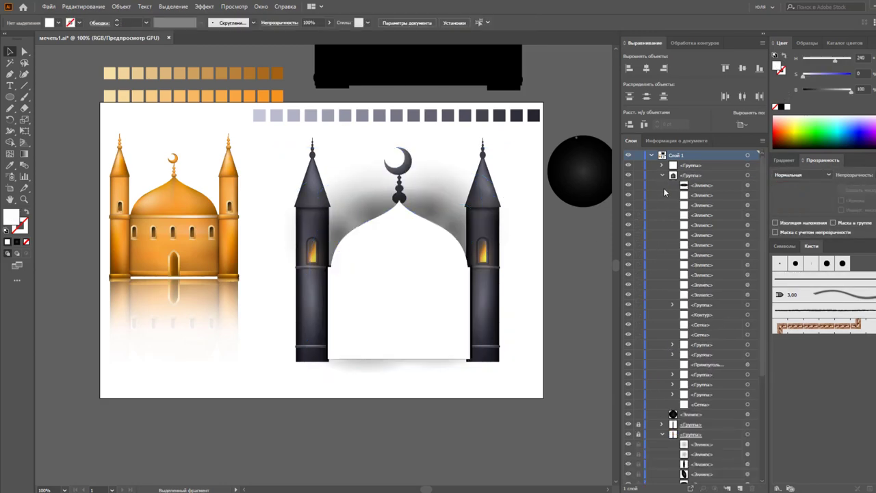
click(749, 315)
shift+click(748, 345)
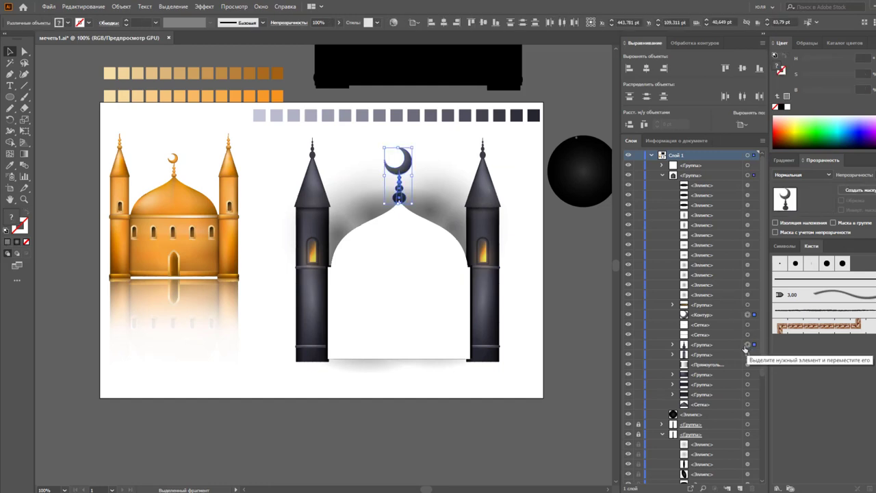
key(Delete)
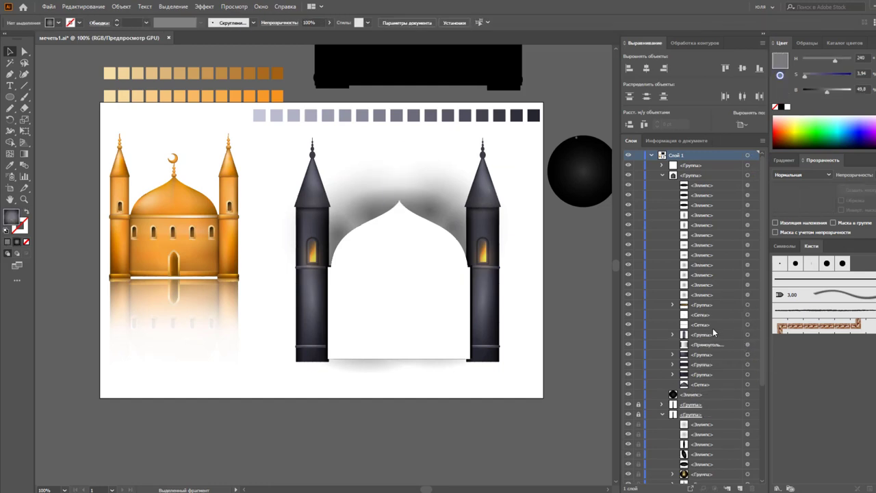
key(ctrl+f)
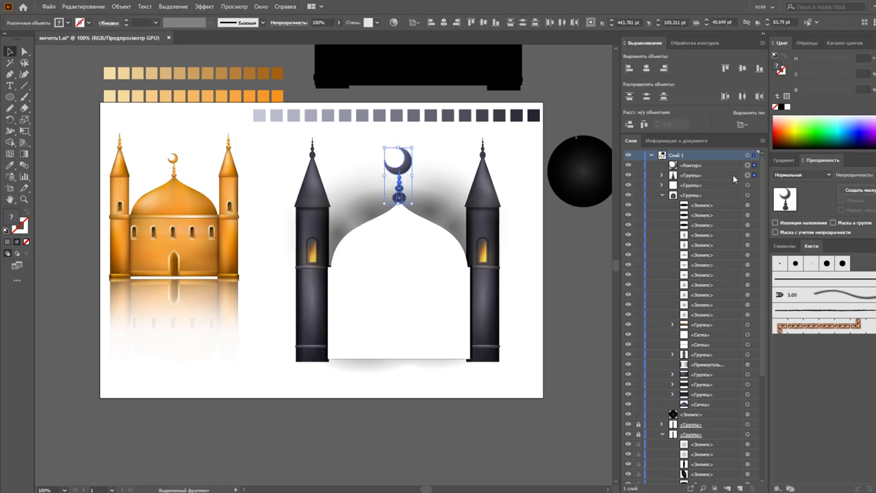
key(ctrl+g)
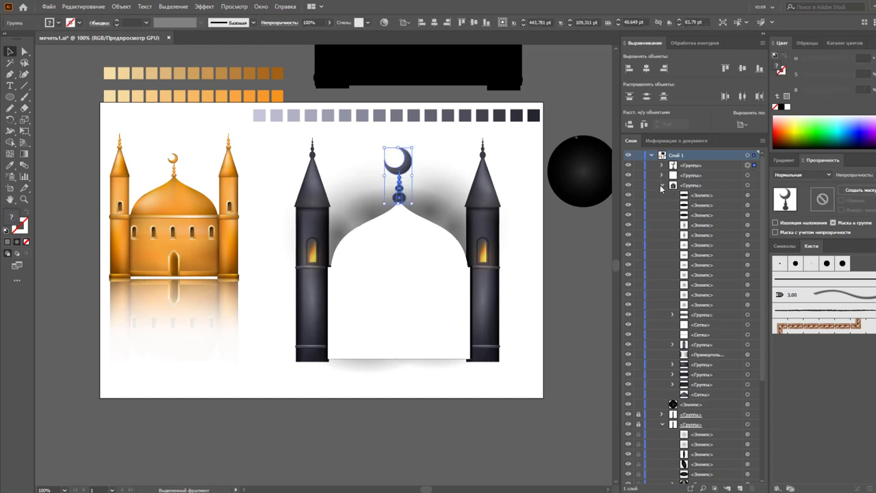
Mask the mosque group with the white dome shape again
click(662, 186)
shift+click(753, 185)
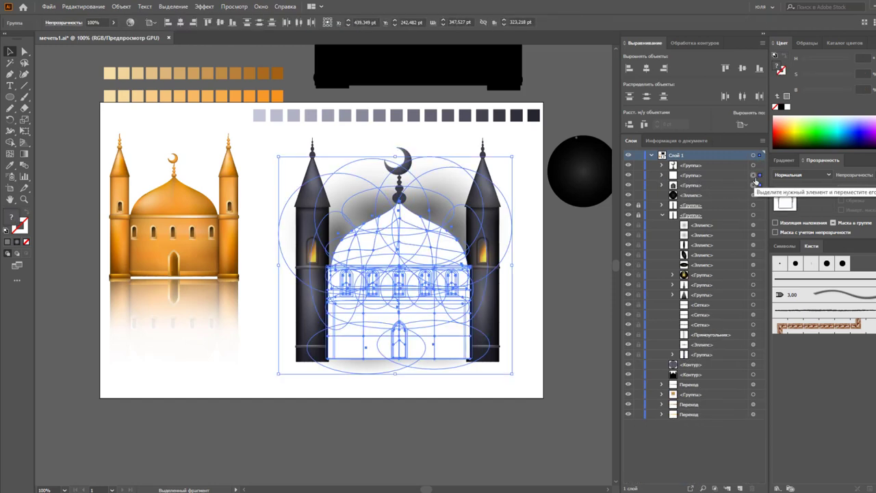
click(847, 192)
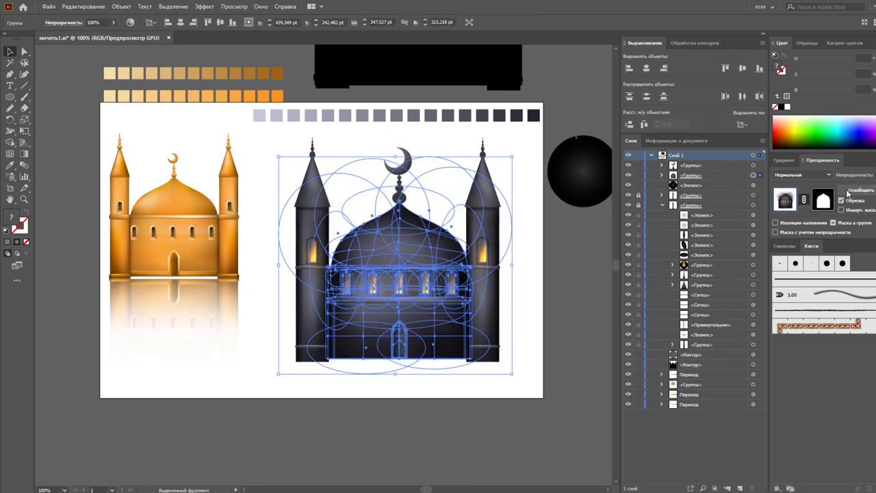
click(589, 254)
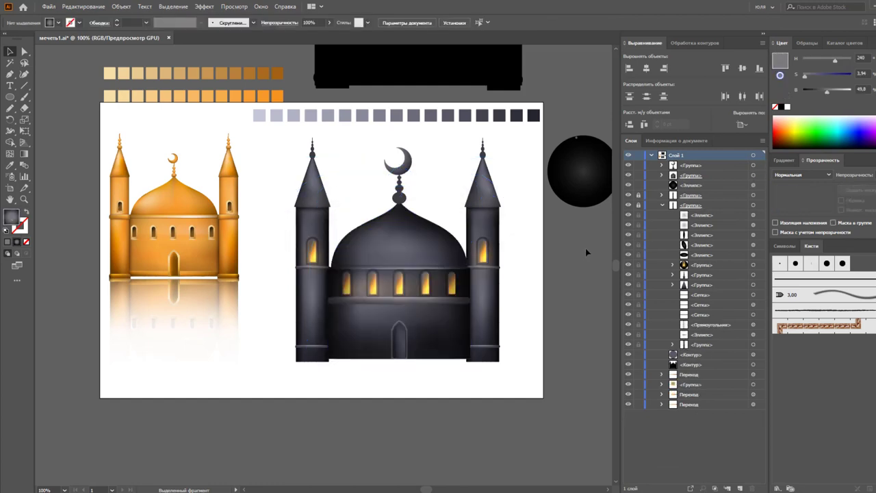
Send the opacity-masked dark mosque group to the back with Shift+Ctrl+[
click(662, 175)
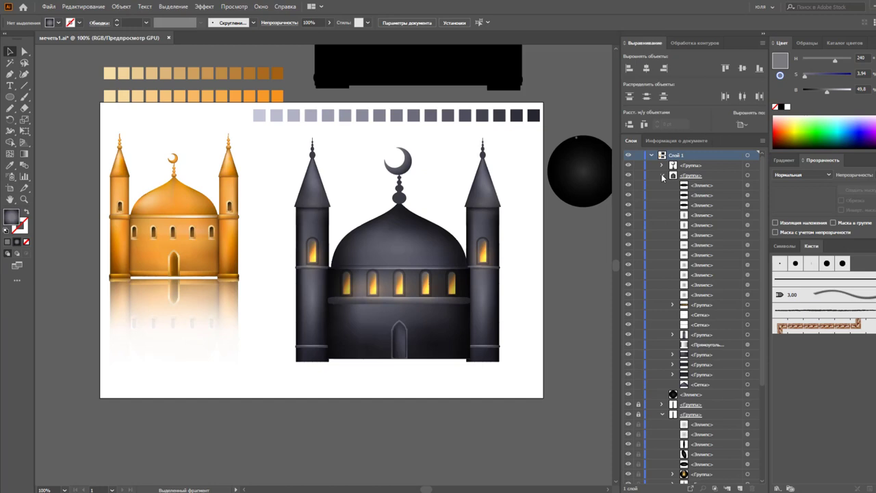
click(662, 176)
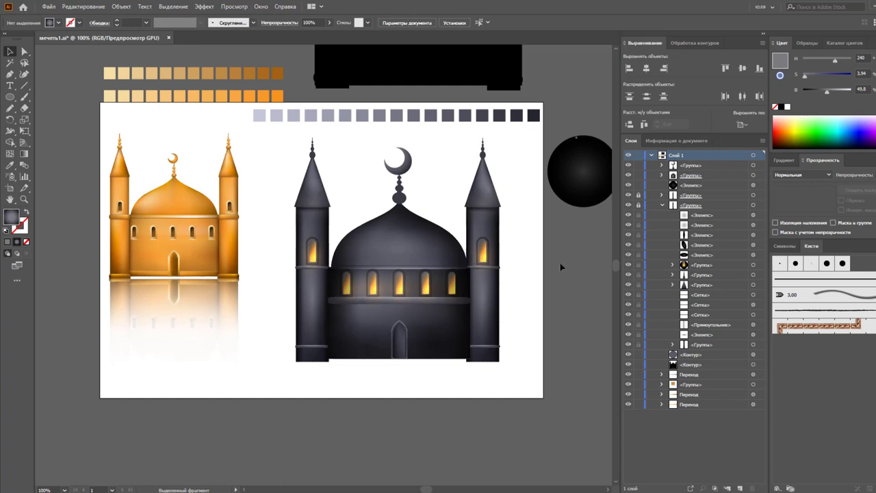
click(491, 267)
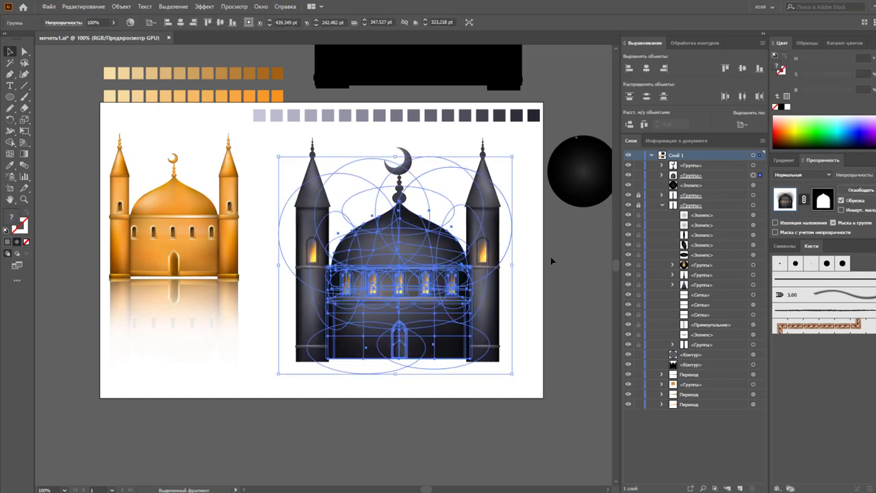
key(ctrl+shift+bracketleft)
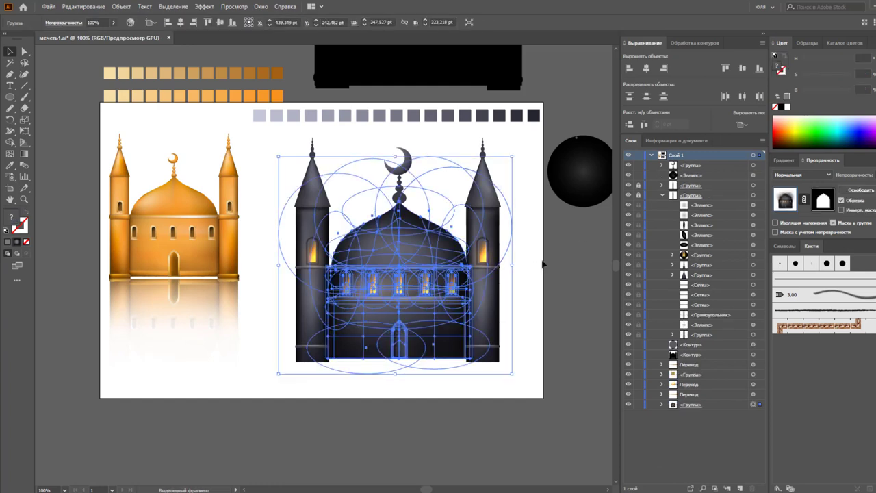
click(662, 196)
click(601, 222)
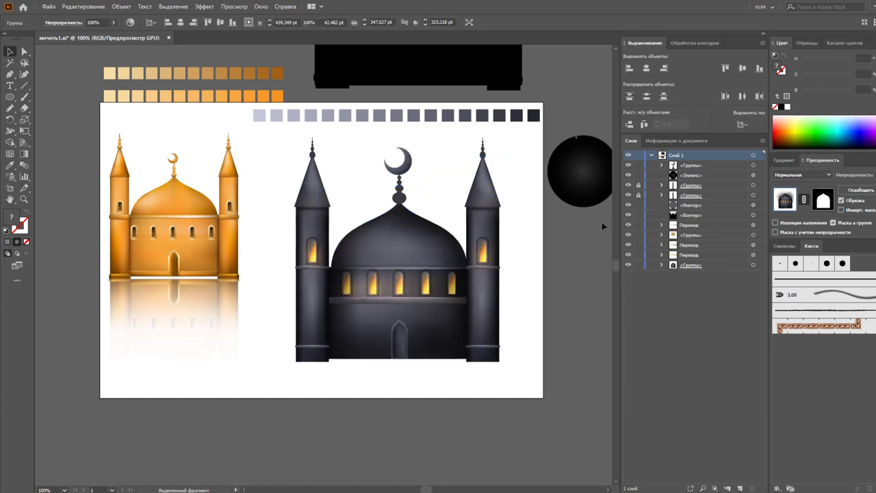
click(486, 272)
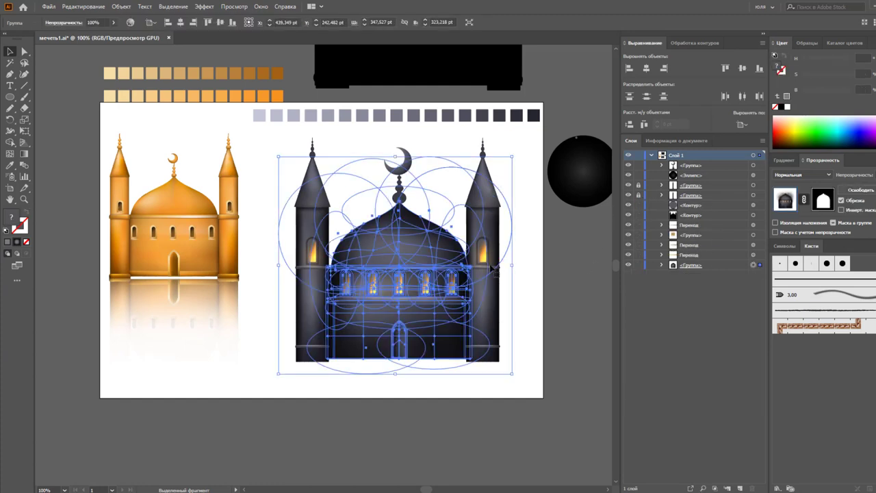
click(553, 286)
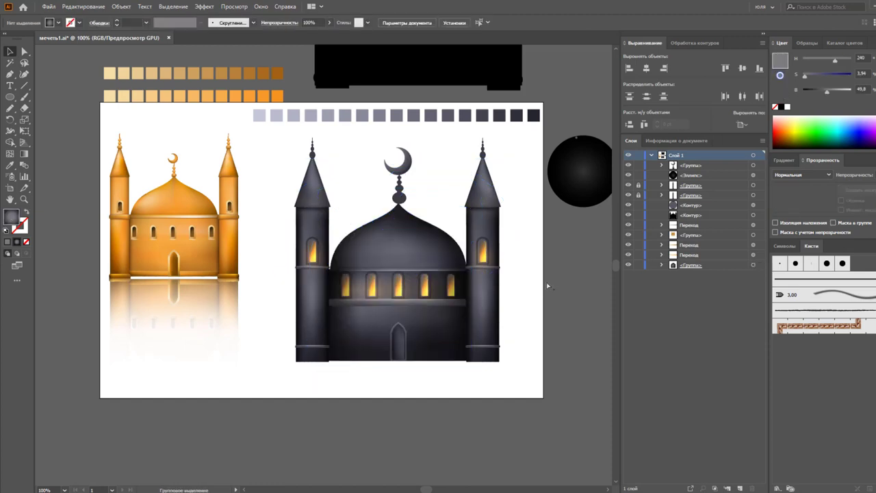
Shift the right tower slightly right and the left tower slightly left, away from the dome
click(488, 279)
drag(488, 279, 492, 281)
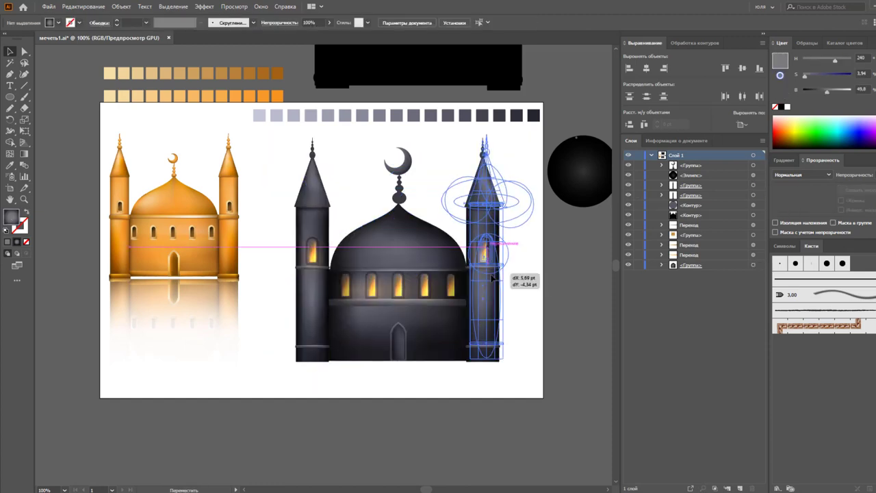
click(530, 288)
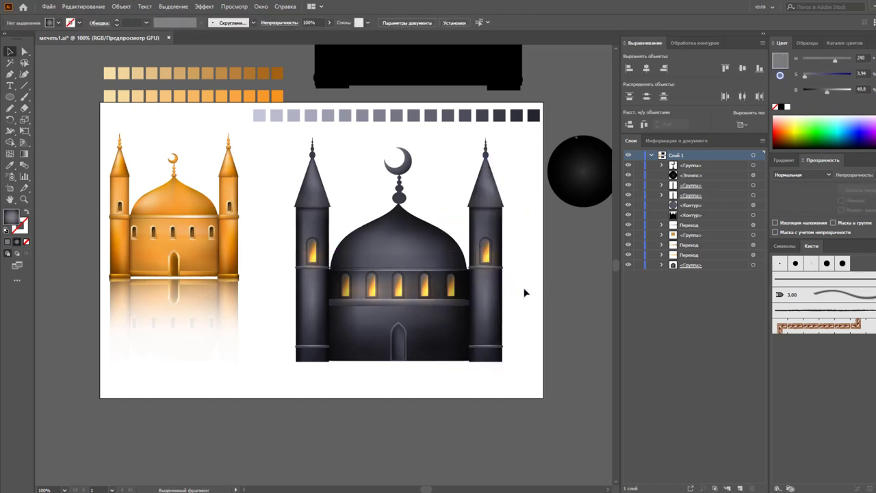
drag(316, 290, 314, 290)
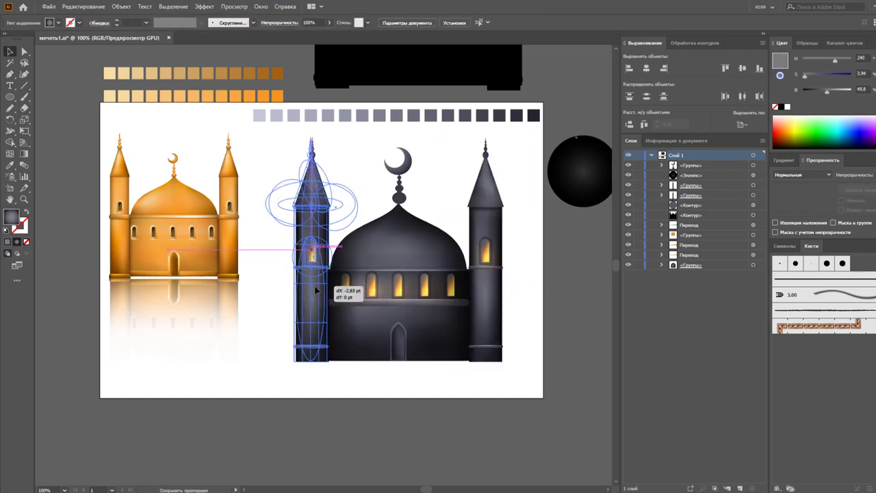
click(541, 313)
Move the crescent finial down onto the dome top and nudge it 1 pt left
scroll(541, 318, up, 1)
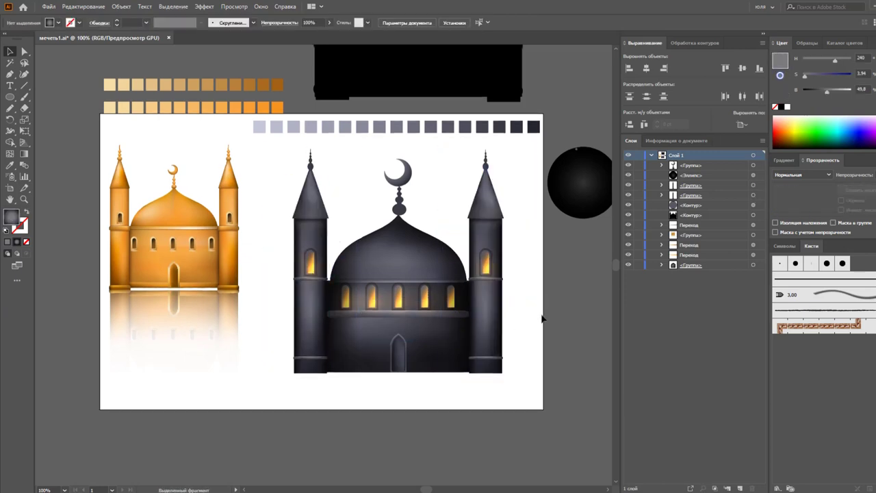
click(407, 182)
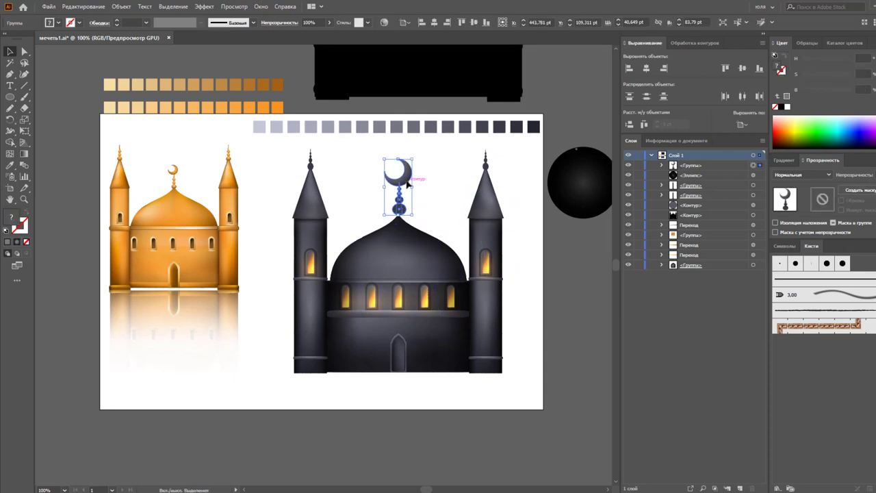
drag(407, 185, 405, 190)
click(448, 195)
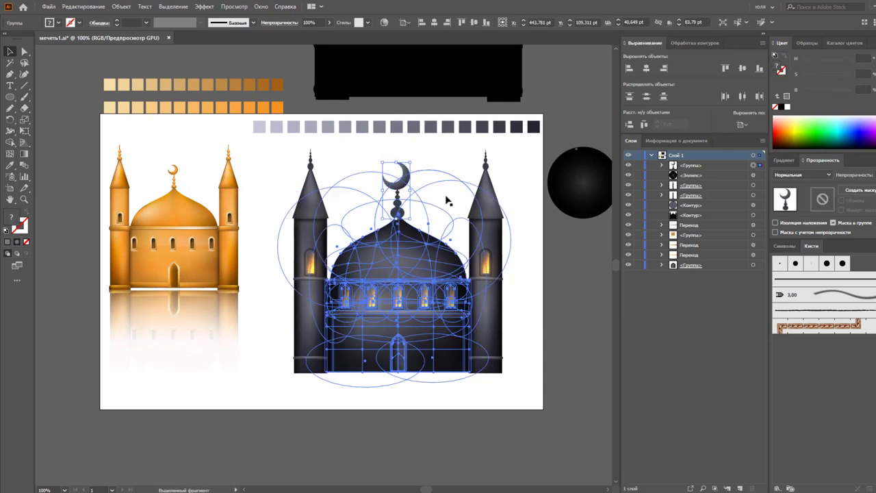
click(434, 157)
click(400, 177)
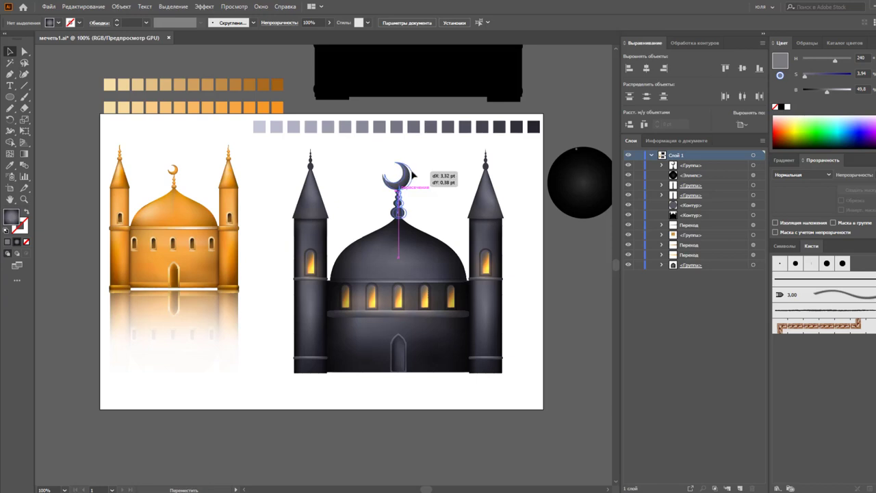
click(398, 171)
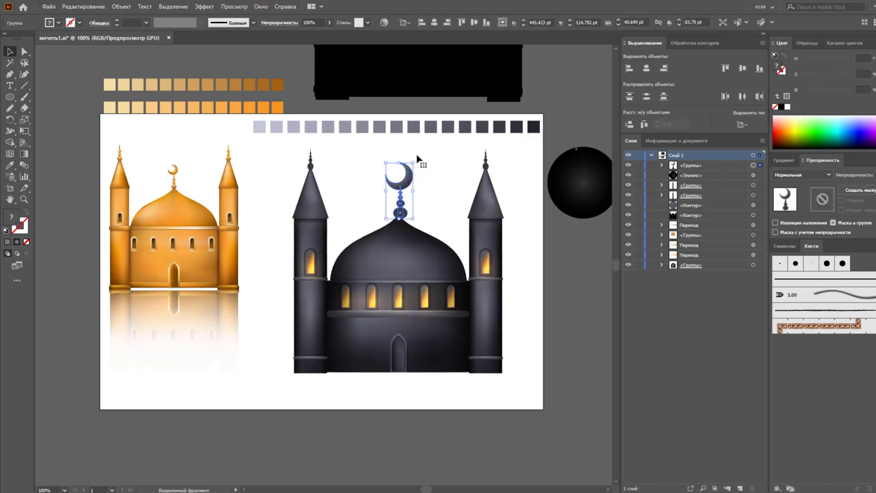
key(Left)
click(417, 159)
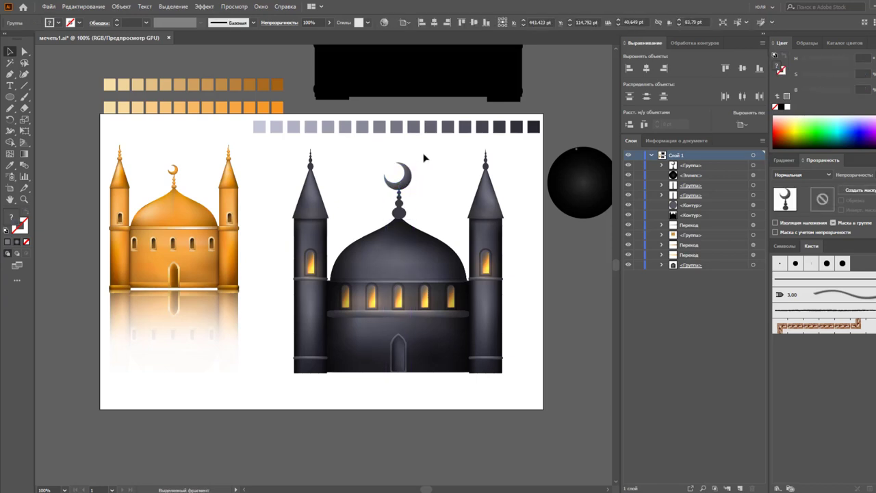
Fill the finial's small ball with a dark two-stop gradient, removing the middle stop
key(a)
click(402, 214)
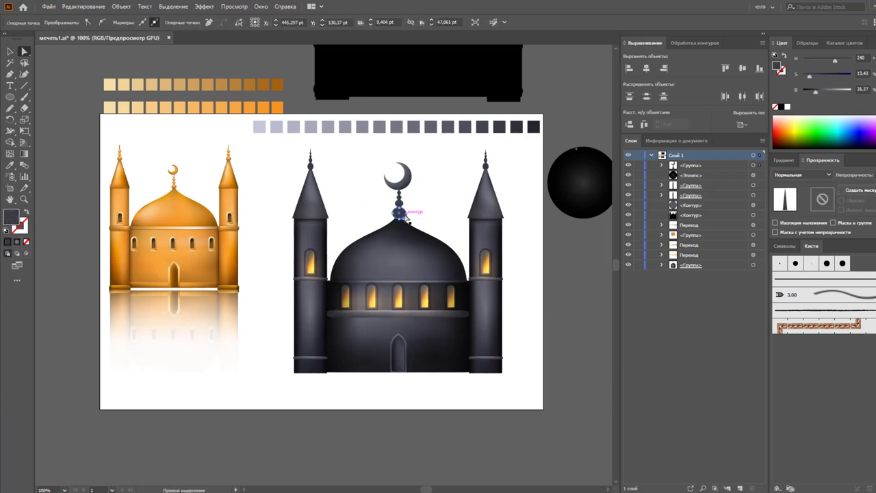
click(781, 160)
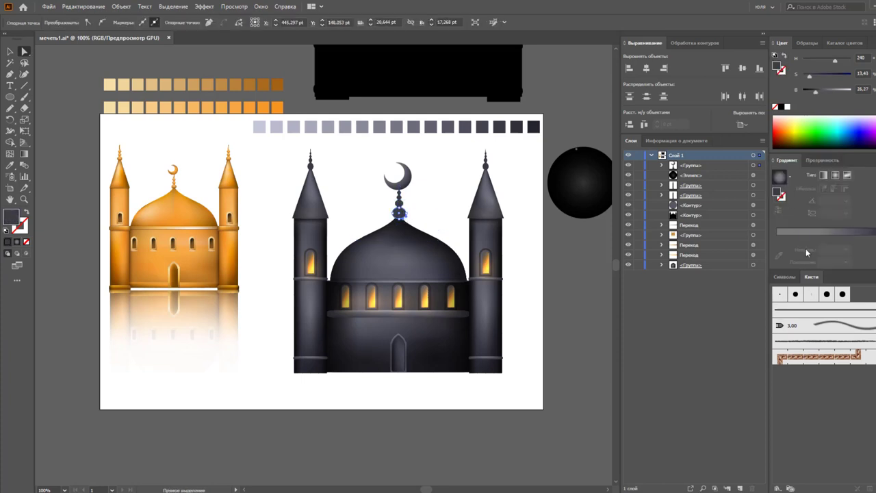
click(847, 235)
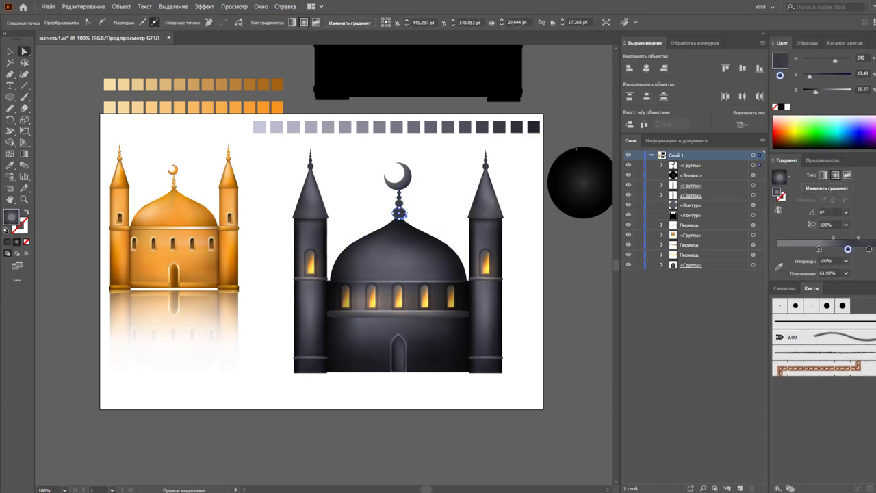
drag(812, 93, 810, 93)
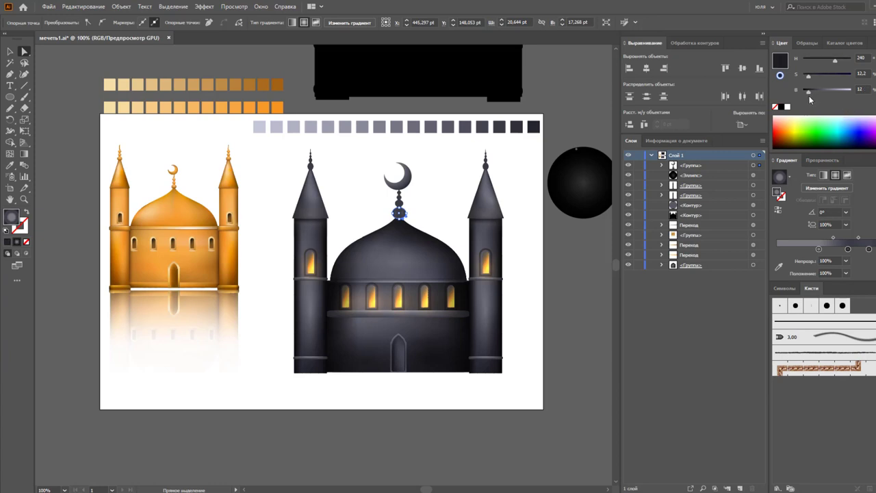
drag(848, 248, 849, 274)
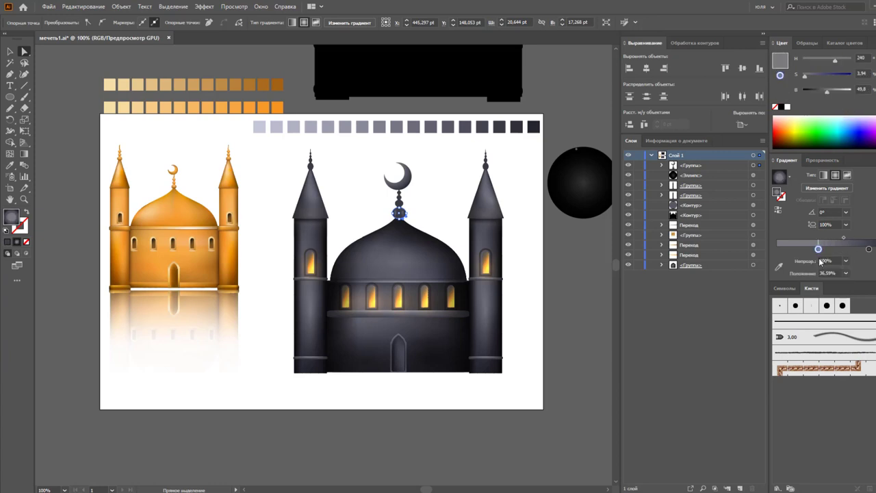
drag(818, 248, 788, 249)
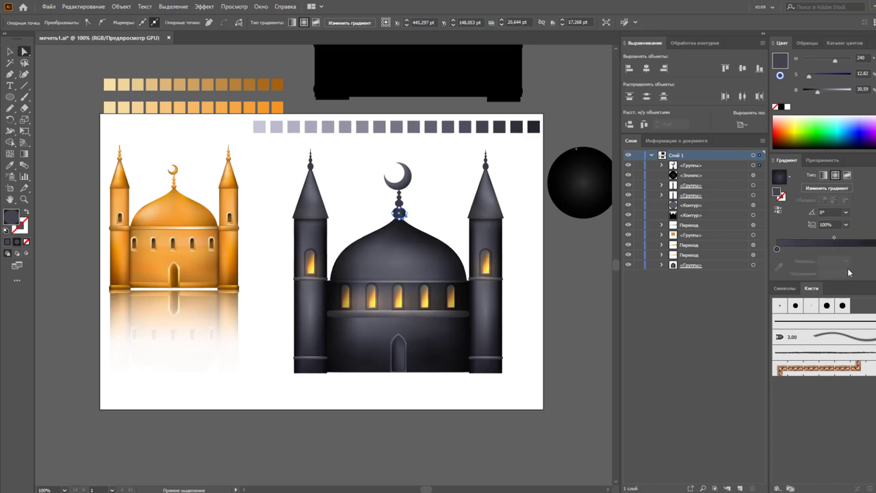
click(573, 264)
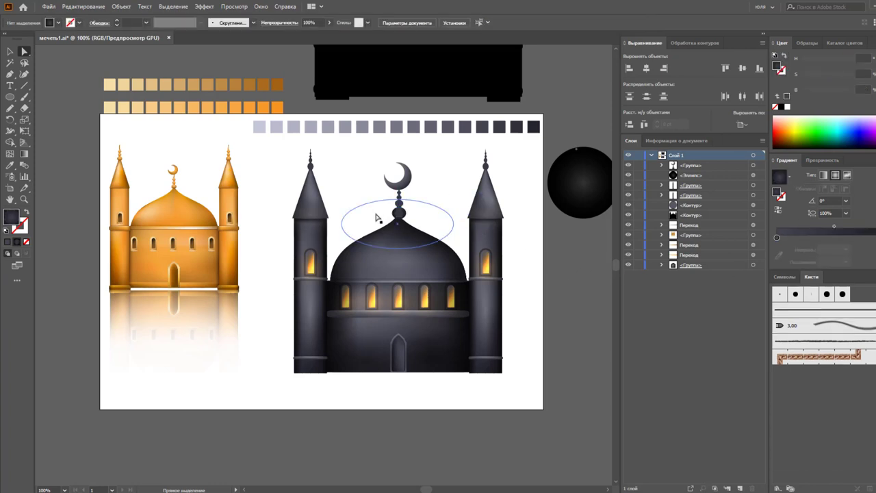
Redraw the finial ball's gradient at an angle across the ball
scroll(384, 236, up, 2)
click(425, 185)
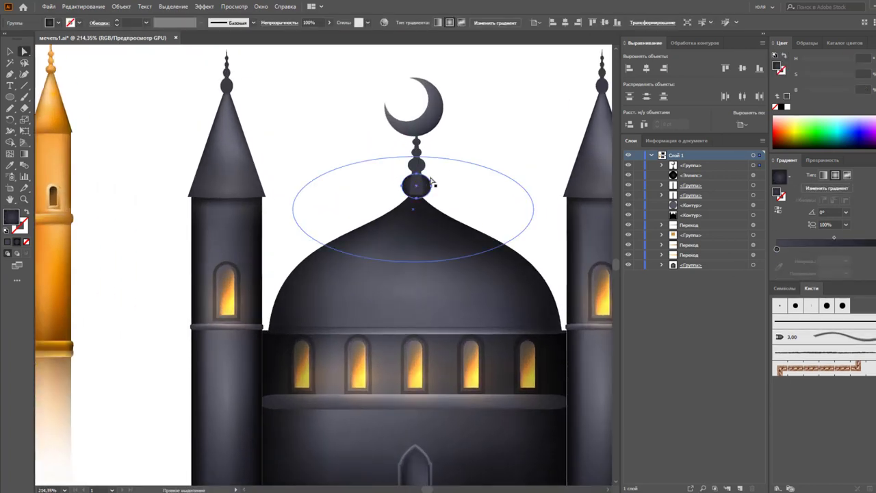
key(g)
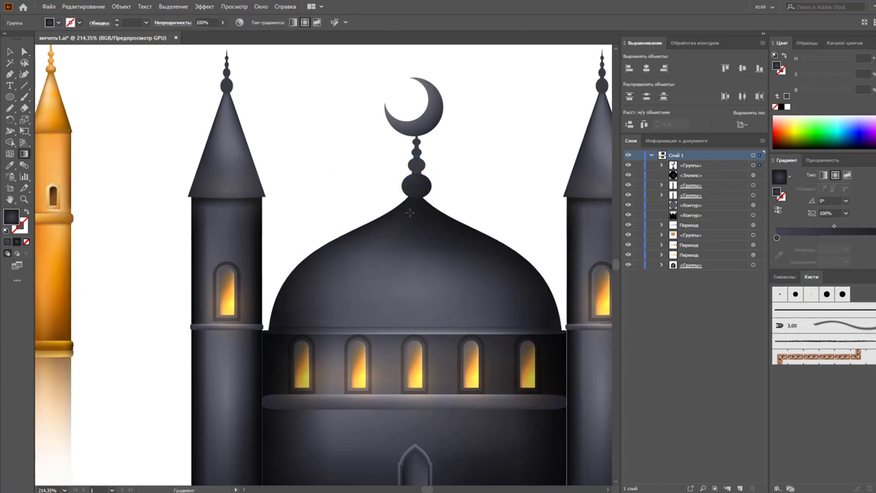
drag(414, 178, 424, 205)
key(v)
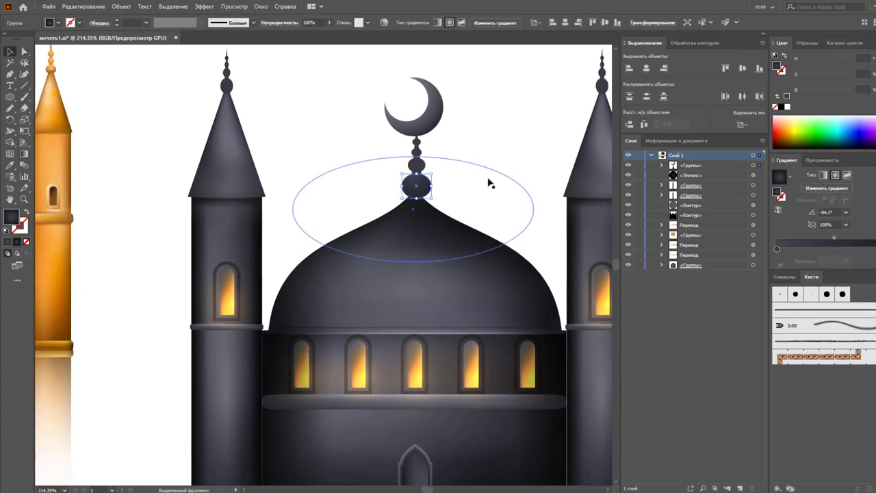
Nudge the finial sphere stack 0.47 pt to re-centre it on the dome tip
key(ctrl+a)
key(ctrl+0)
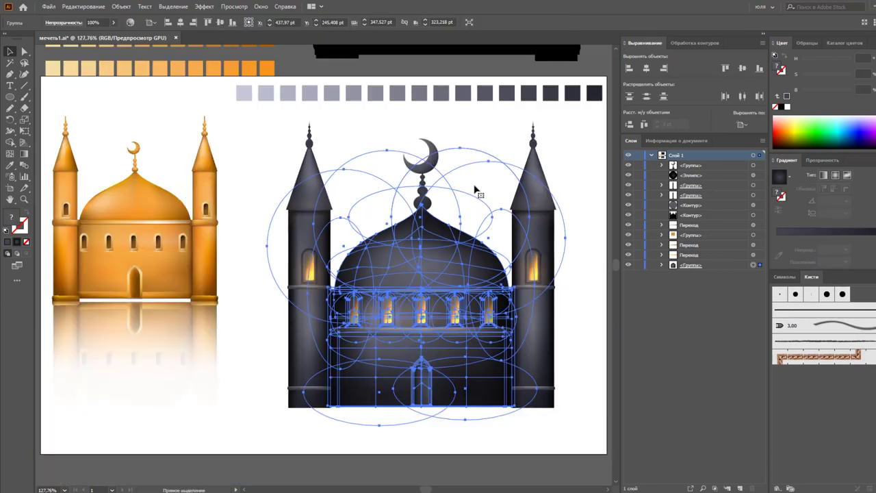
click(484, 145)
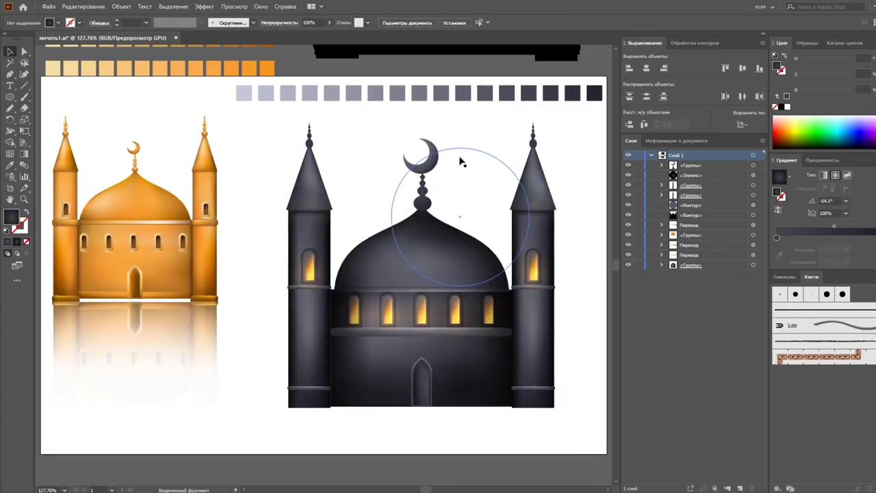
key(ctrl+a)
key(ctrl+shift+a)
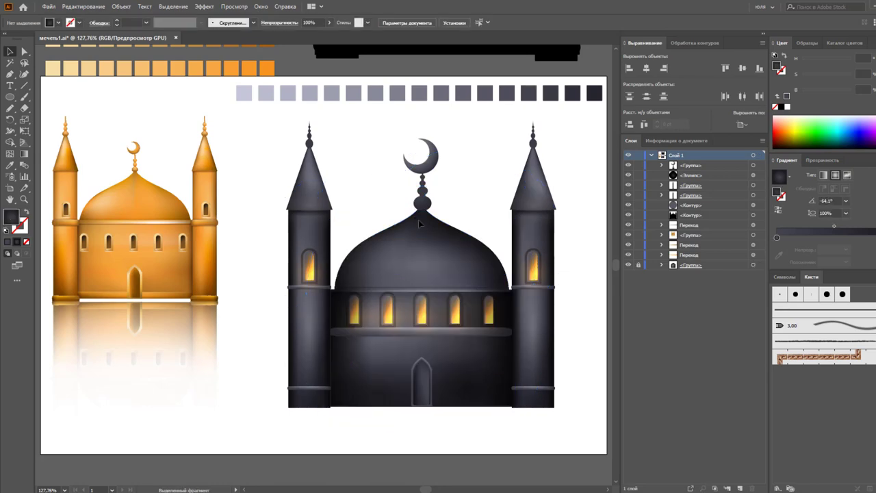
key(z)
drag(409, 225, 569, 127)
key(v)
drag(475, 146, 473, 147)
click(537, 151)
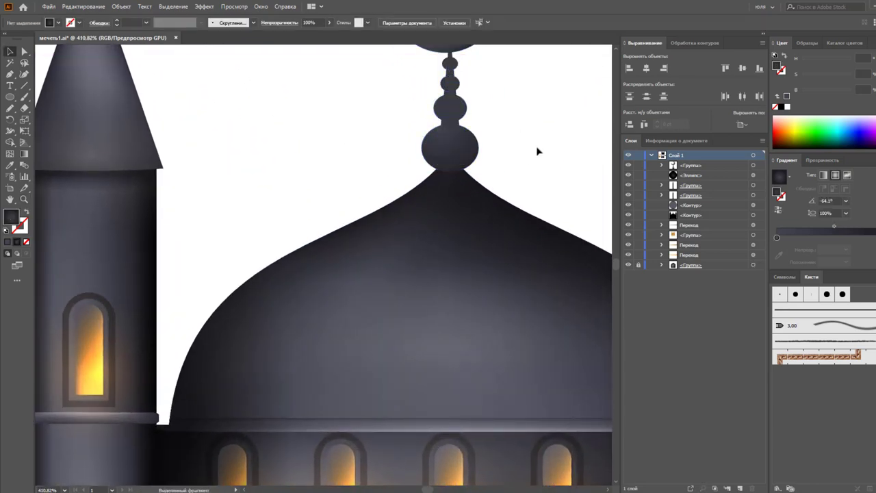
key(ctrl+0)
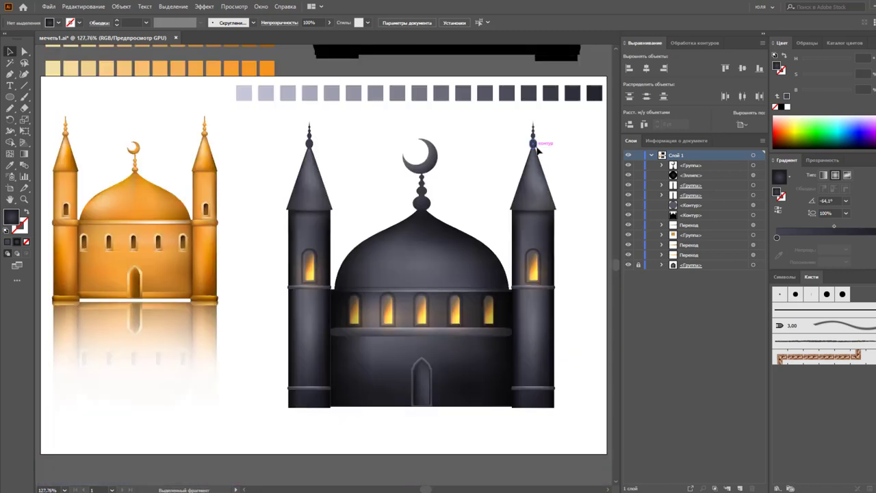
key(ctrl+minus)
key(ctrl+minus)
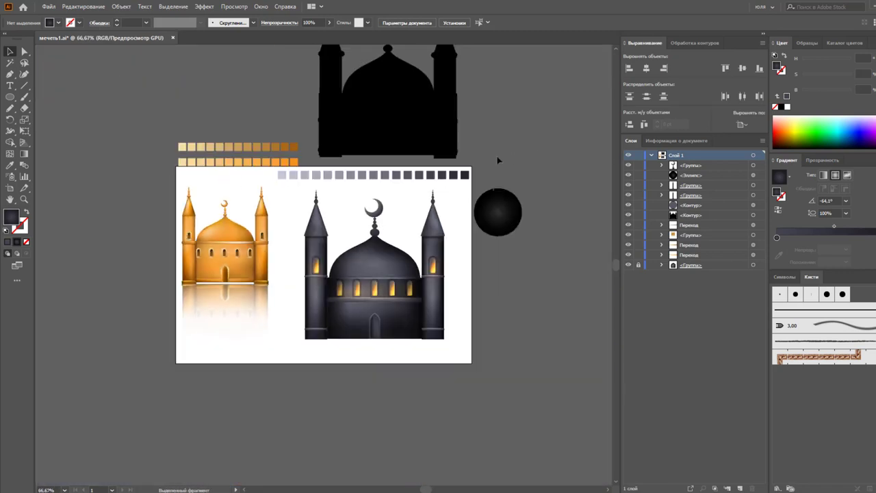
Unlock all artwork and scale the dark mosque down to about 240.76 × 250.37 pt
key(ctrl+alt+2)
key(ctrl+a)
click(504, 263)
drag(293, 207, 459, 347)
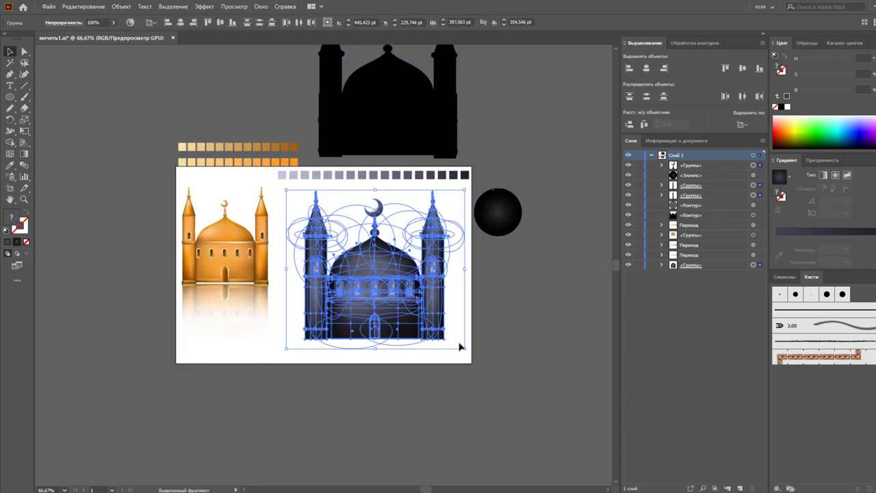
drag(375, 347, 383, 280)
click(413, 305)
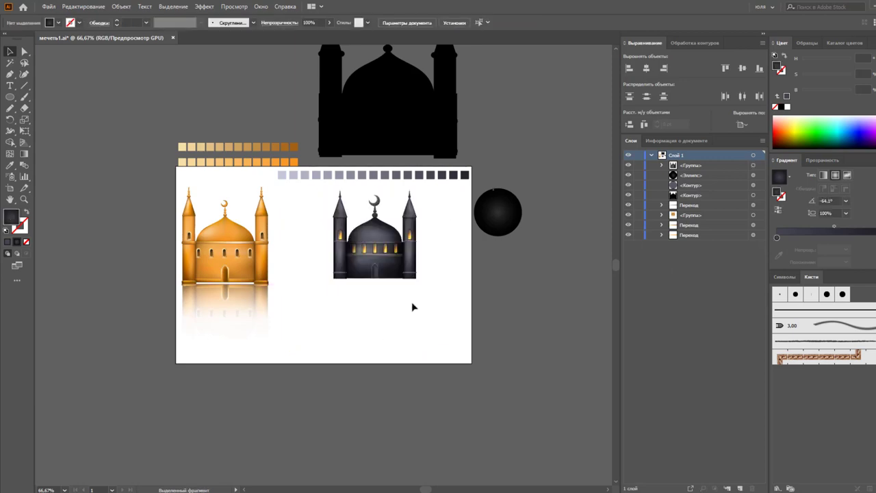
Place a duplicate of the dark mosque lower, overlapping the original's bottom half
click(357, 281)
drag(367, 243, 423, 335)
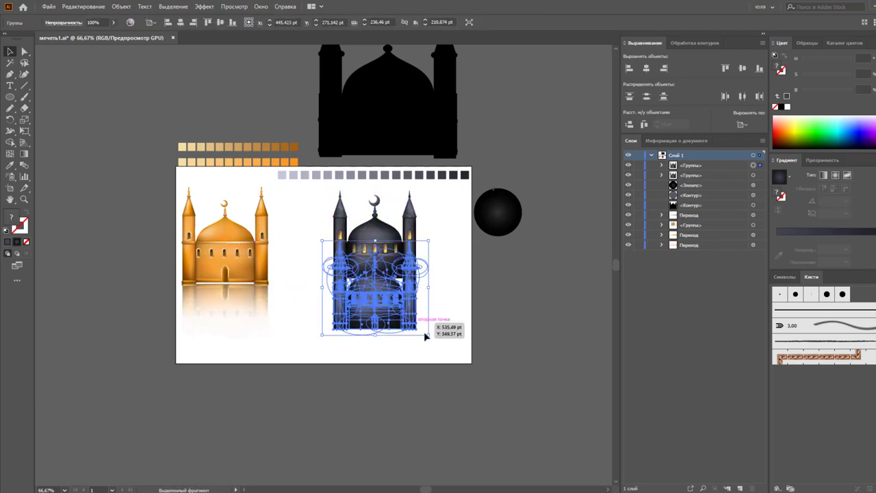
right_click(407, 320)
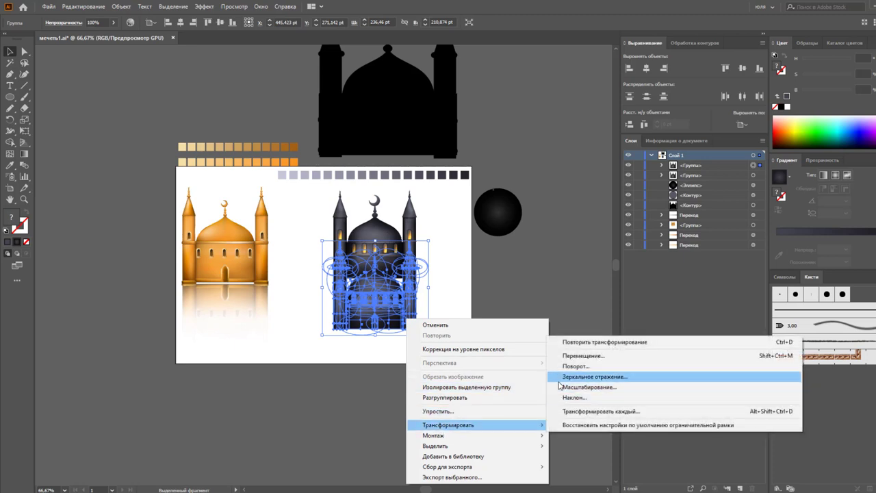
Reflect the mosque copy across the horizontal axis and move it beneath the original
click(568, 377)
click(452, 275)
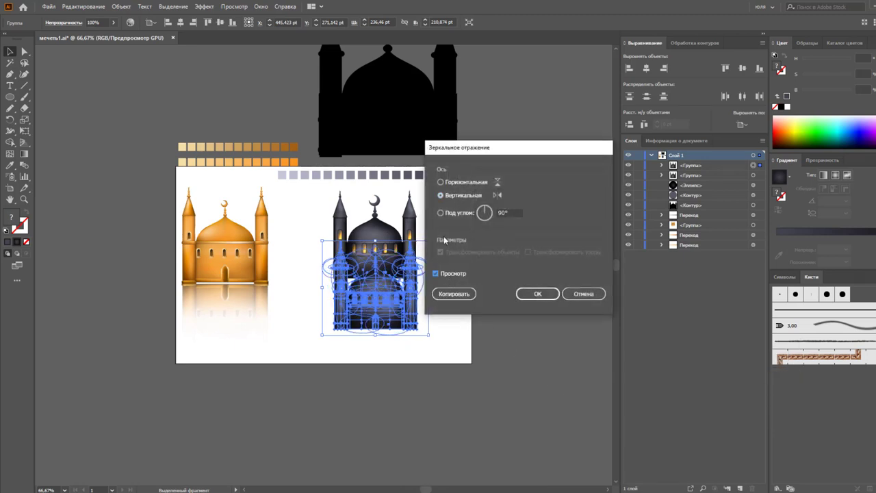
click(441, 182)
click(537, 293)
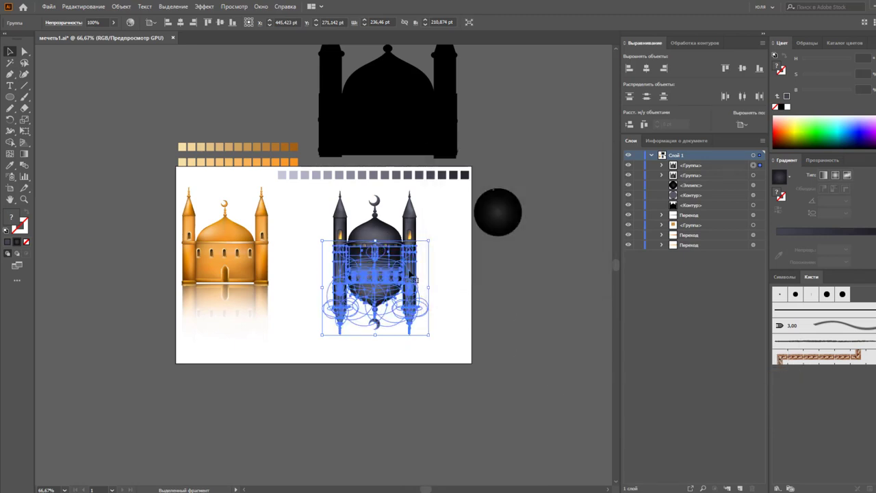
drag(402, 276, 398, 295)
click(440, 294)
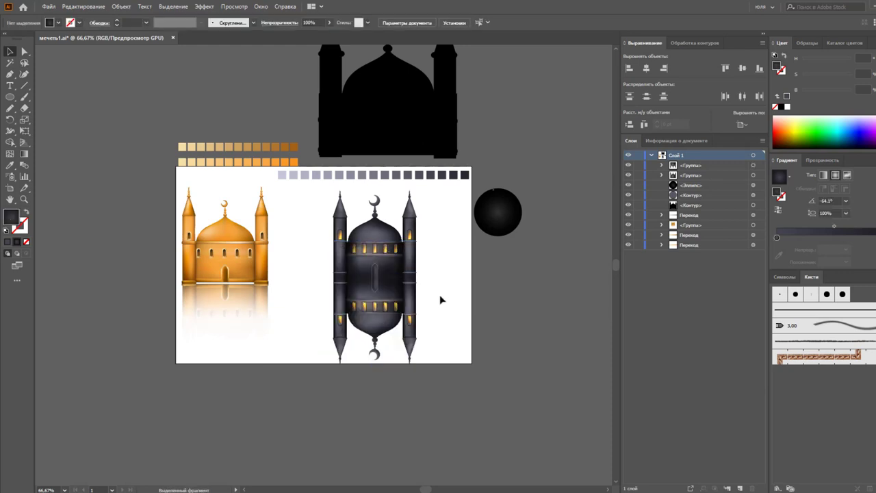
Set the fill to the dark gradient with the period key
click(408, 299)
click(447, 308)
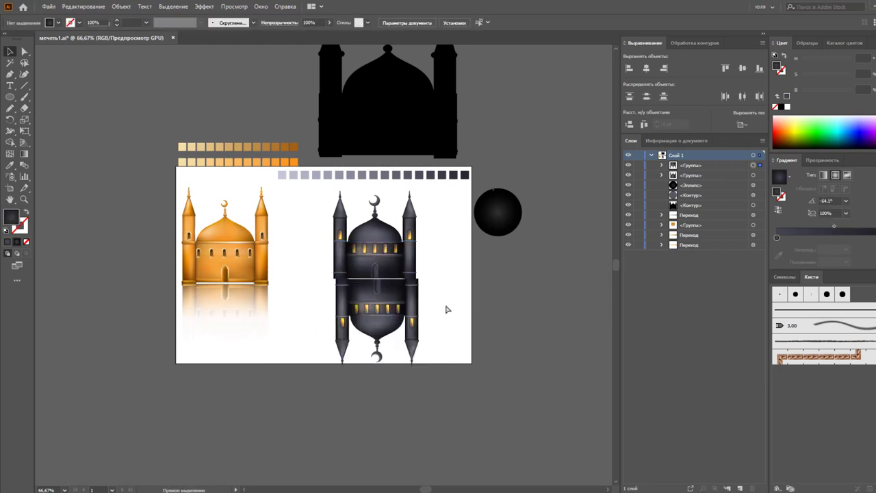
key(period)
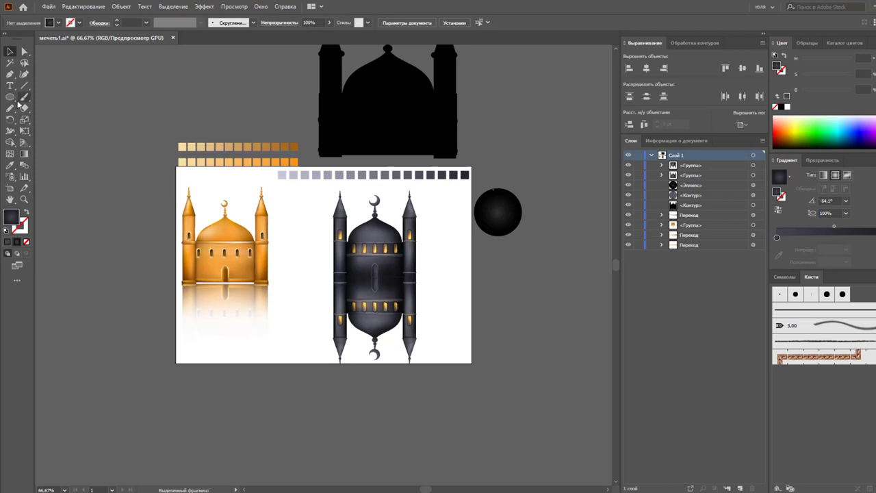
drag(10, 97, 59, 117)
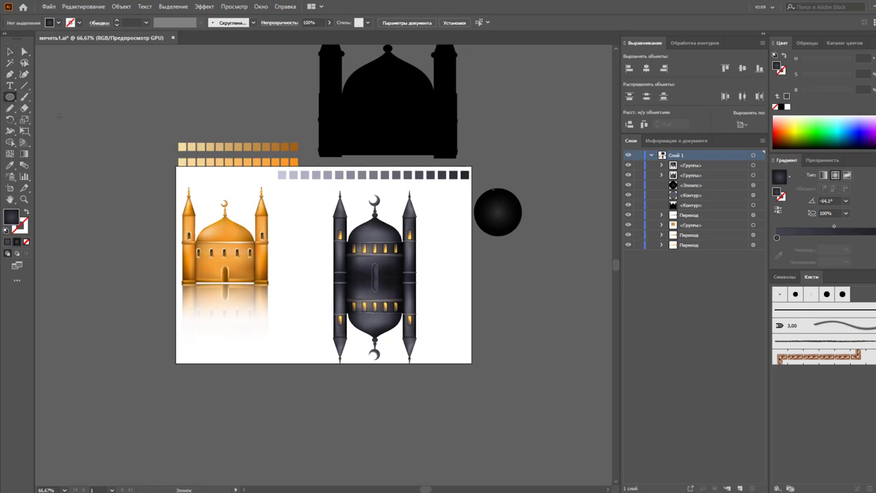
Draw a rectangle over the mirrored mosque and give it a white-to-black linear gradient
key(m)
drag(328, 278, 421, 369)
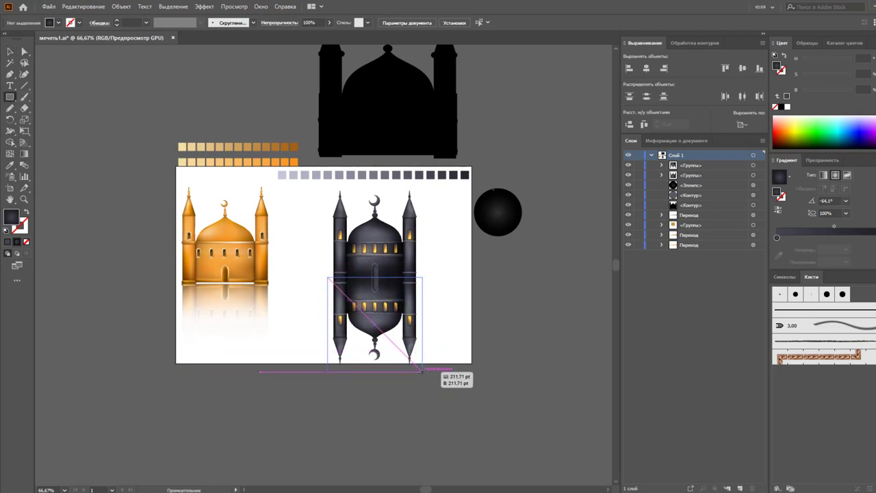
click(789, 176)
scroll(784, 212, up, 3)
click(780, 195)
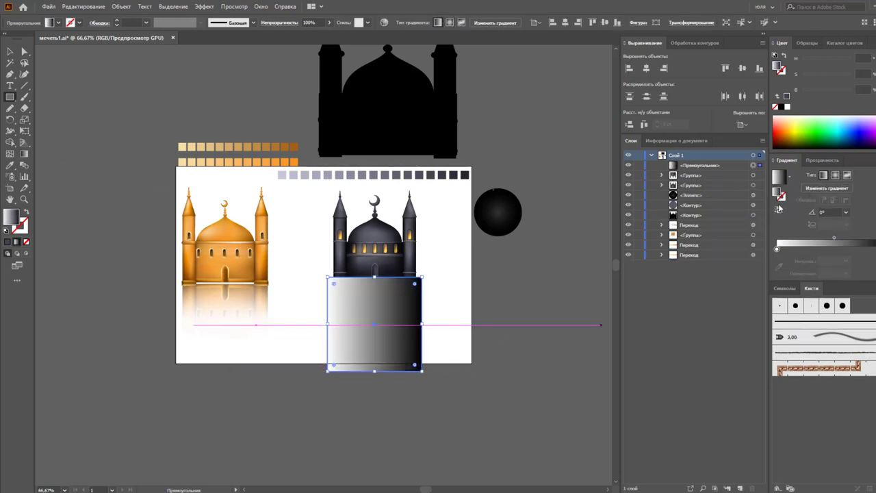
Run the gradient vertically at -90° from grey to black, then select rectangle and reflection
click(841, 192)
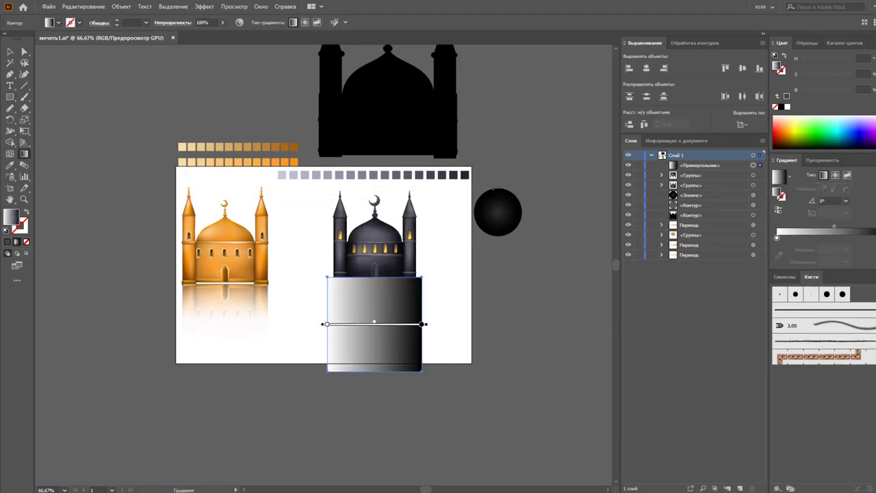
drag(374, 265, 374, 358)
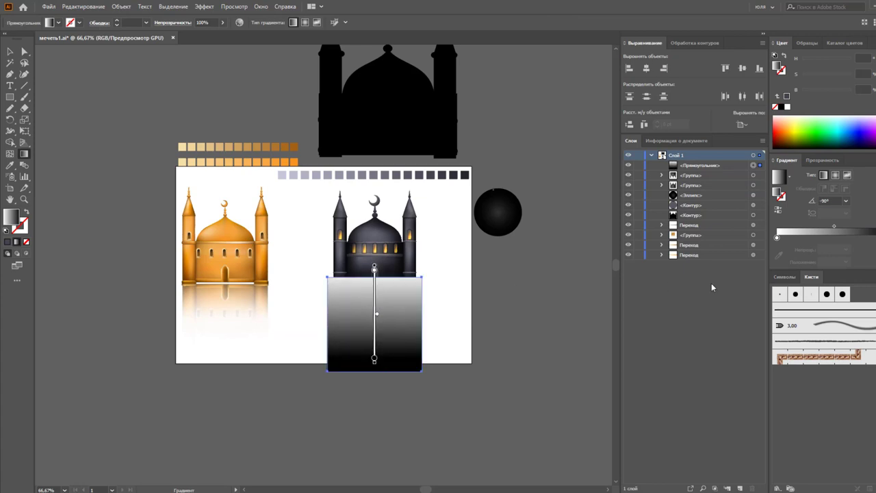
mouse_move(777, 238)
mouse_down()
mouse_move(813, 236)
mouse_move(777, 237)
mouse_up()
drag(853, 225, 818, 226)
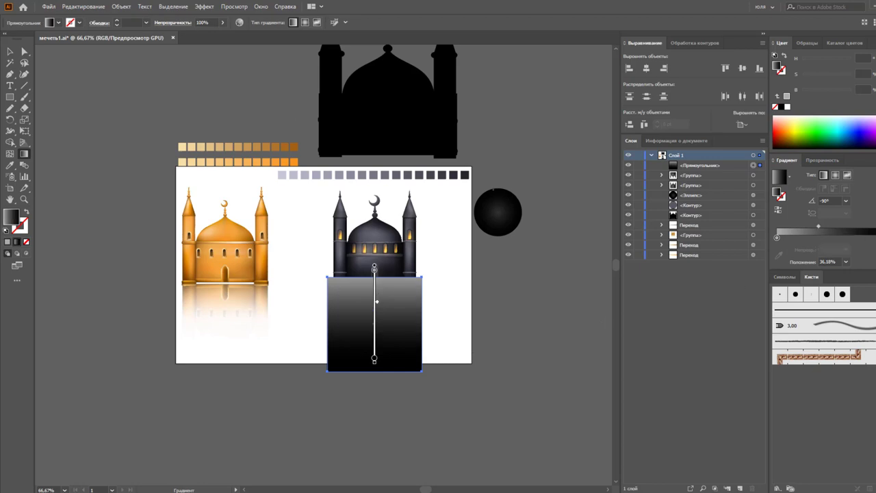
key(v)
click(432, 350)
drag(431, 373, 375, 351)
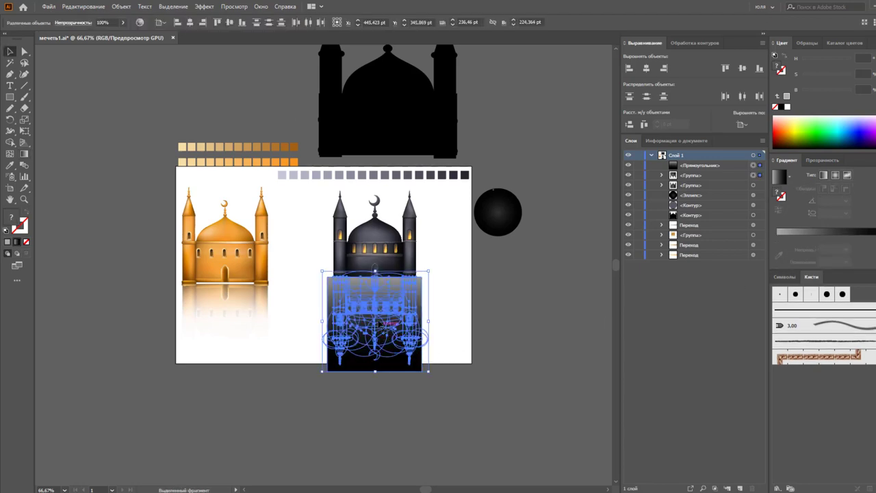
Turn the gradient rectangle into an opacity mask on the mirrored mosque
key(z)
drag(375, 301, 523, 214)
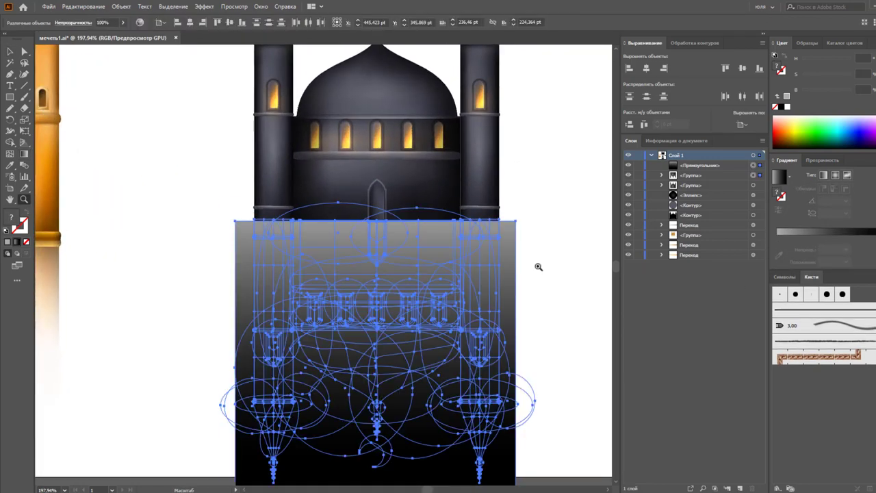
key(v)
click(539, 268)
click(506, 287)
shift+click(427, 343)
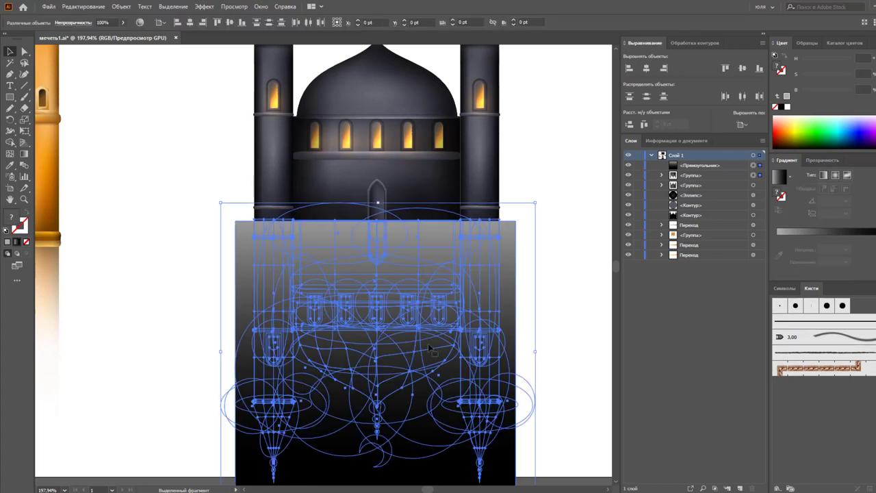
click(821, 159)
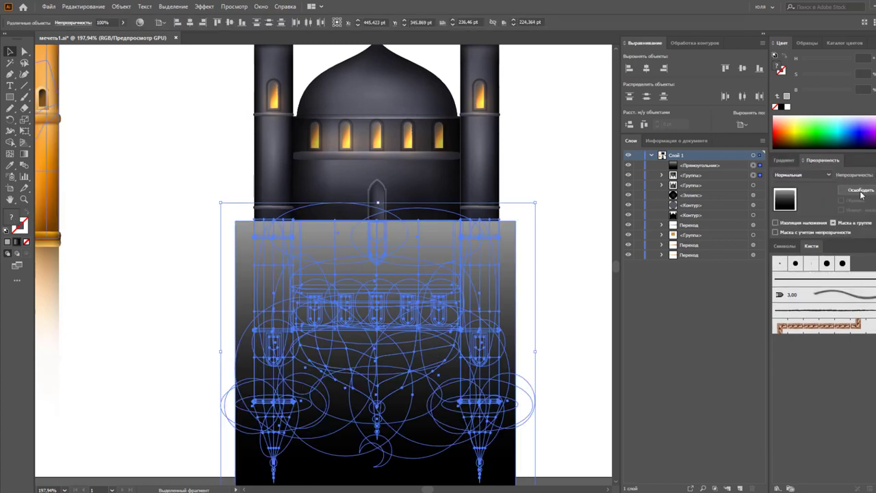
click(860, 191)
click(575, 295)
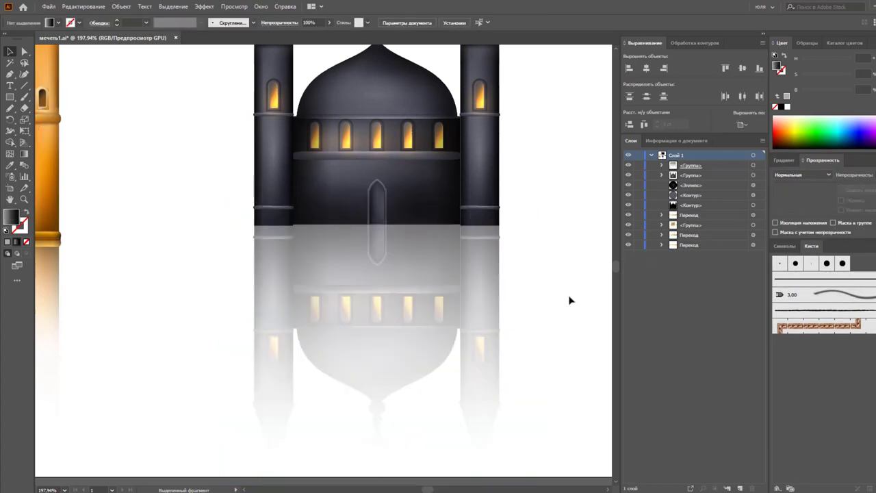
Shift the opacity mask's gradient stop right so the reflection fades out sooner
click(507, 314)
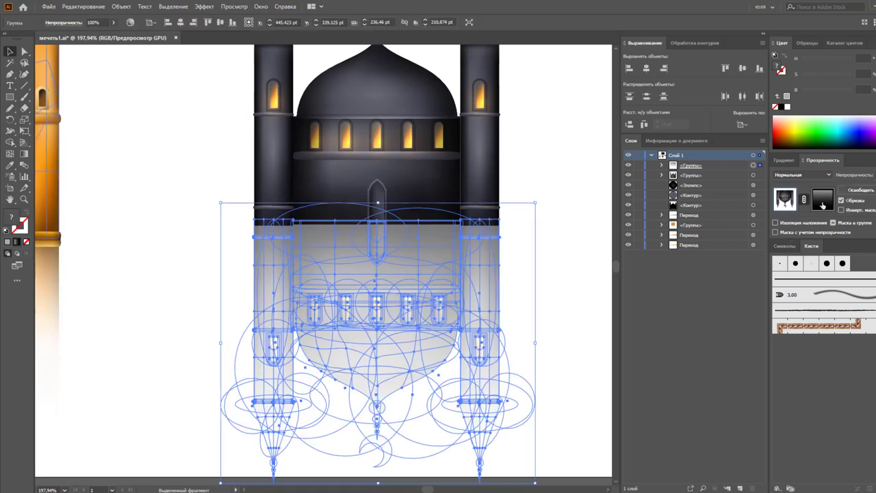
click(823, 199)
click(784, 161)
key(ctrl+0)
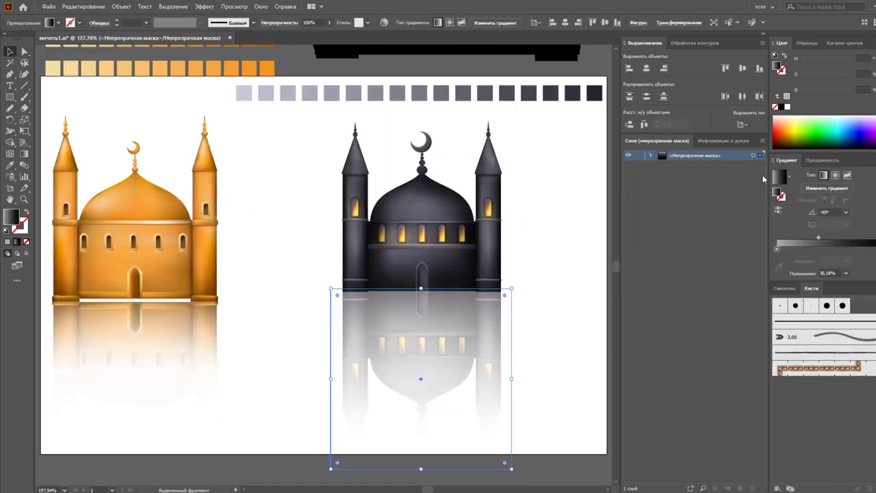
click(822, 160)
click(785, 160)
drag(819, 241, 843, 251)
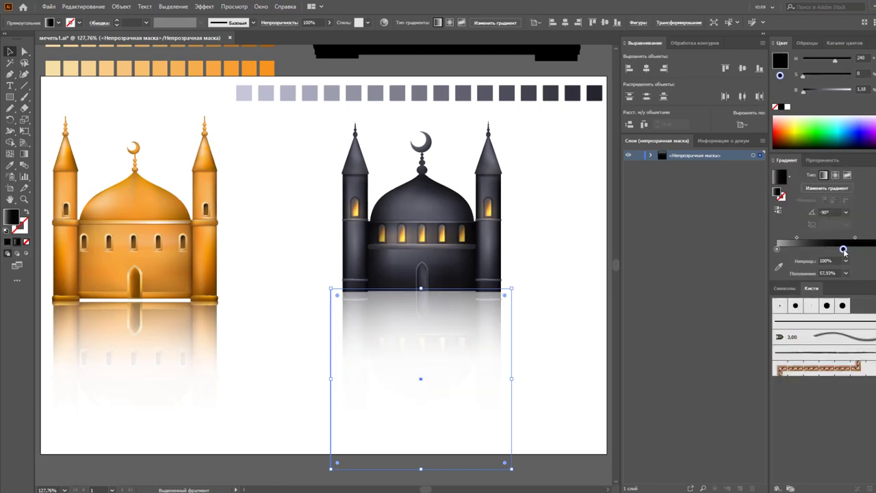
click(822, 160)
click(786, 199)
click(583, 248)
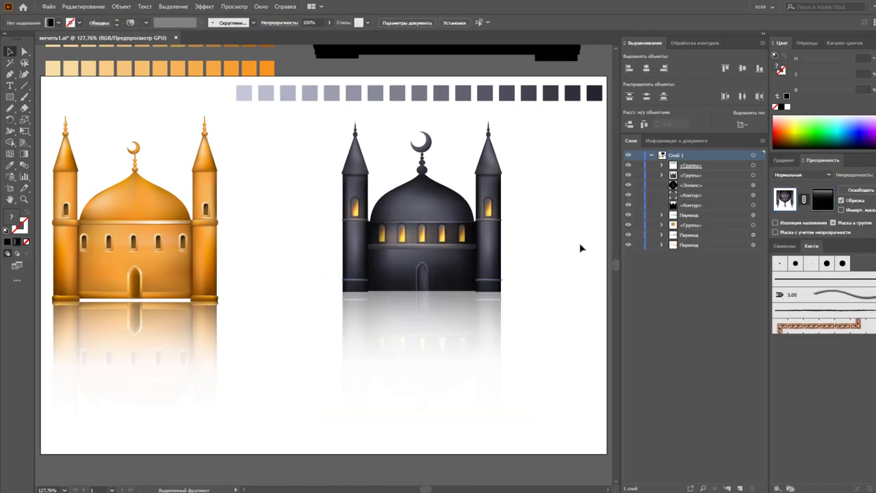
key(ctrl+1)
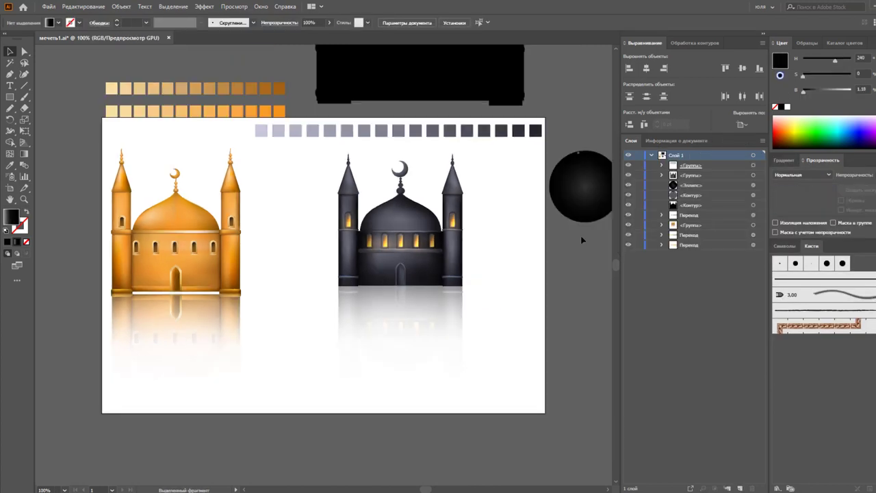
Group the dark mosque together with its reflection
mouse_move(514, 260)
mouse_down()
mouse_move(512, 246)
mouse_move(522, 250)
mouse_move(408, 294)
mouse_up()
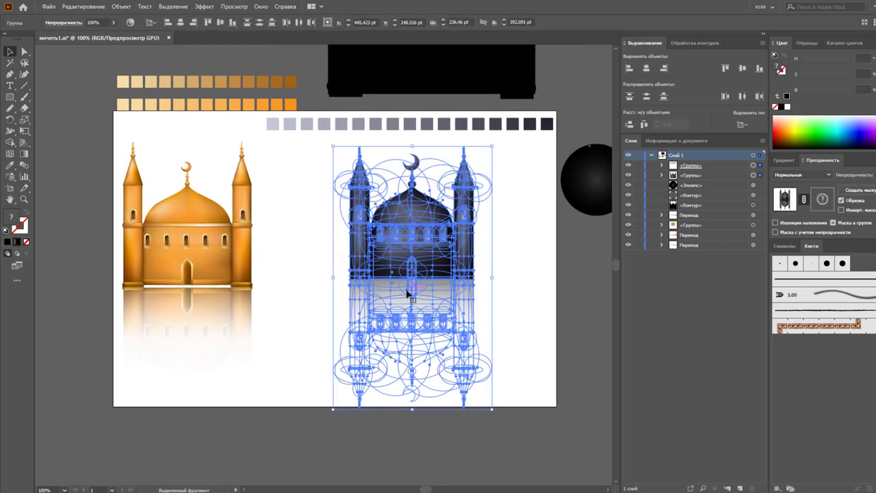
key(ctrl+z)
click(671, 141)
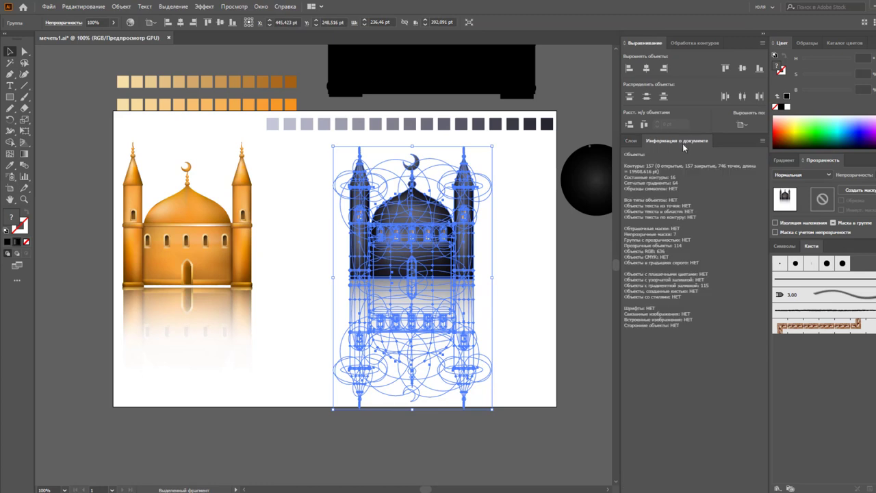
click(515, 271)
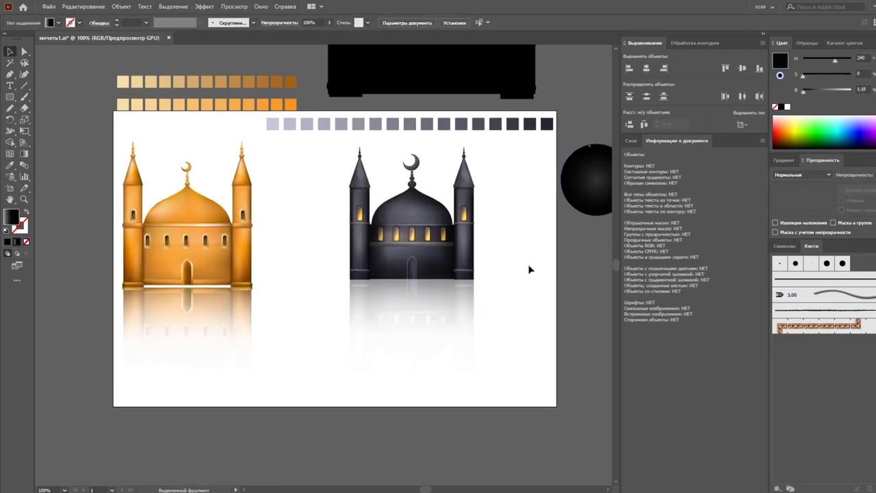
Isolate the nested mosque groups down to the group holding the crescent
click(413, 165)
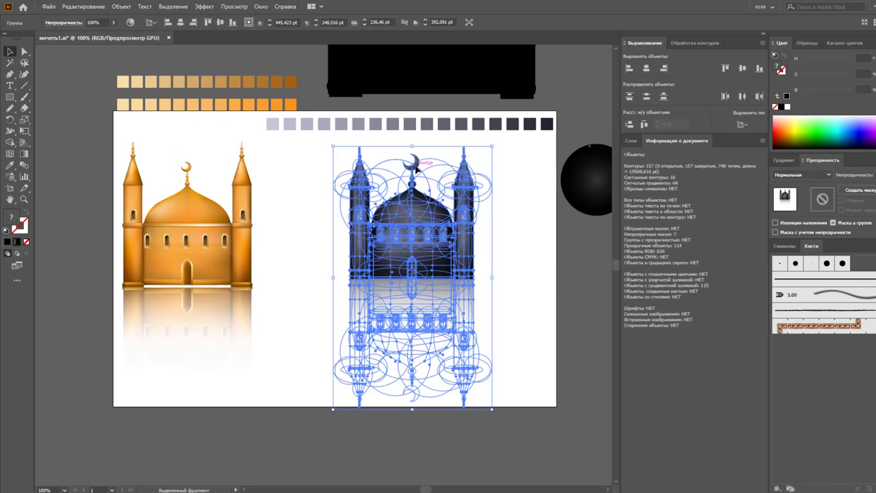
click(531, 209)
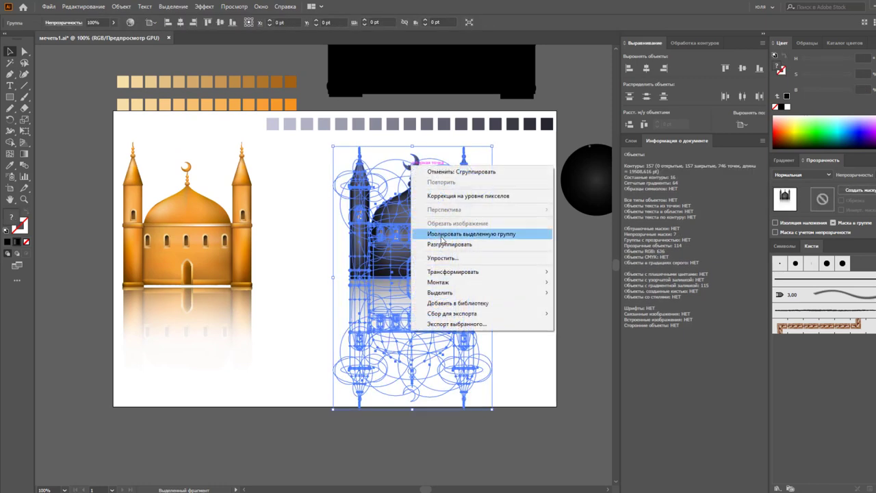
click(472, 234)
click(416, 167)
right_click(419, 168)
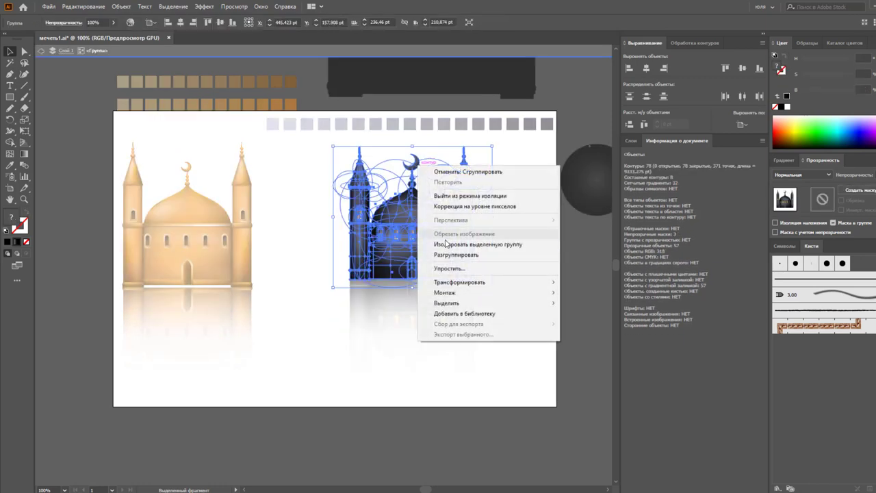
click(452, 244)
click(413, 164)
right_click(416, 167)
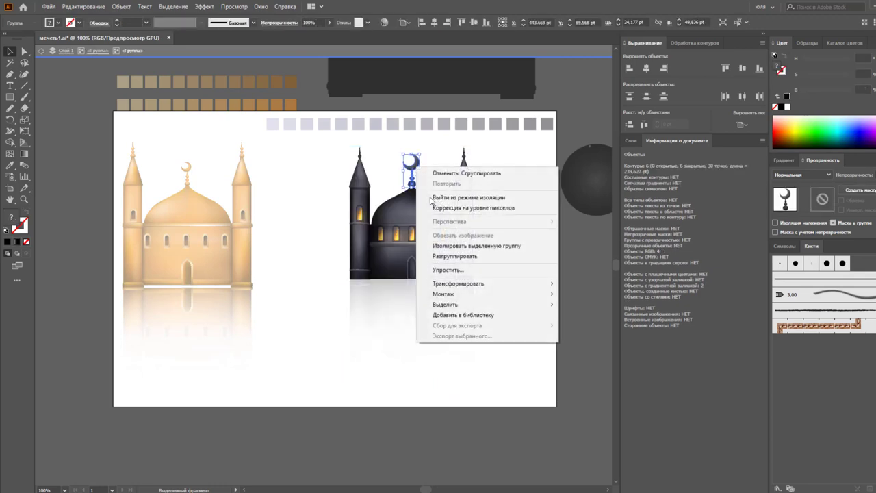
click(448, 244)
Lower the crescent onto the dome's spire, nudging it slightly down and right
drag(417, 164, 418, 174)
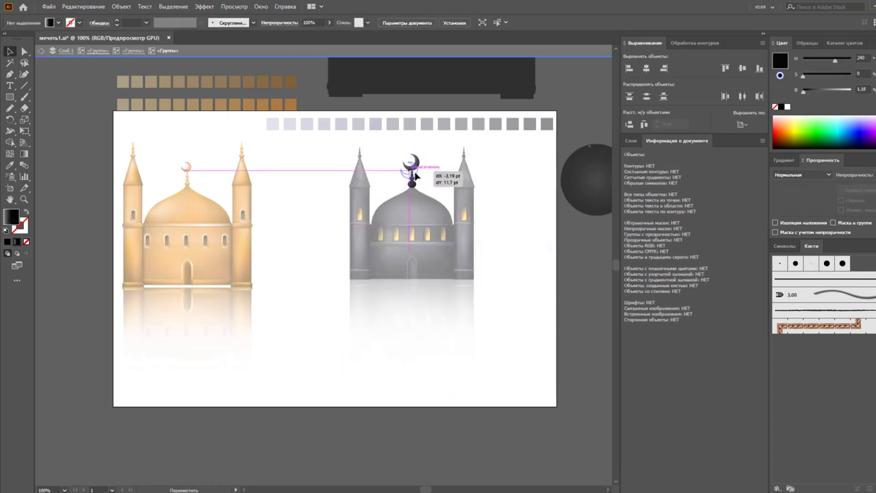
click(483, 202)
key(z)
drag(411, 182, 478, 171)
key(v)
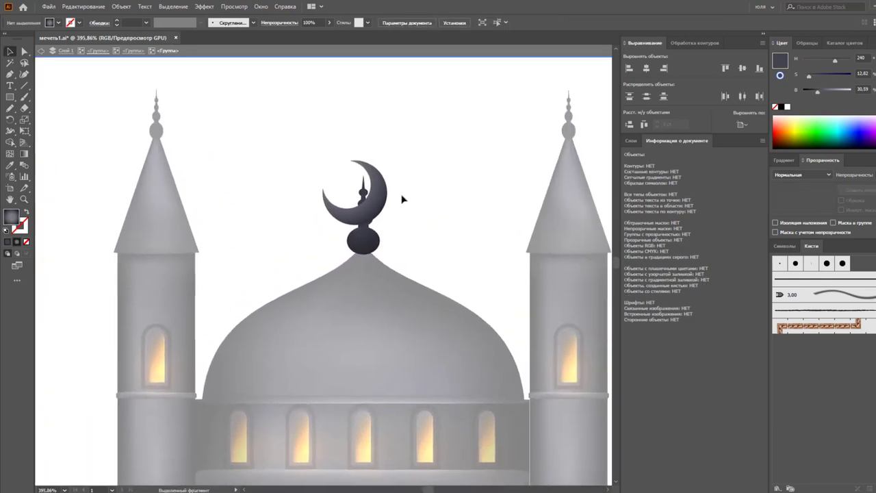
drag(386, 197, 395, 206)
Delete the upper finial and small bulbs so the crescent rests on one dark bulb
click(368, 195)
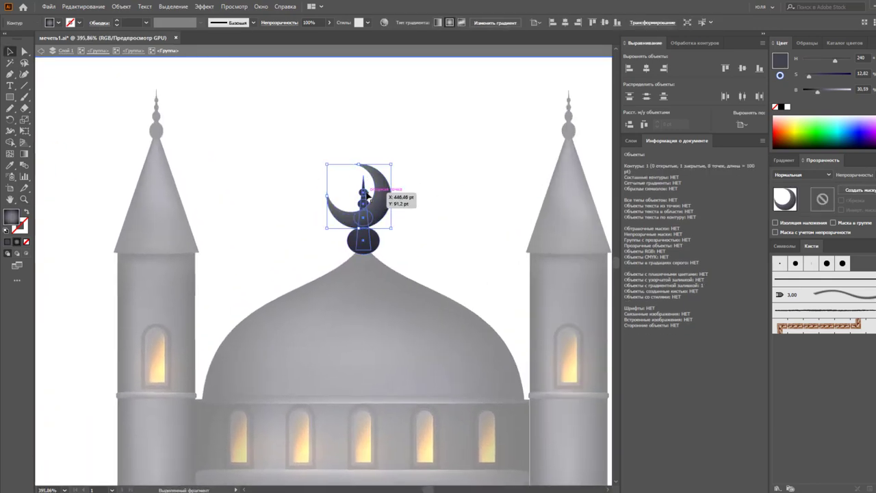
right_click(368, 196)
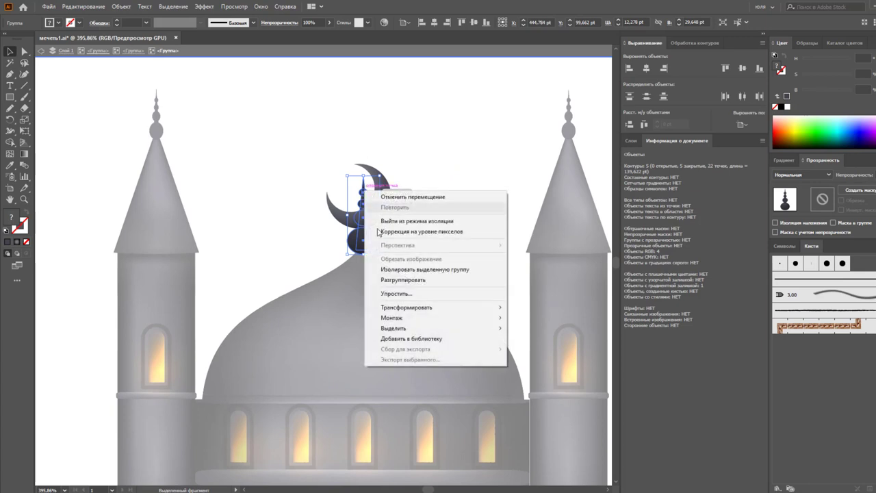
click(410, 267)
click(360, 205)
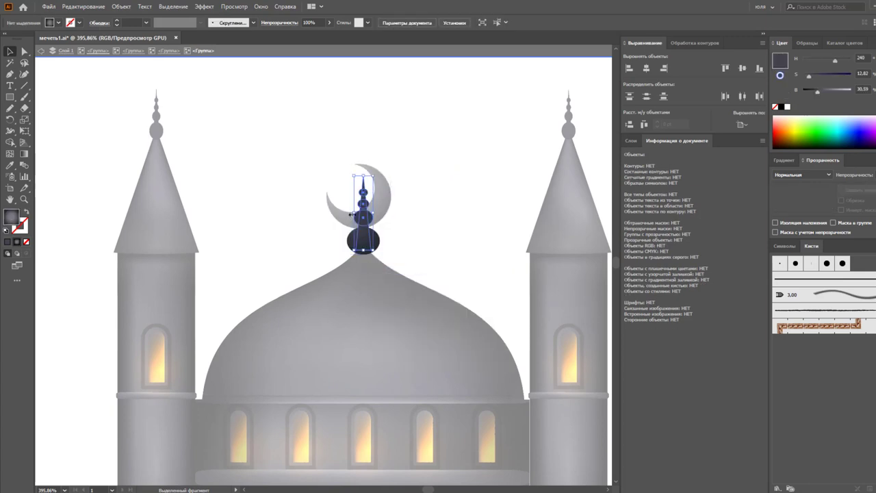
key(Delete)
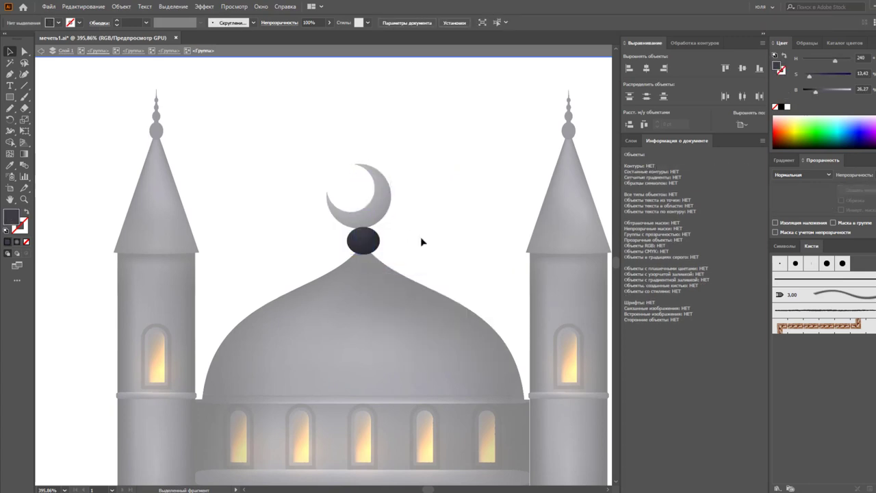
click(140, 51)
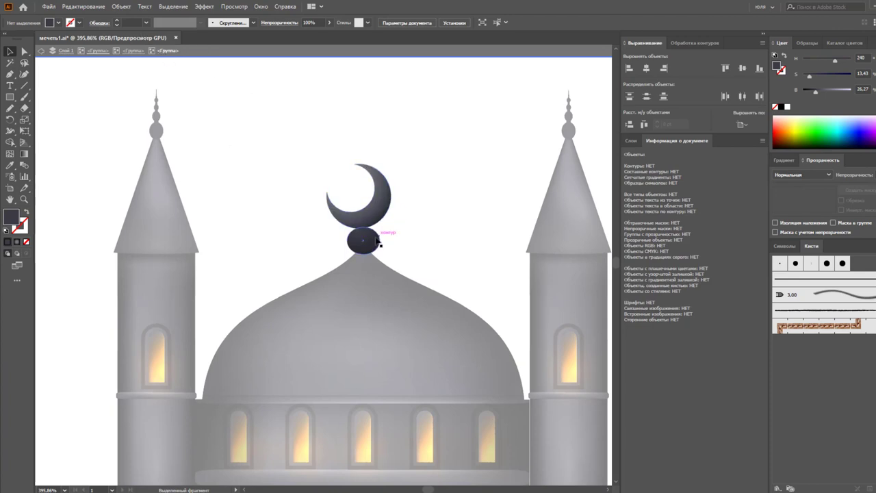
click(376, 240)
click(400, 236)
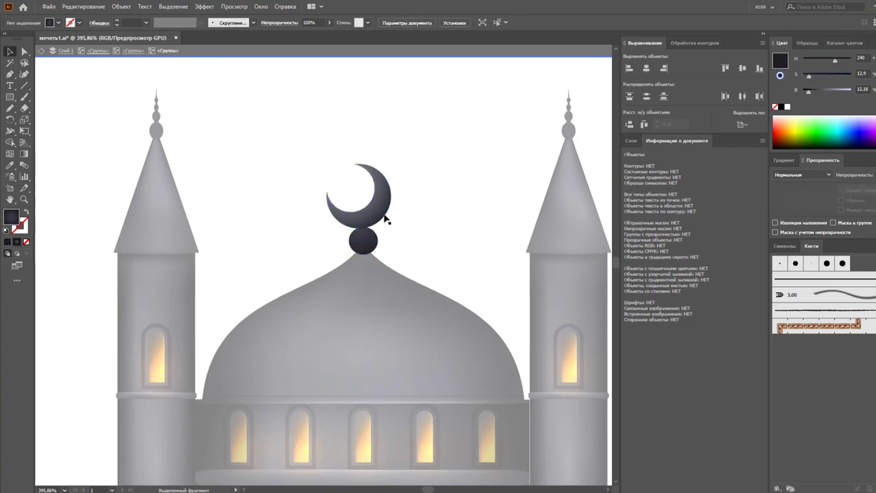
double_click(419, 222)
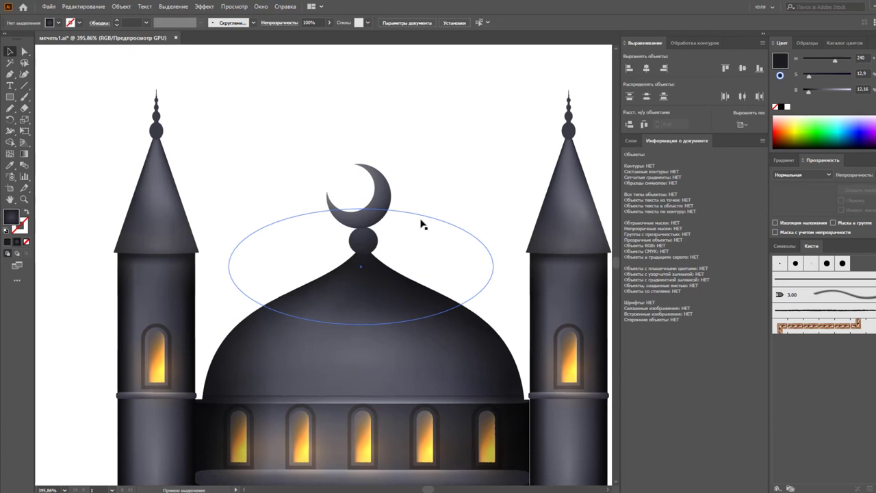
key(ctrl+0)
key(ctrl+1)
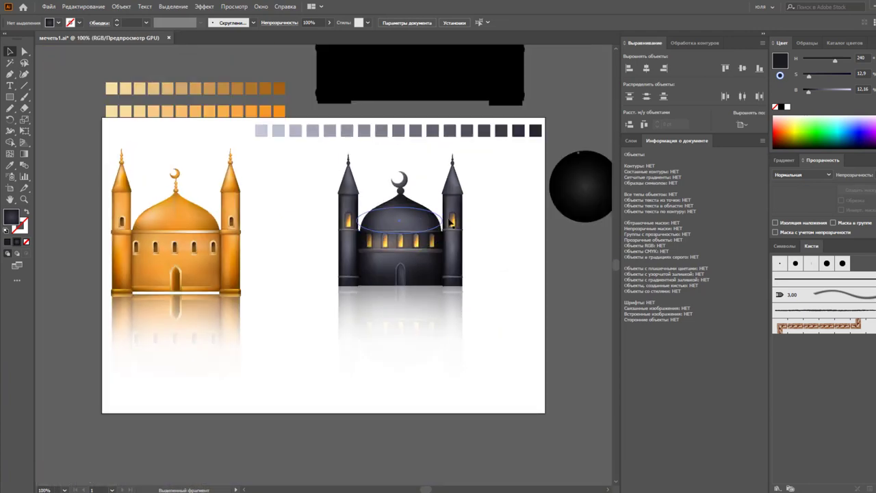
scroll(541, 255, up, 1)
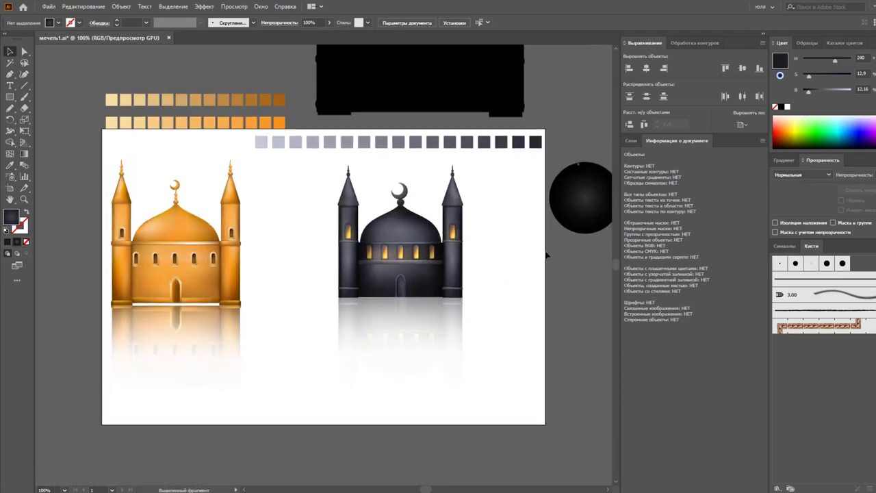
scroll(546, 255, down, 1)
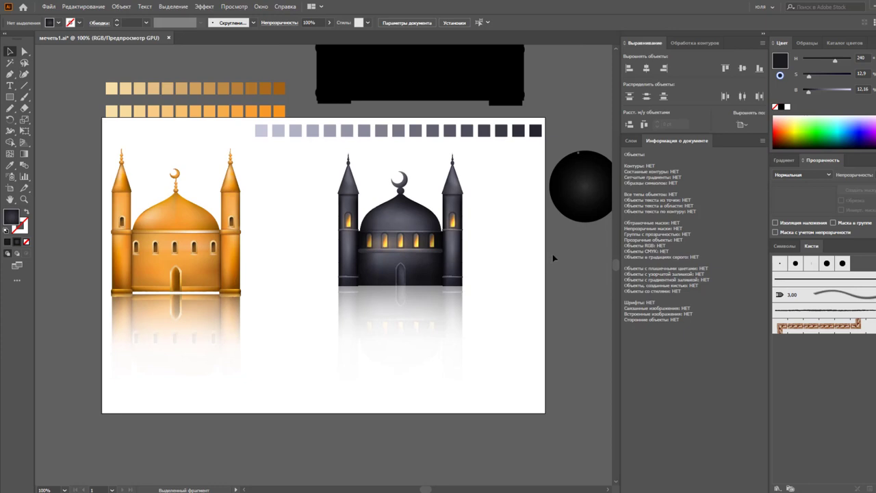